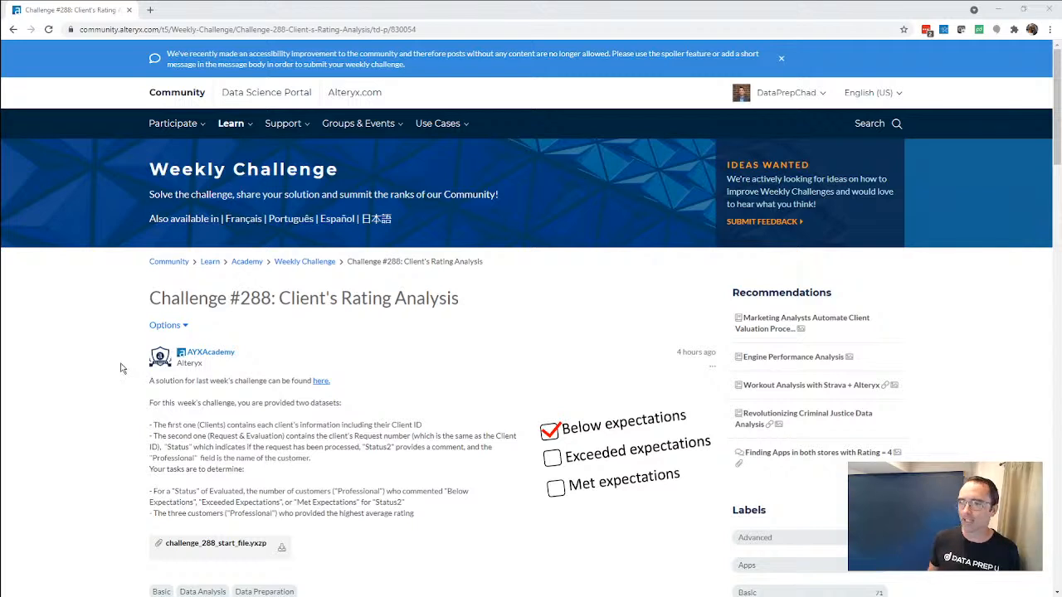
# Download challenge_288_start_file.yxzp from the challenge page and import the package into Alteryx Designer using its default destination folder.
pyautogui.click(286, 551)
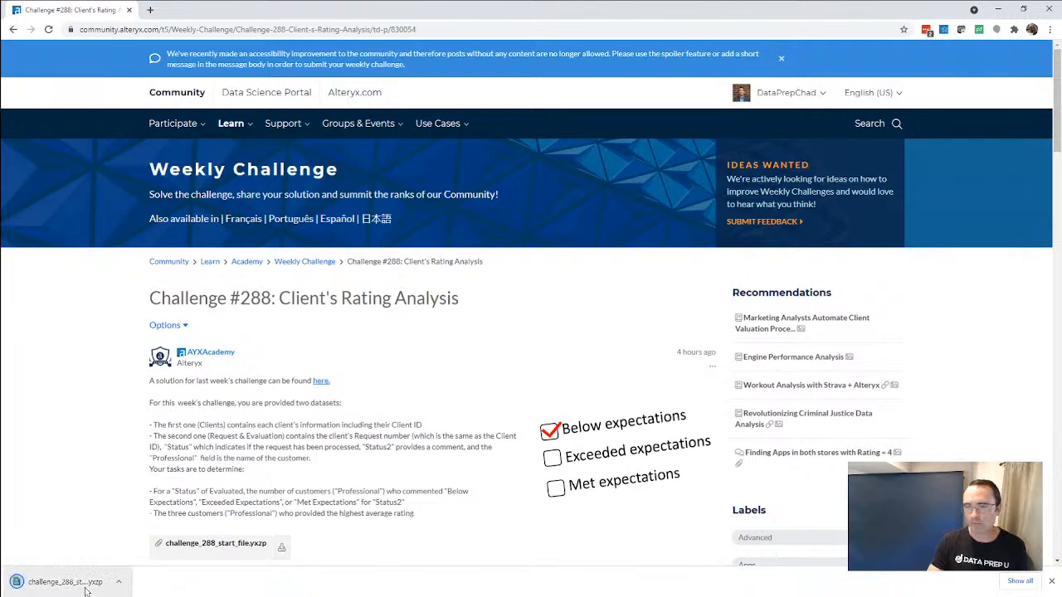
pyautogui.click(83, 583)
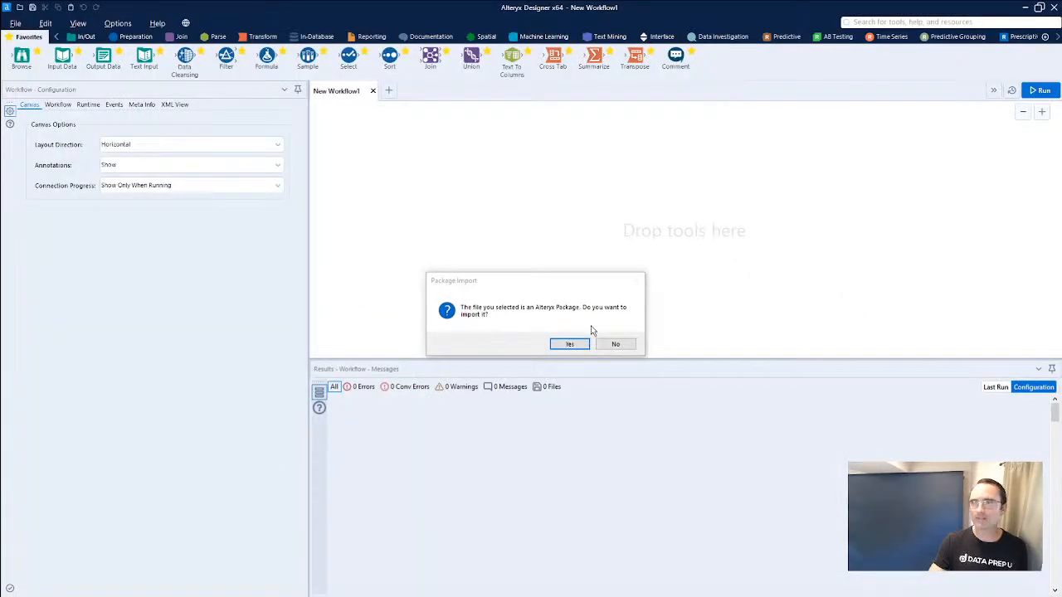
pyautogui.click(569, 345)
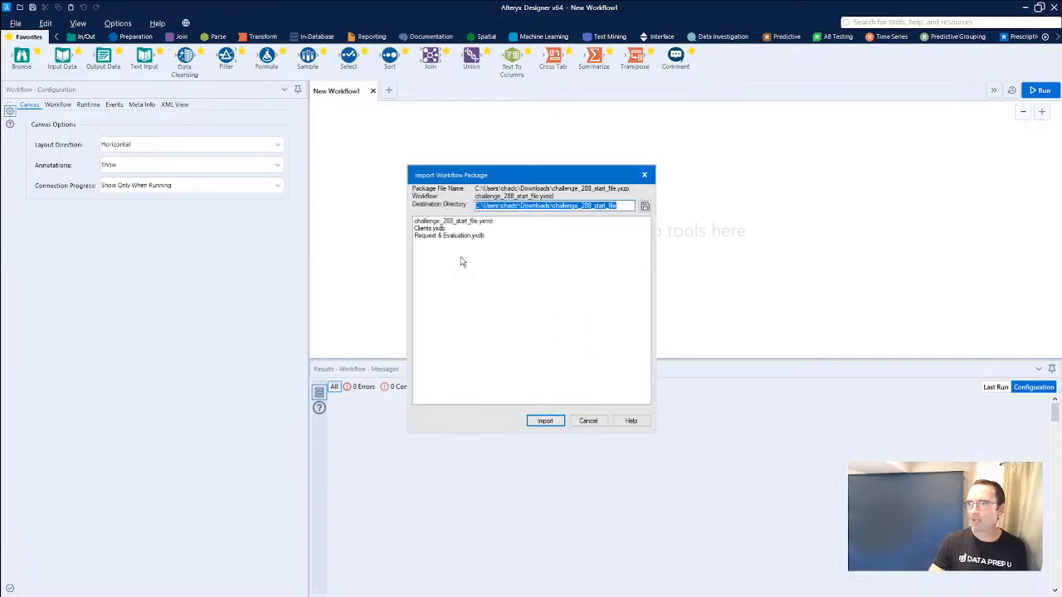
pyautogui.click(544, 420)
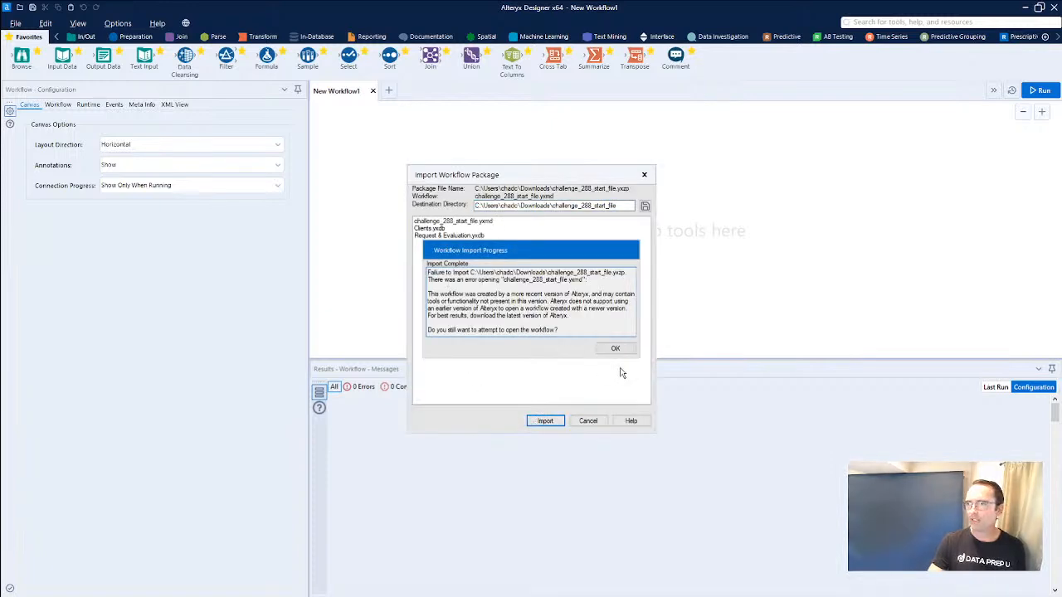
pyautogui.click(615, 348)
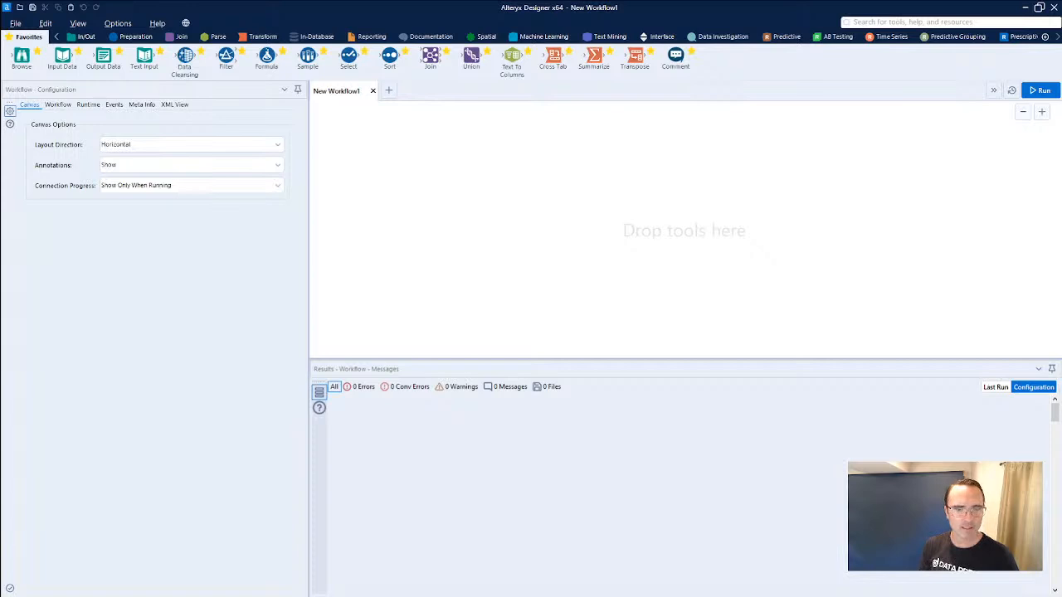
# Open the extracted challenge_288_start_file.yxmd despite the version mismatch, and run the workflow.
pyautogui.moveTo(384, 314); pyautogui.dragTo(491, 270)
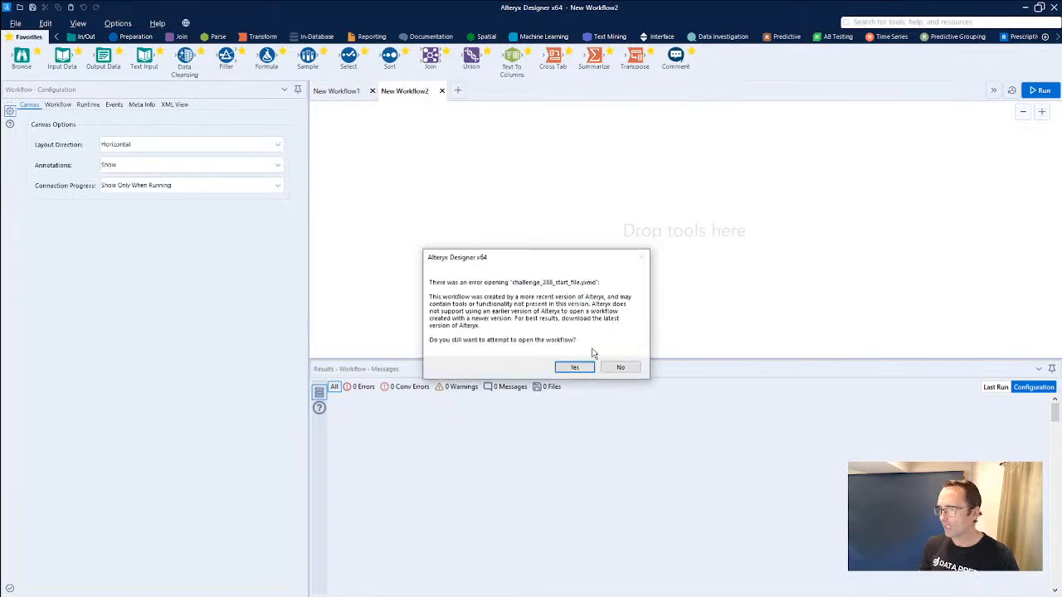
pyautogui.click(575, 367)
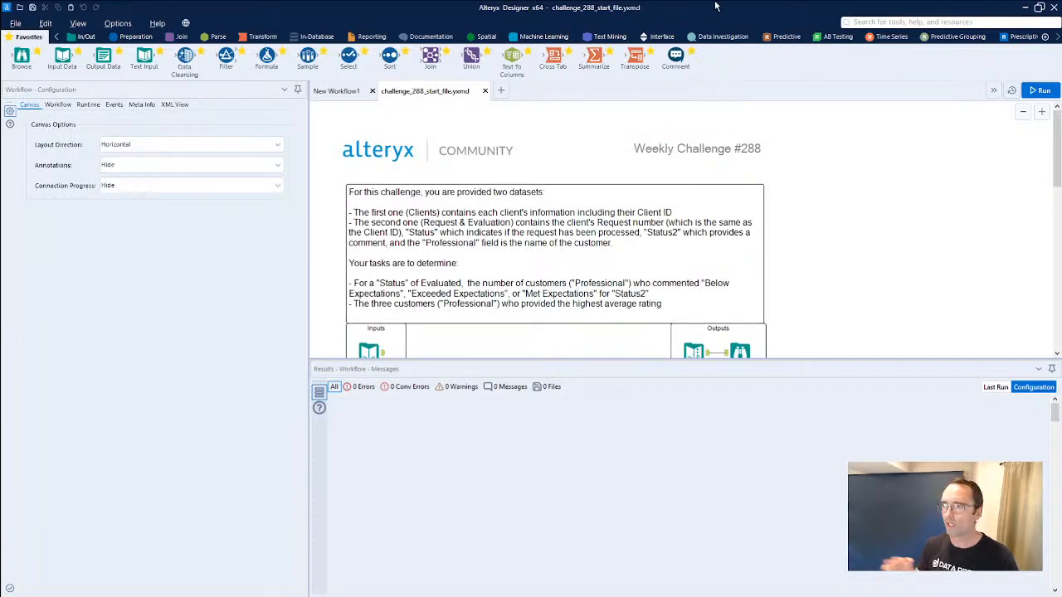
pyautogui.scroll(-3, 809, 214)
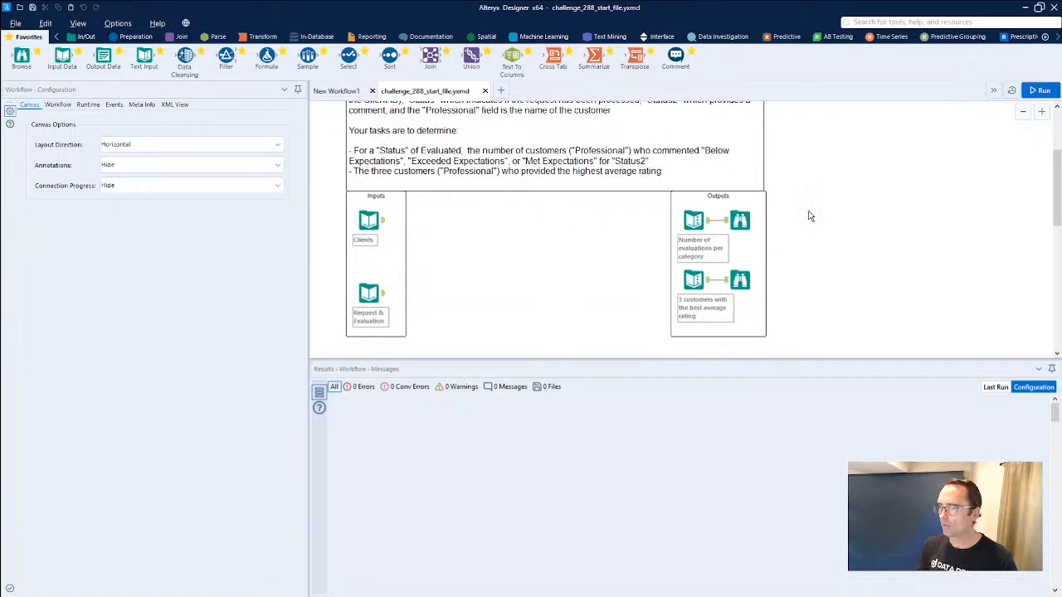
pyautogui.click(1040, 90)
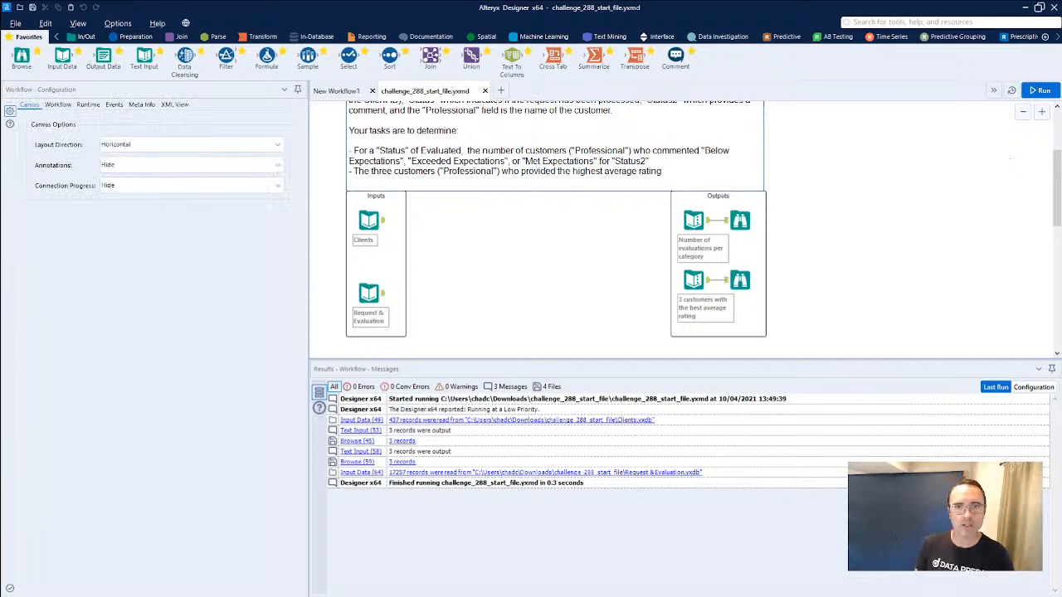
# Examine the fields and records of the Clients input and the Request & Evaluation input.
pyautogui.click(368, 221)
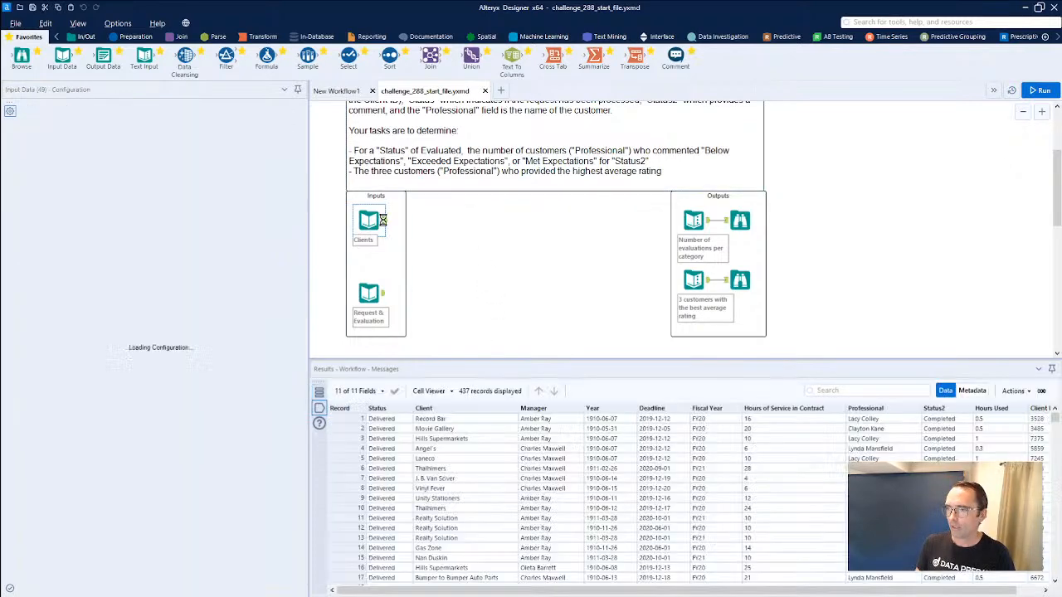
pyautogui.moveTo(391, 420); pyautogui.dragTo(394, 470)
pyautogui.scroll(-16, 395, 470)
pyautogui.moveTo(1057, 435); pyautogui.dragTo(944, 373)
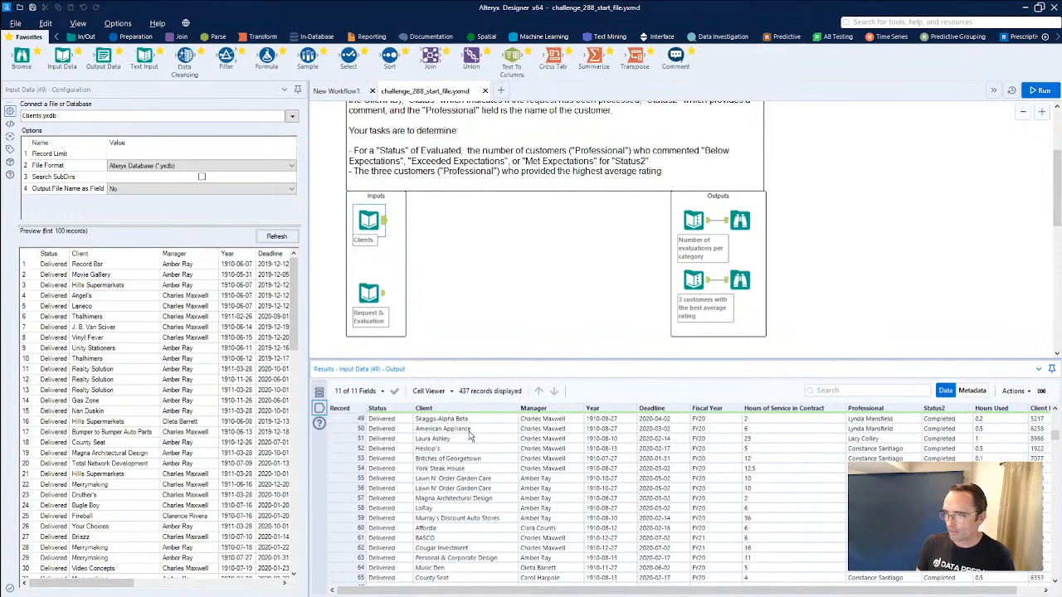
pyautogui.moveTo(552, 428); pyautogui.dragTo(663, 479)
pyautogui.click(368, 292)
pyautogui.moveTo(390, 428); pyautogui.dragTo(592, 548)
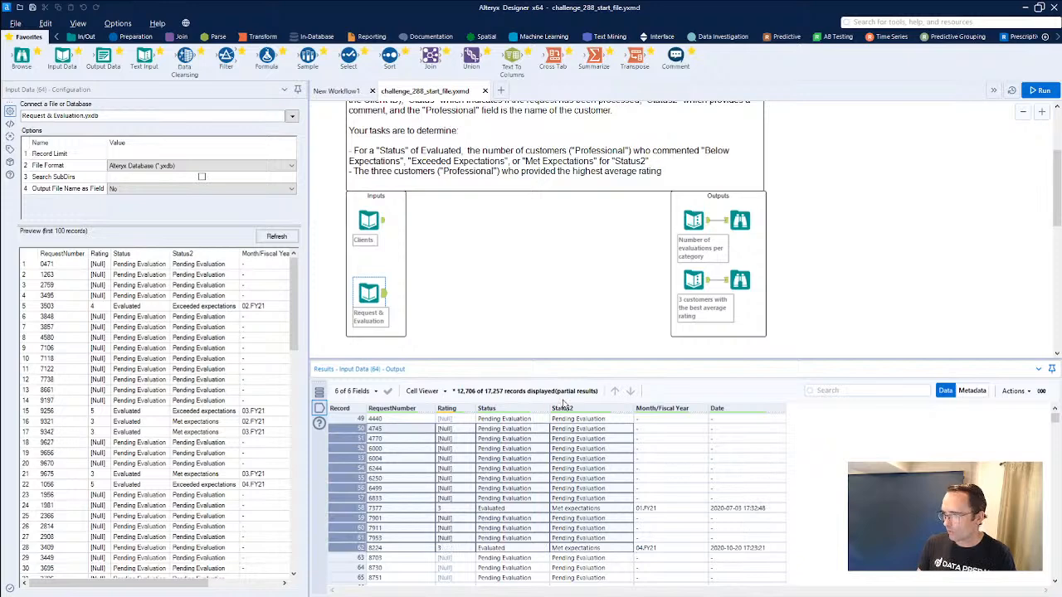
pyautogui.scroll(1, 647, 265)
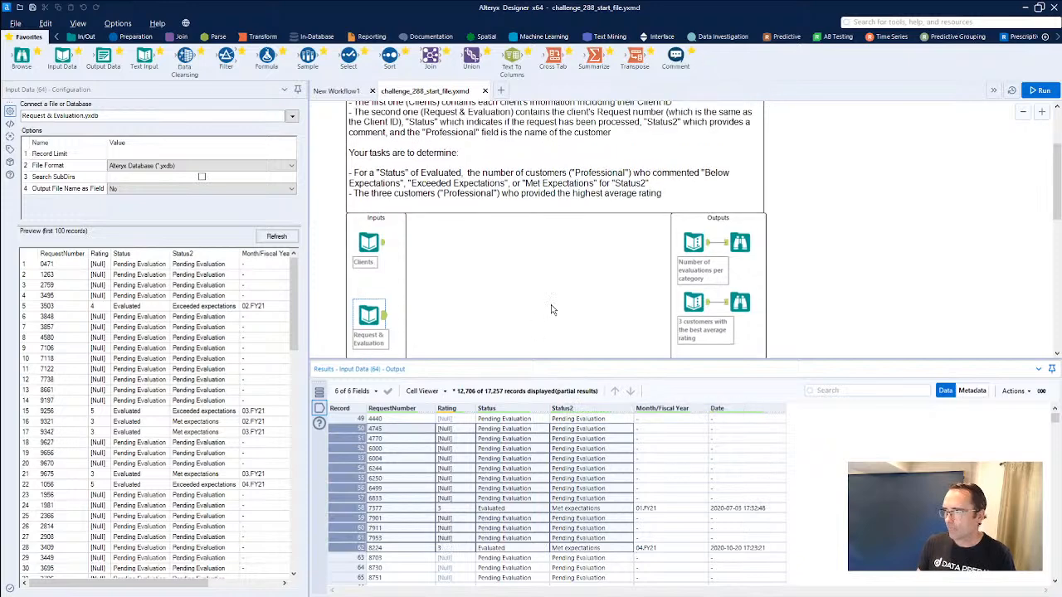
# Move the Outputs container beside the challenge description and inspect the expected results in both of its Browse tools.
pyautogui.click(739, 242)
pyautogui.moveTo(827, 340); pyautogui.dragTo(804, 137)
pyautogui.click(853, 141)
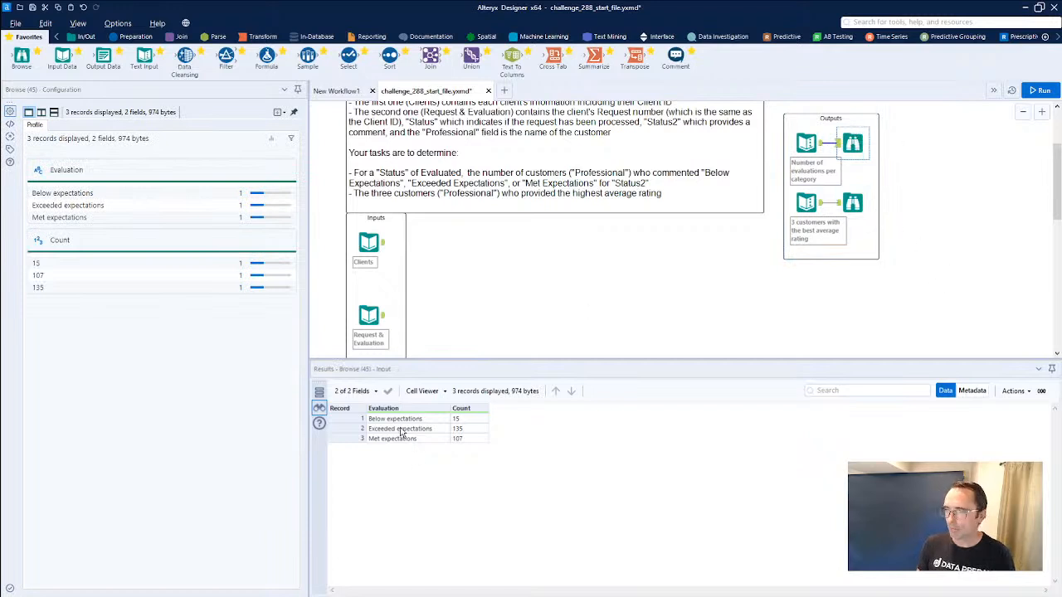
pyautogui.moveTo(405, 418); pyautogui.dragTo(405, 449)
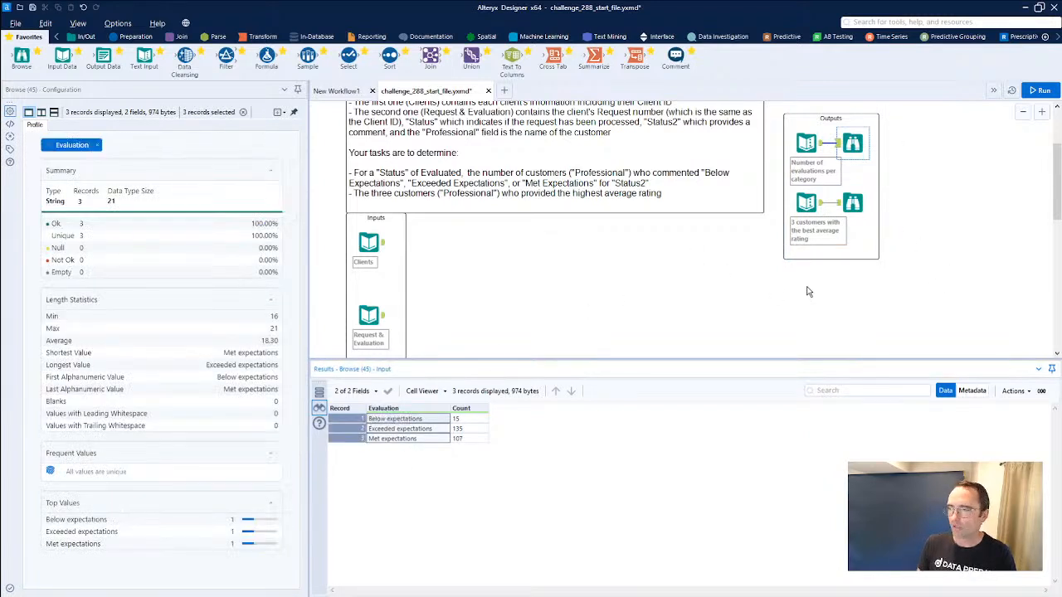
pyautogui.click(849, 204)
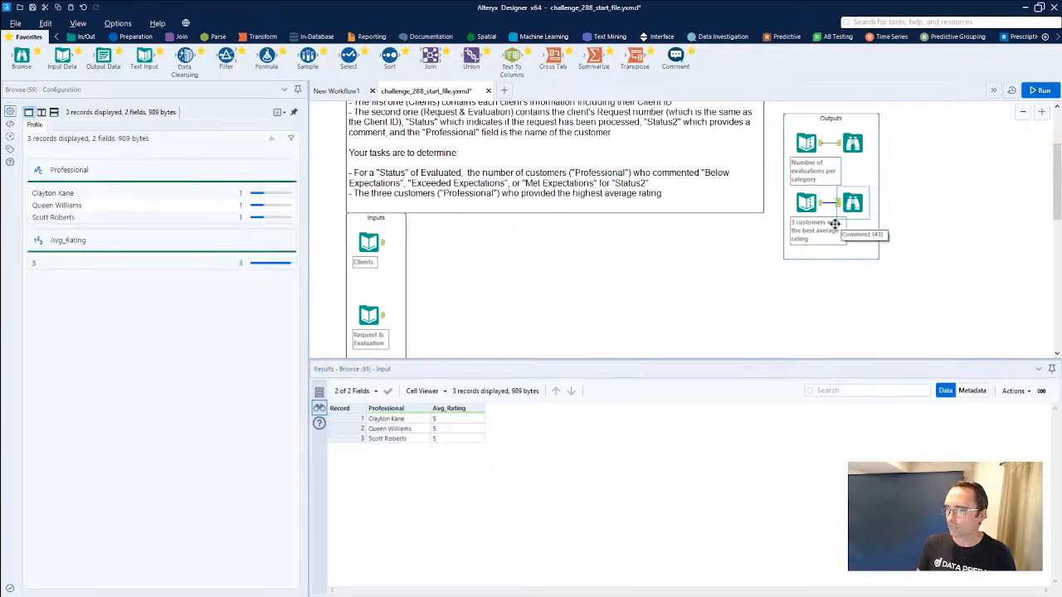
pyautogui.moveTo(407, 420); pyautogui.dragTo(395, 445)
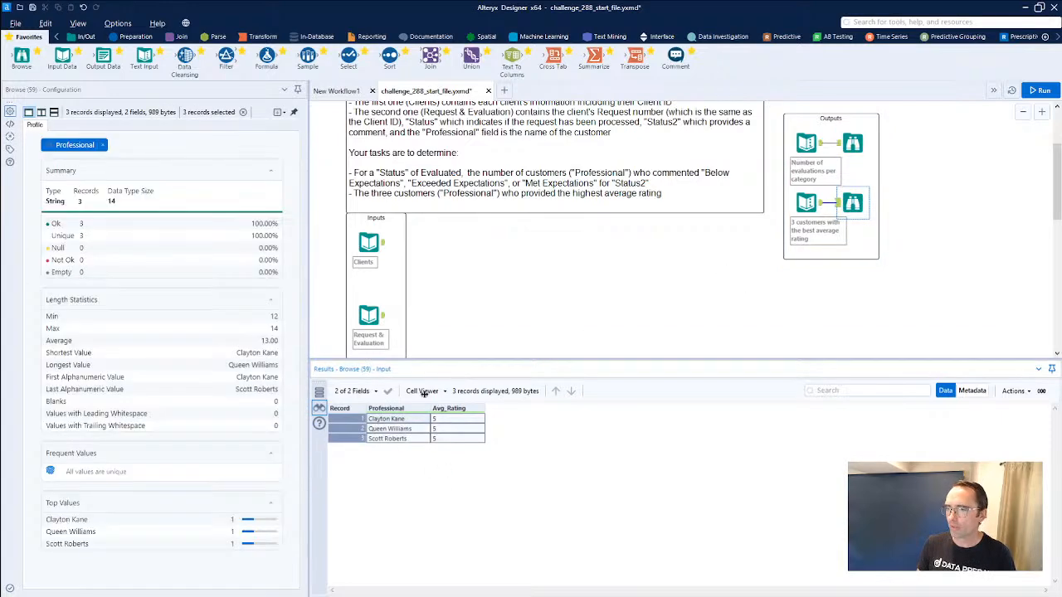
# Check the key fields of both inputs, then add a Join tool with Clients as left input and Request & Evaluation as right.
pyautogui.click(368, 320)
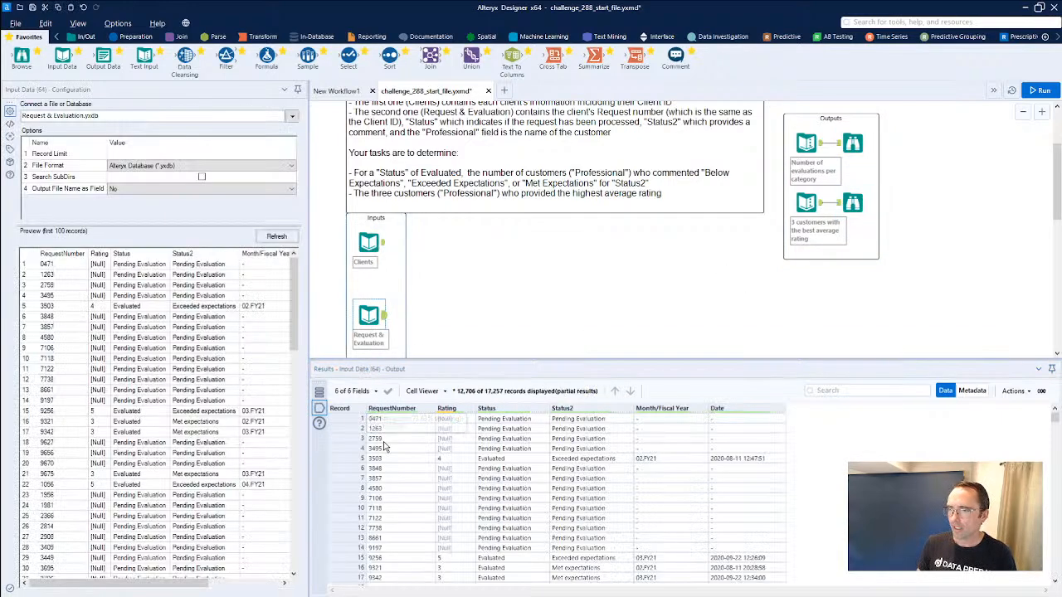
pyautogui.click(368, 242)
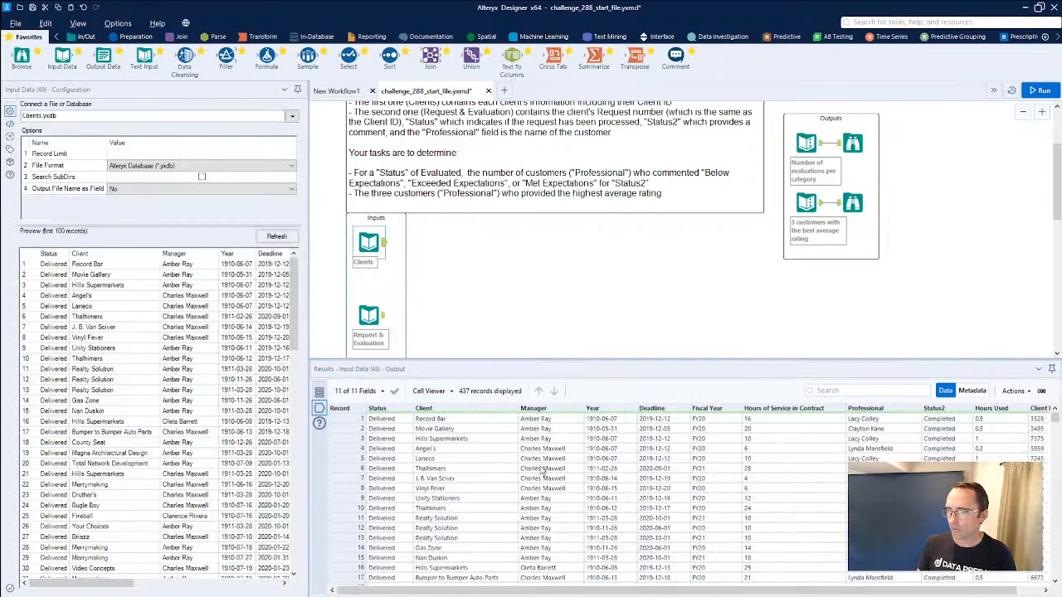
pyautogui.moveTo(512, 591); pyautogui.dragTo(539, 590)
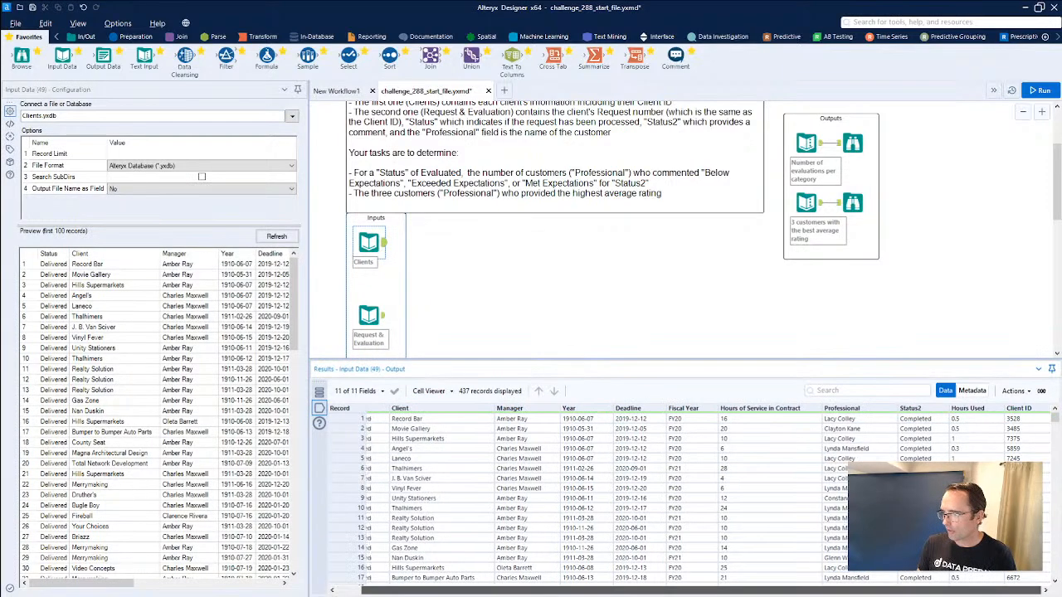
pyautogui.moveTo(614, 595); pyautogui.dragTo(501, 593)
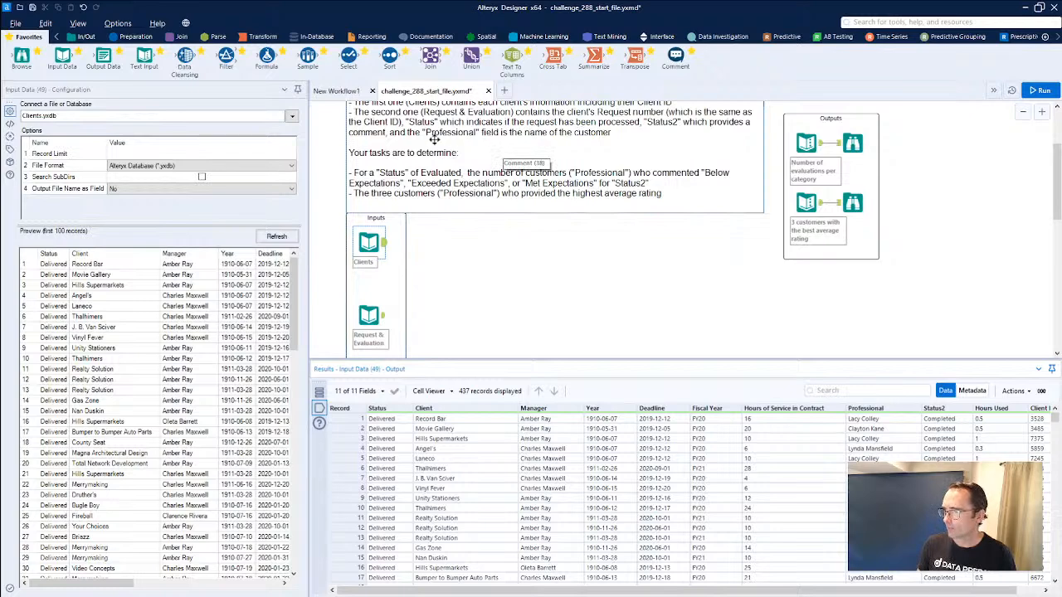
pyautogui.moveTo(429, 56); pyautogui.dragTo(446, 270)
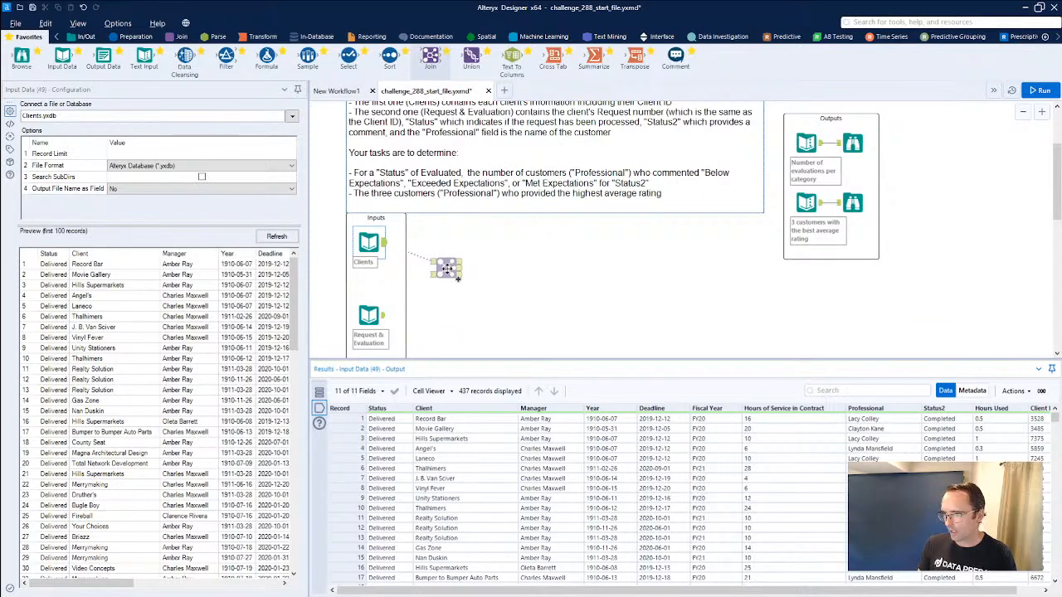
pyautogui.moveTo(447, 269); pyautogui.dragTo(447, 269)
pyautogui.moveTo(383, 315); pyautogui.dragTo(436, 276)
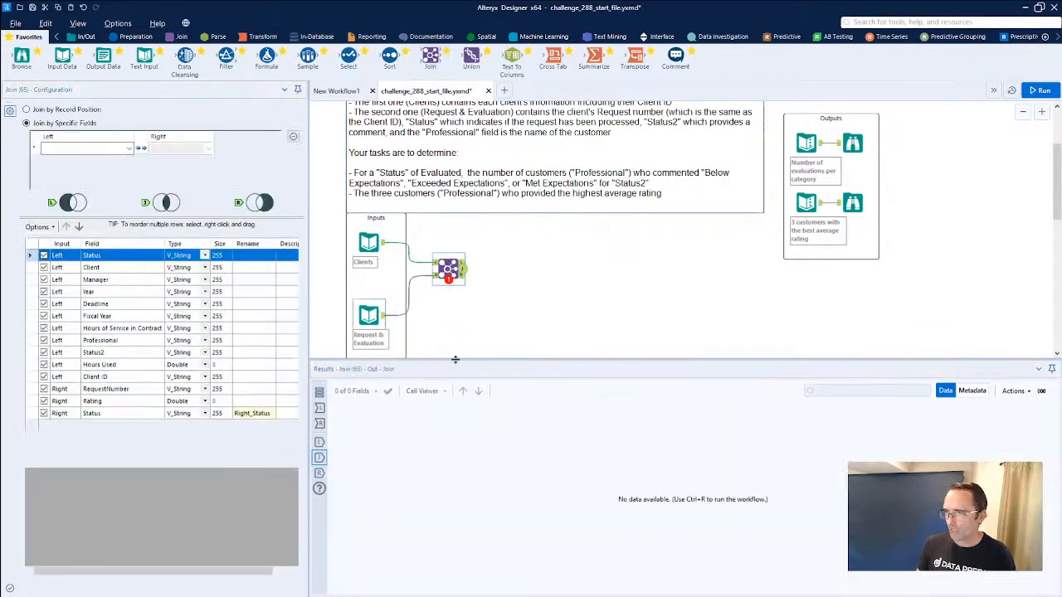
# Configure the Join to match Client ID on the left with RequestNumber on the right, and run the workflow.
pyautogui.click(129, 148)
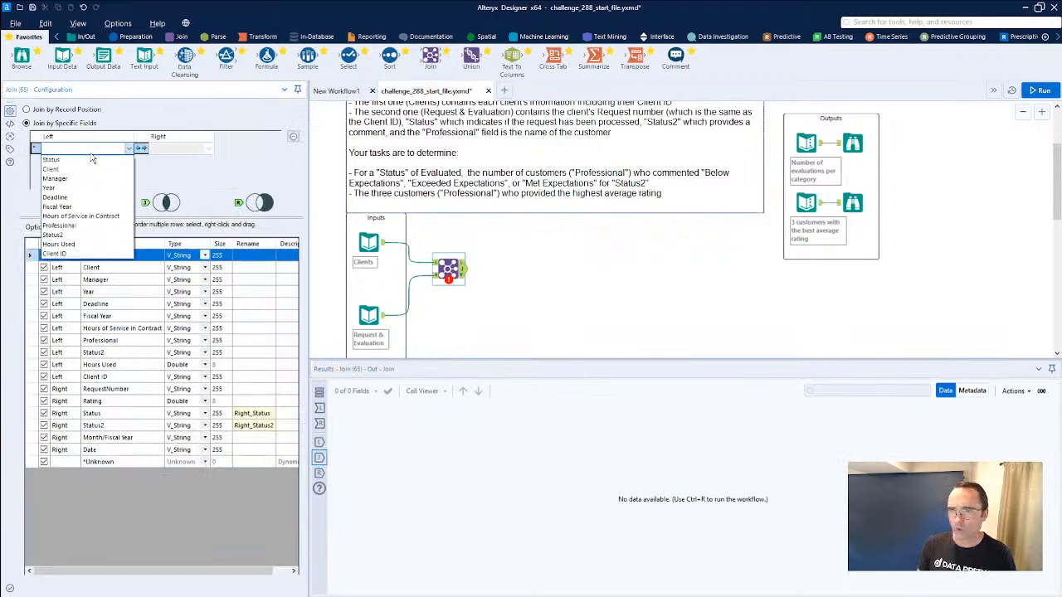
pyautogui.click(80, 255)
pyautogui.click(166, 149)
pyautogui.click(168, 160)
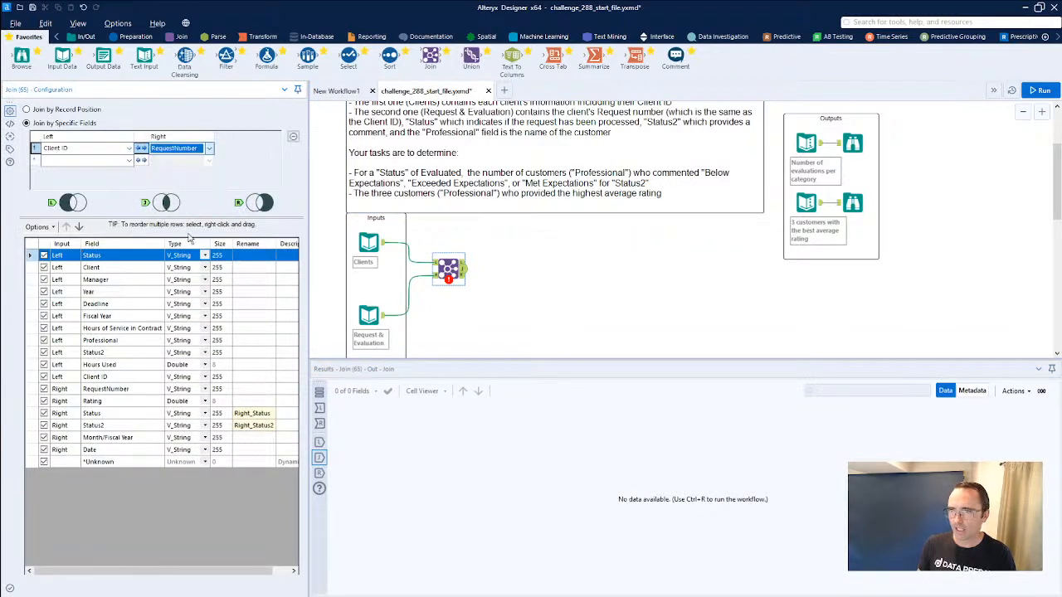
pyautogui.click(452, 270)
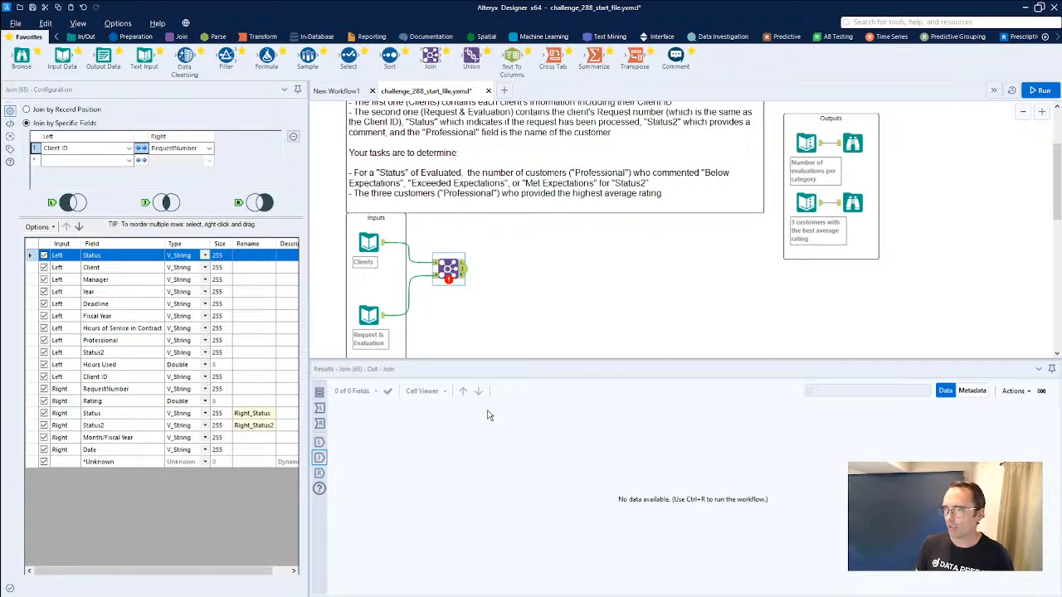
pyautogui.hotkey('ctrl', 'r')
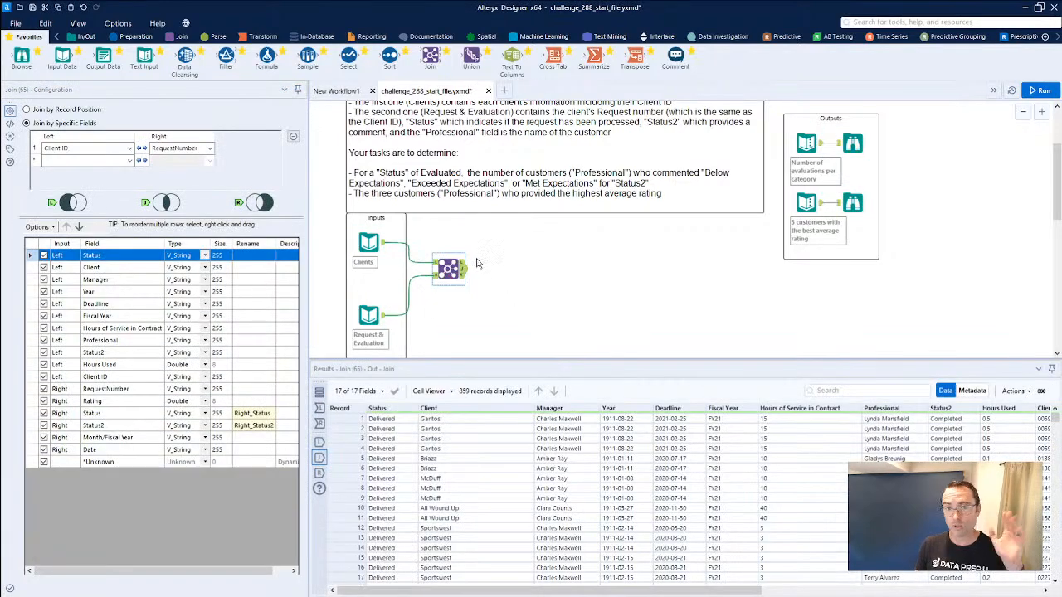
# Compare the Join's unmatched left records and joined records with the records of the two input datasets.
pyautogui.click(463, 265)
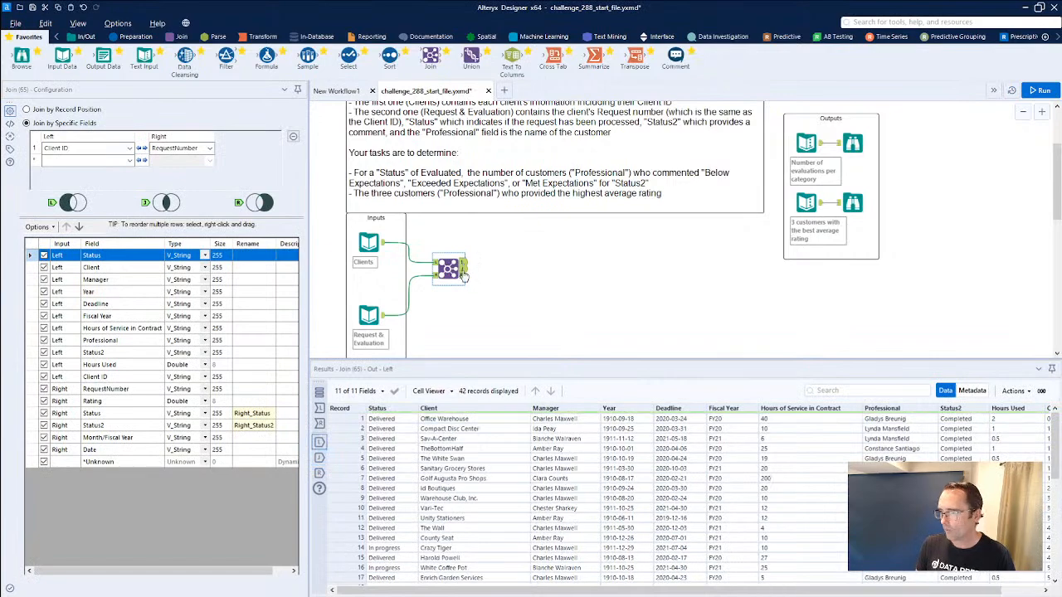
pyautogui.click(371, 247)
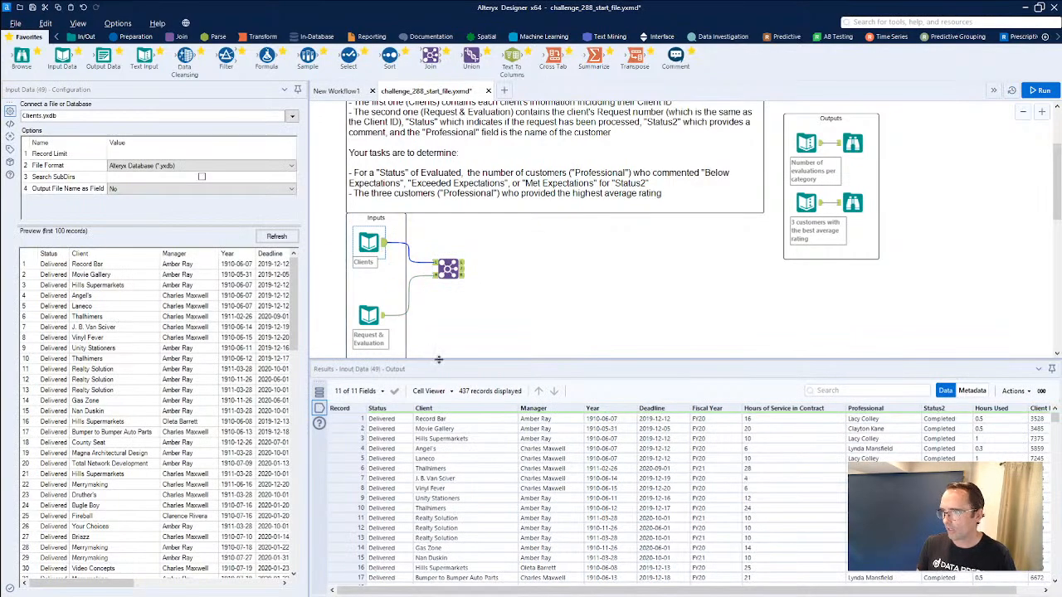
pyautogui.click(388, 319)
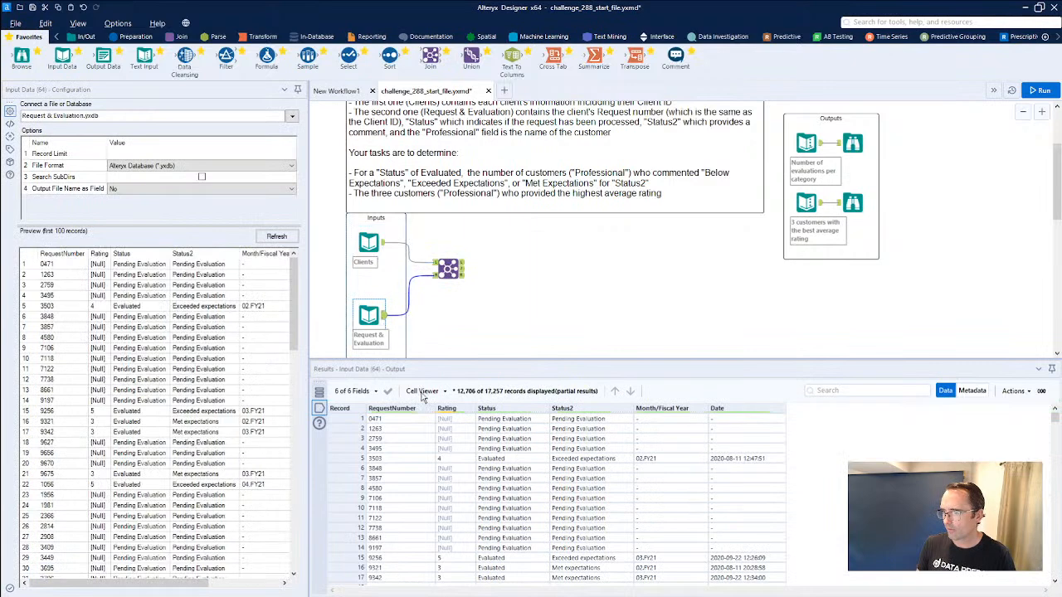
pyautogui.click(462, 263)
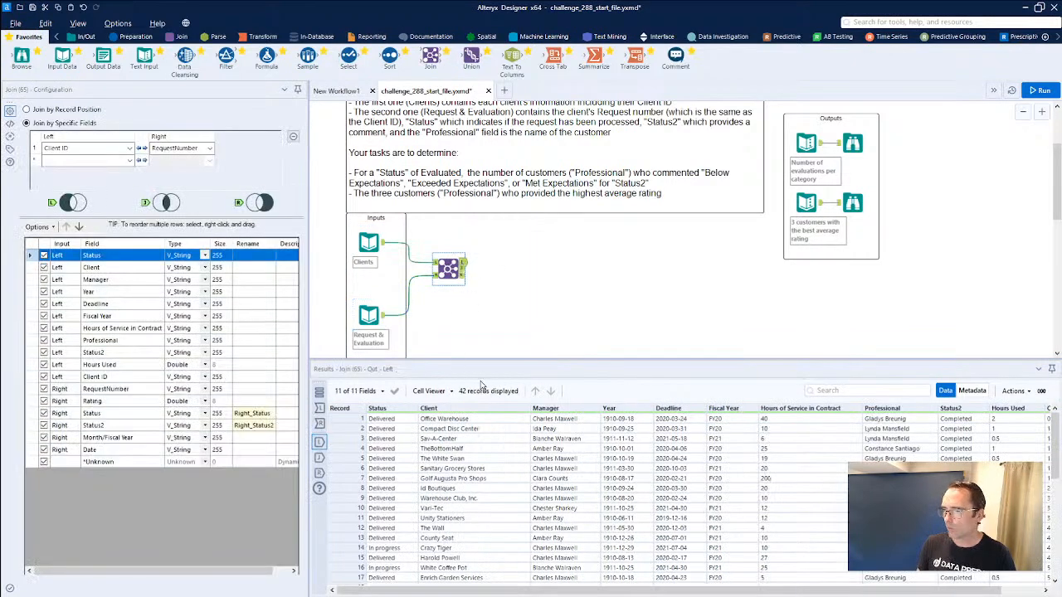
pyautogui.click(464, 269)
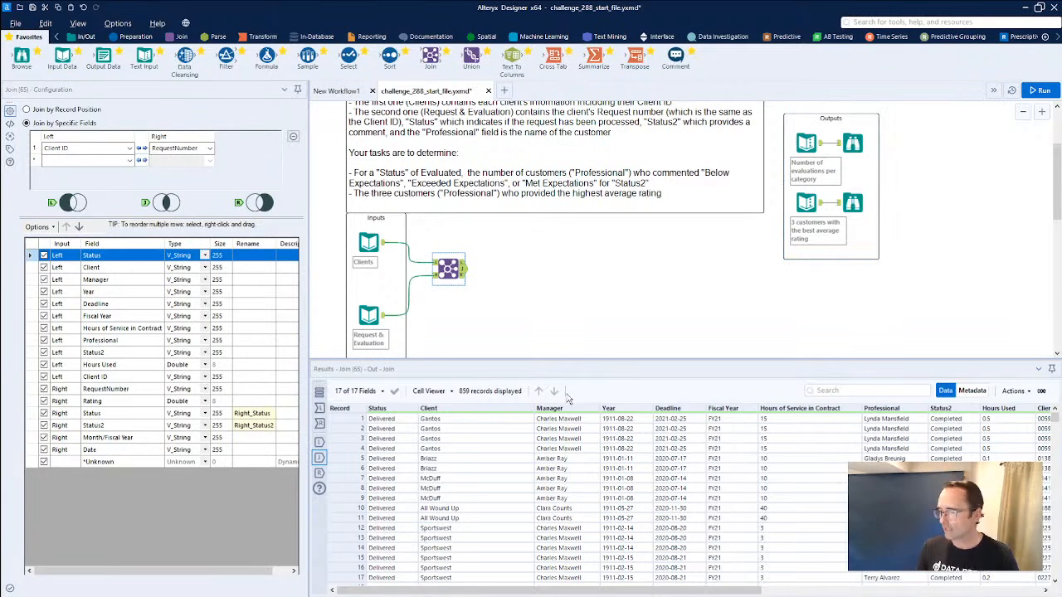
pyautogui.moveTo(382, 418); pyautogui.dragTo(383, 489)
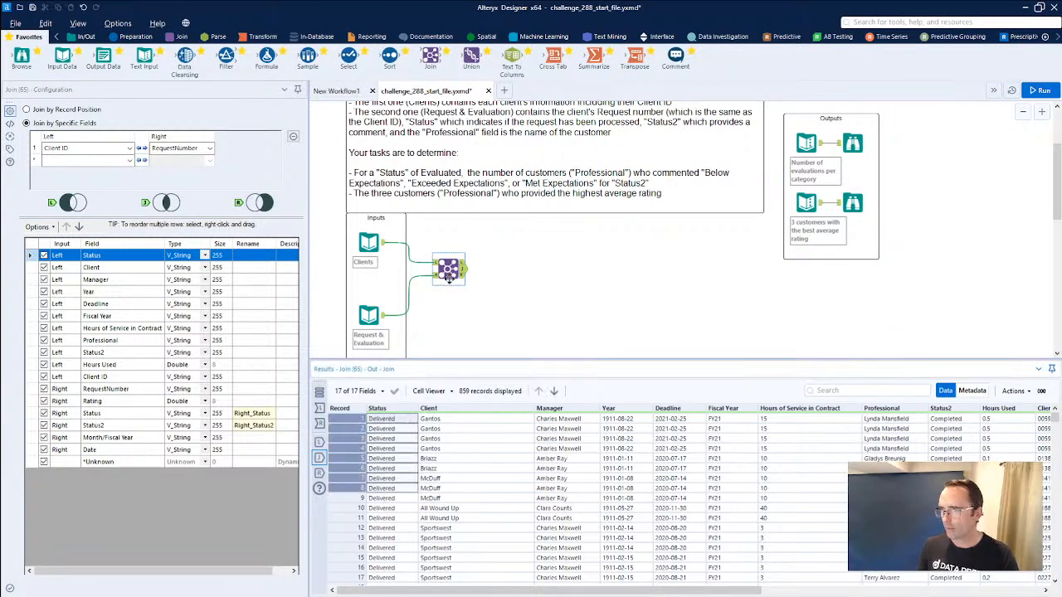
# Move the Join tool slightly lower between the two inputs and compare the Status values in the Request & Evaluation and Clients datasets.
pyautogui.moveTo(448, 266); pyautogui.dragTo(462, 287)
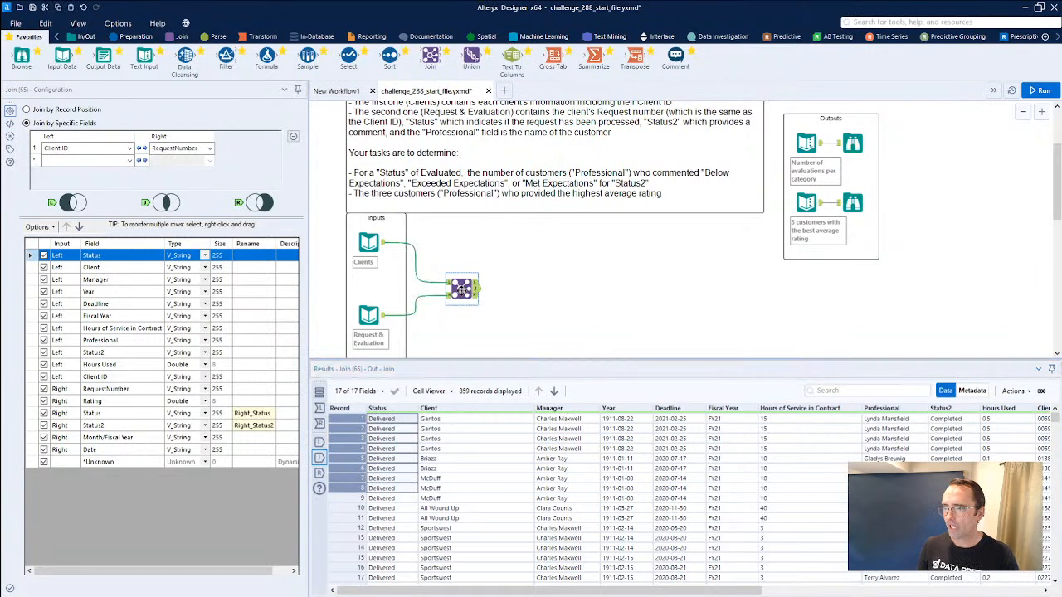
pyautogui.click(382, 311)
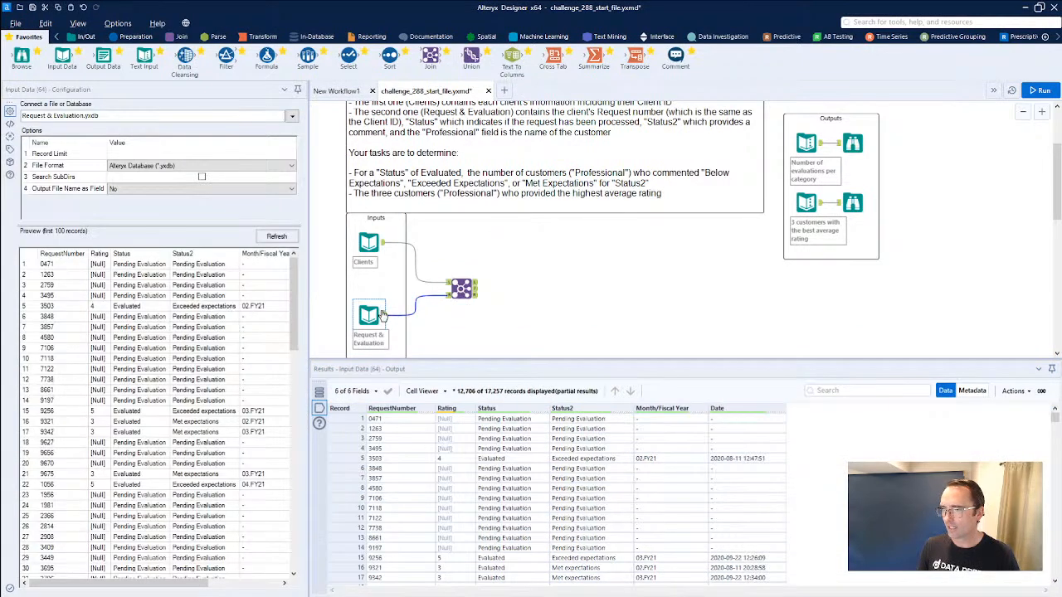
pyautogui.moveTo(510, 441); pyautogui.dragTo(505, 488)
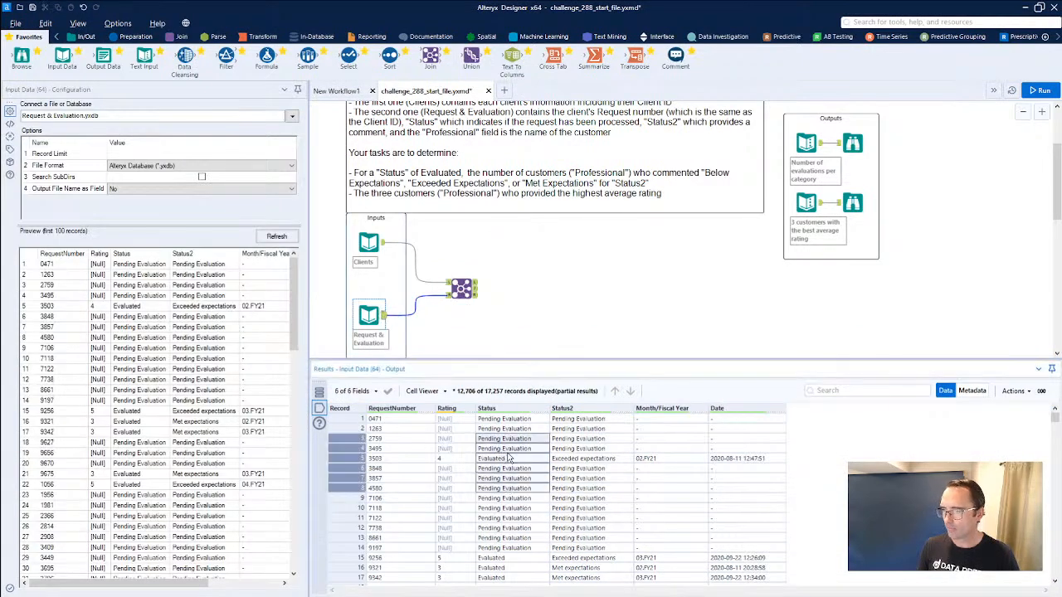
pyautogui.click(507, 460)
pyautogui.click(369, 242)
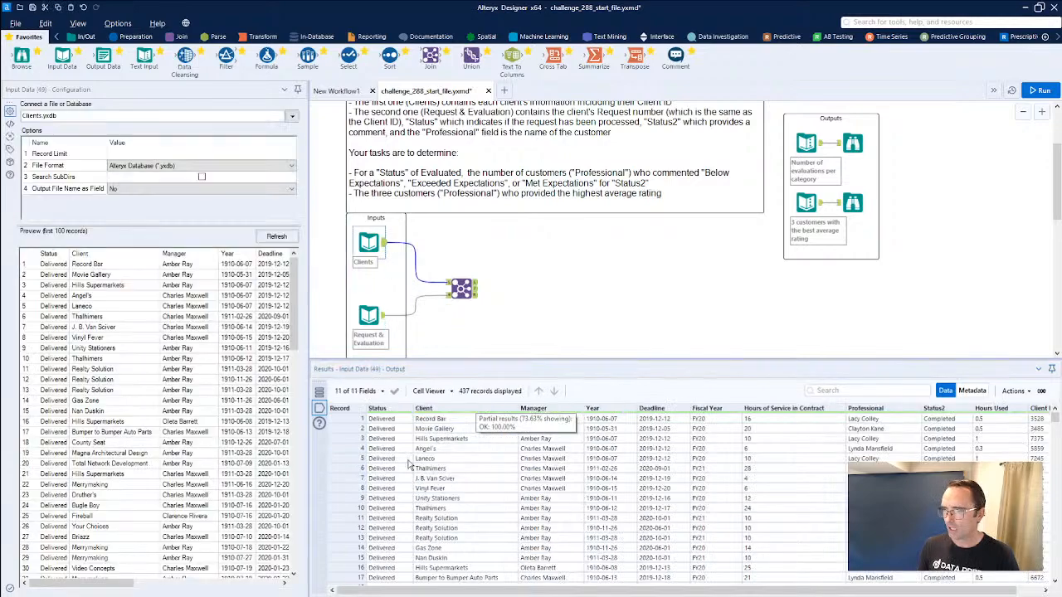
pyautogui.moveTo(382, 459); pyautogui.dragTo(401, 539)
pyautogui.scroll(-10, 639, 557)
pyautogui.moveTo(1055, 431); pyautogui.dragTo(1053, 584)
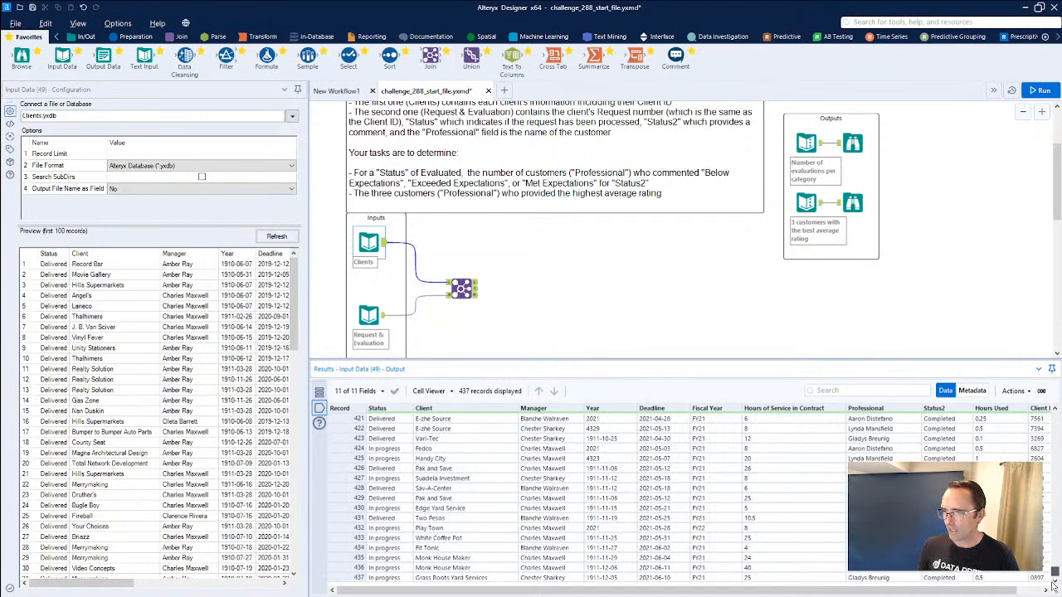
# Attach a Browse tool to the Clients input, run the workflow, and examine the Status field's profile and top values.
pyautogui.moveTo(21, 56); pyautogui.dragTo(442, 243)
pyautogui.hotkey('ctrl', 'r')
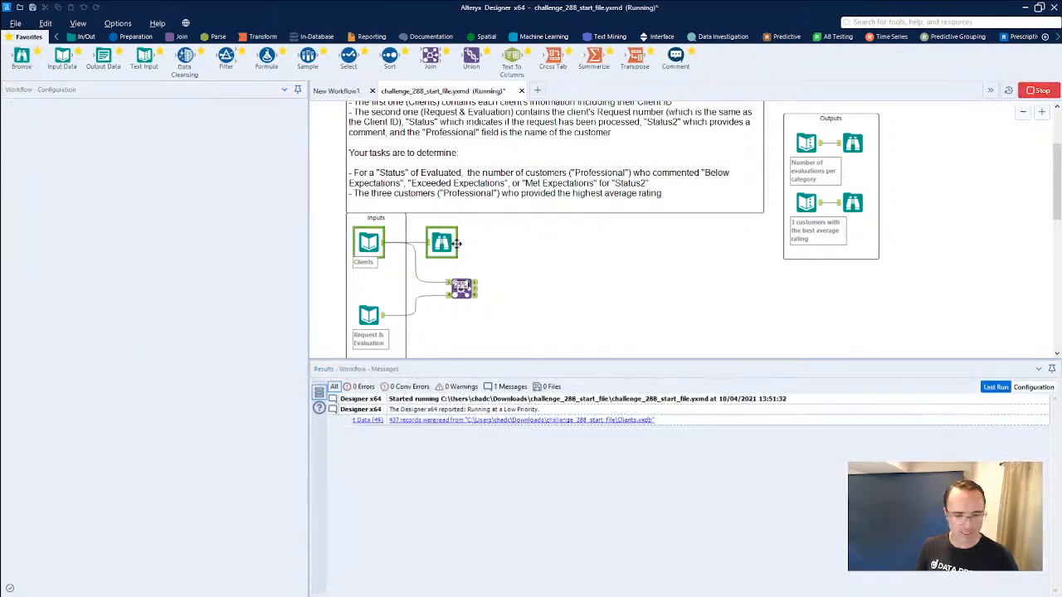
pyautogui.click(377, 408)
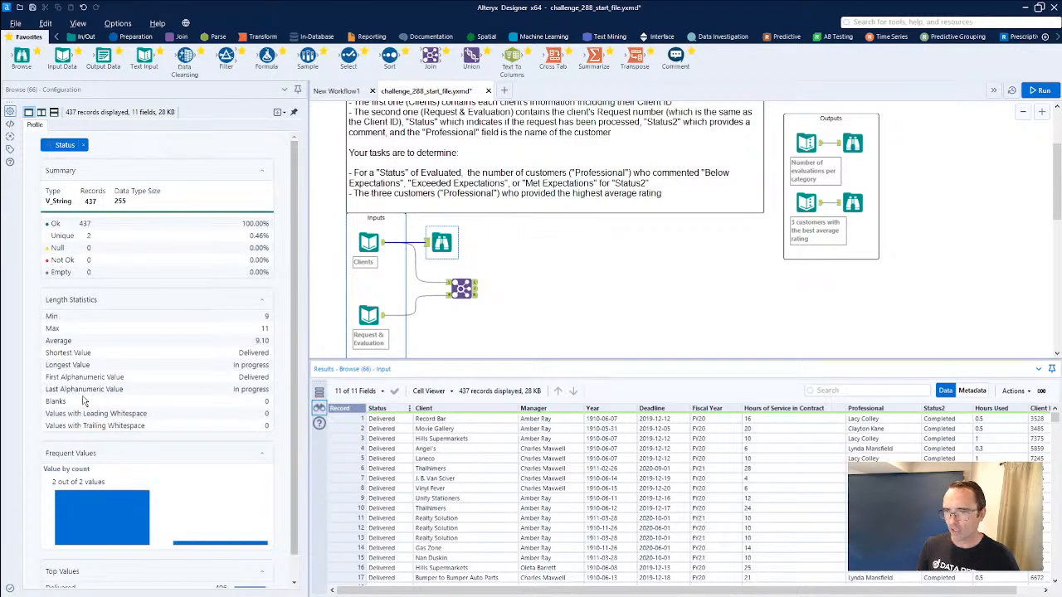
pyautogui.scroll(-1, 84, 387)
pyautogui.moveTo(97, 491)
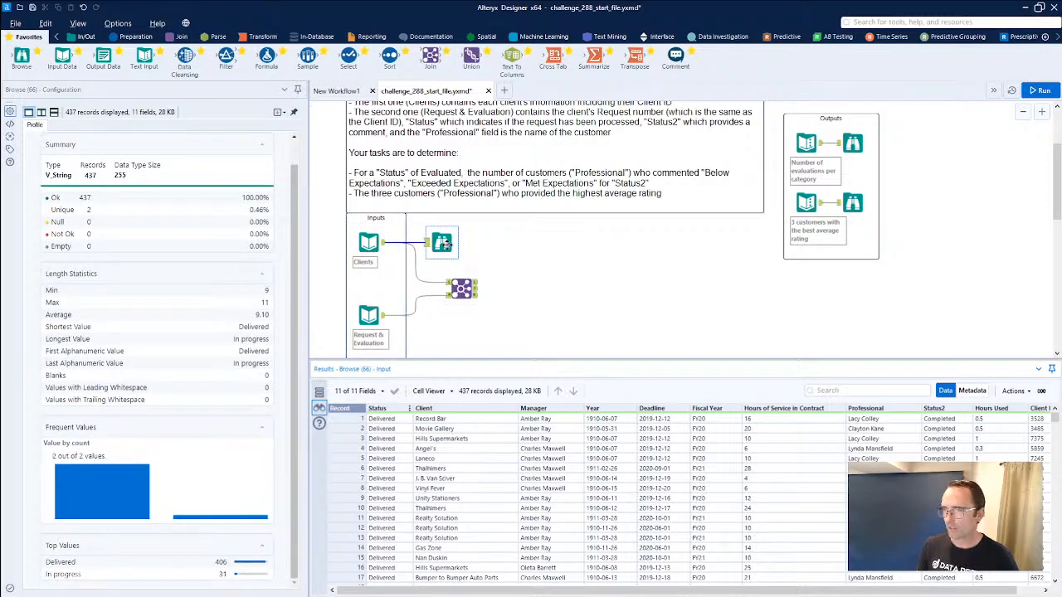
# Examine the Right_Status values in the Join tool's joined records.
pyautogui.click(461, 287)
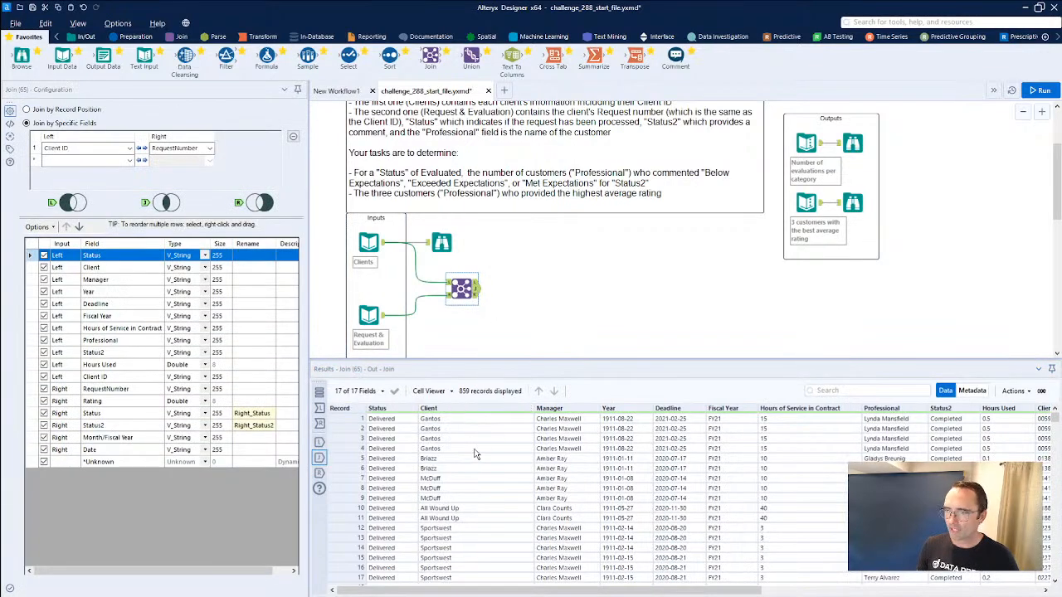
pyautogui.moveTo(478, 591); pyautogui.dragTo(761, 591)
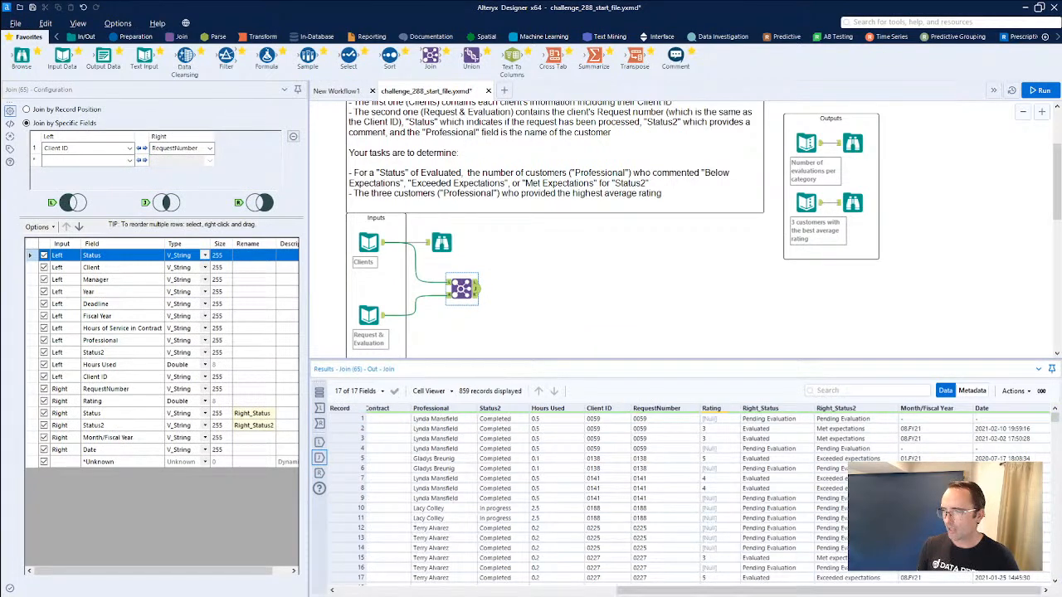
pyautogui.moveTo(788, 422); pyautogui.dragTo(790, 507)
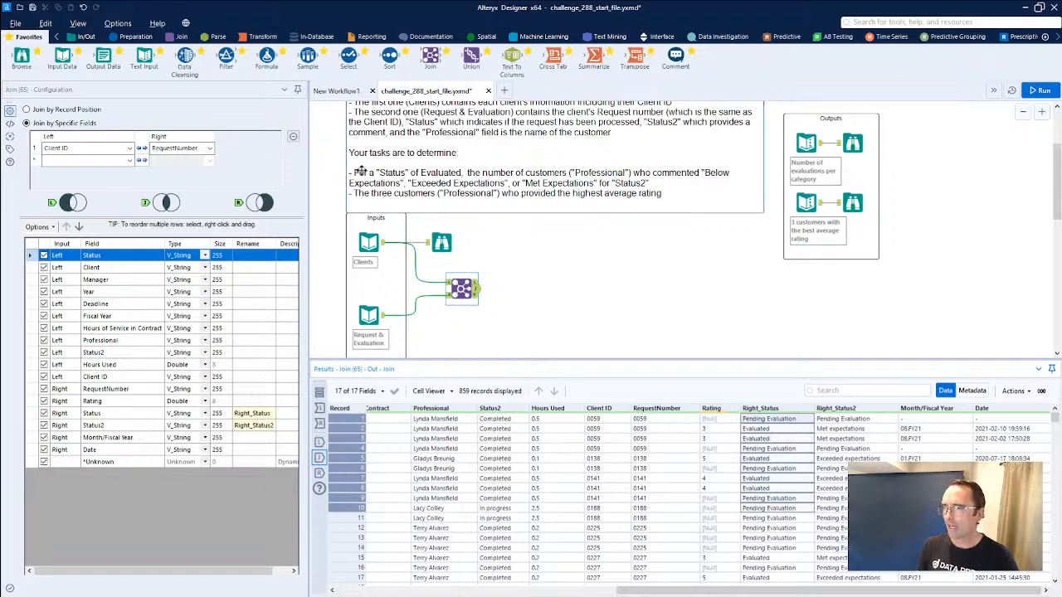
# Add a Filter tool after the Join and switch its connection origin from the Left output to the Join output.
pyautogui.moveTo(225, 59); pyautogui.dragTo(524, 291)
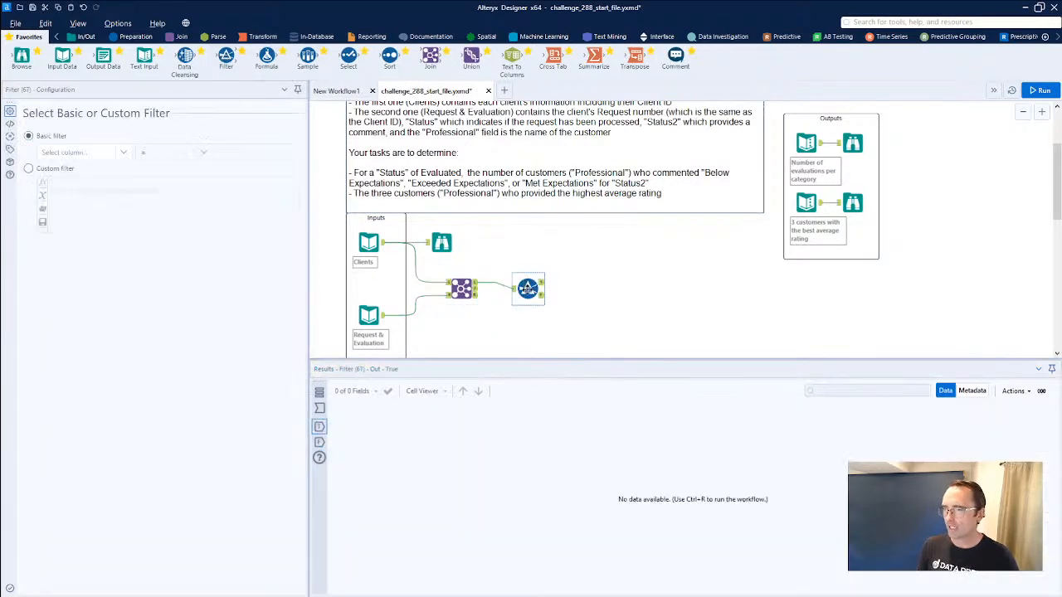
pyautogui.click(502, 296)
pyautogui.rightClick(468, 287)
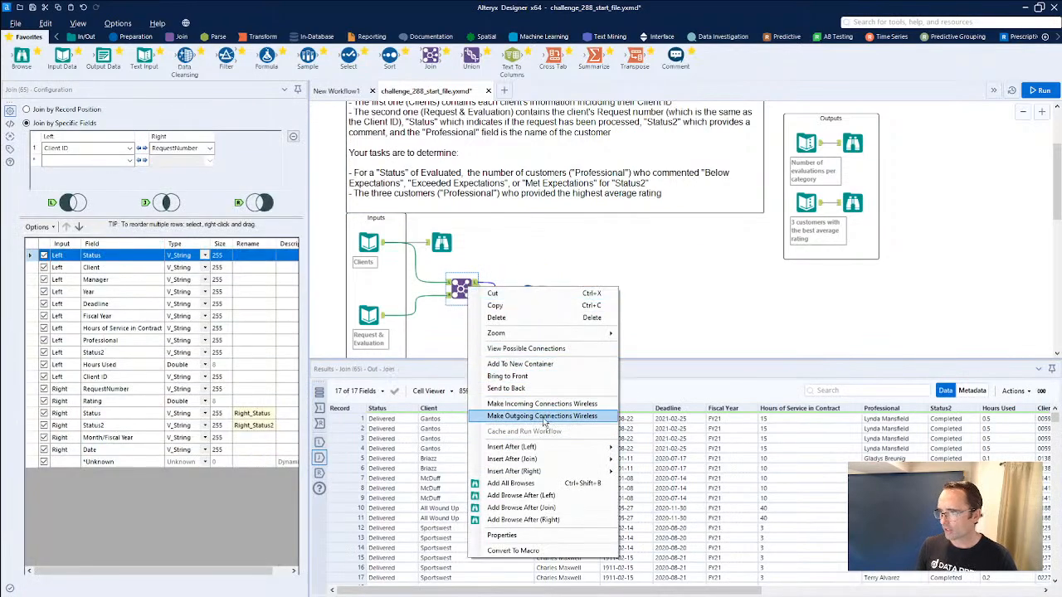
pyautogui.moveTo(554, 452)
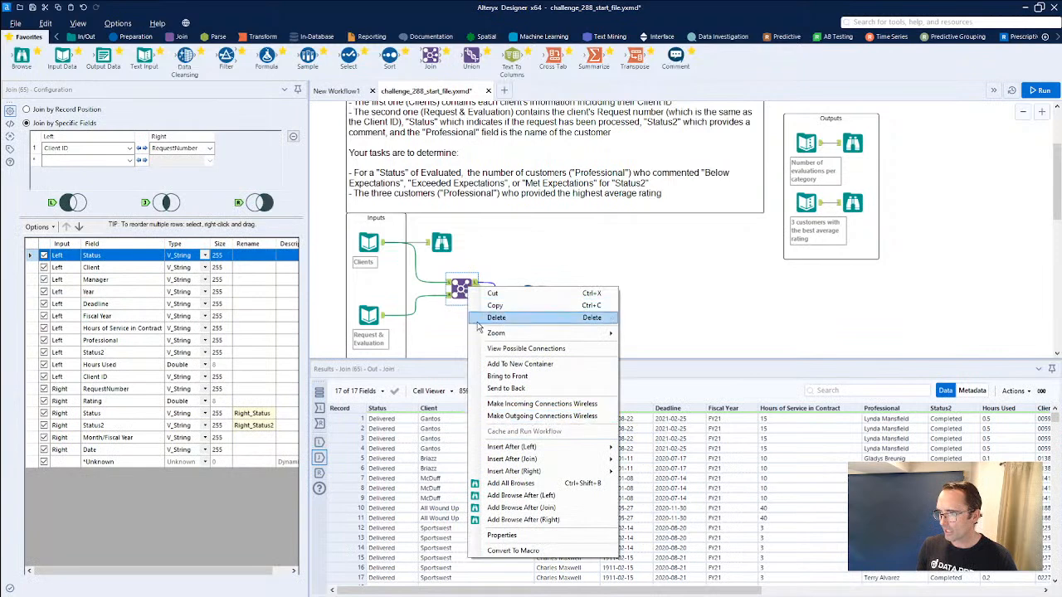
pyautogui.click(465, 326)
pyautogui.rightClick(492, 290)
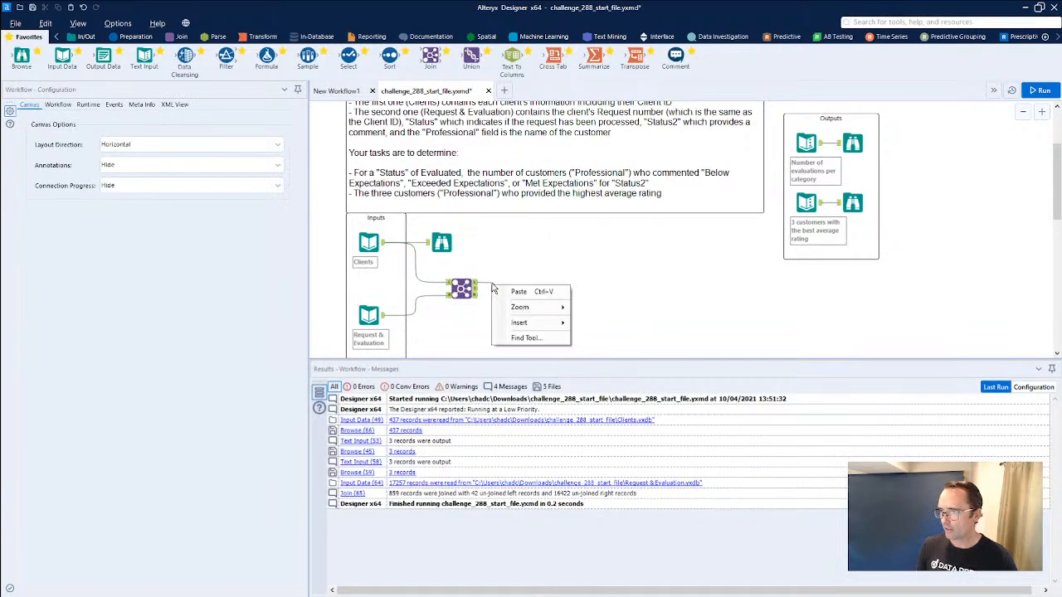
pyautogui.rightClick(494, 290)
pyautogui.moveTo(516, 292)
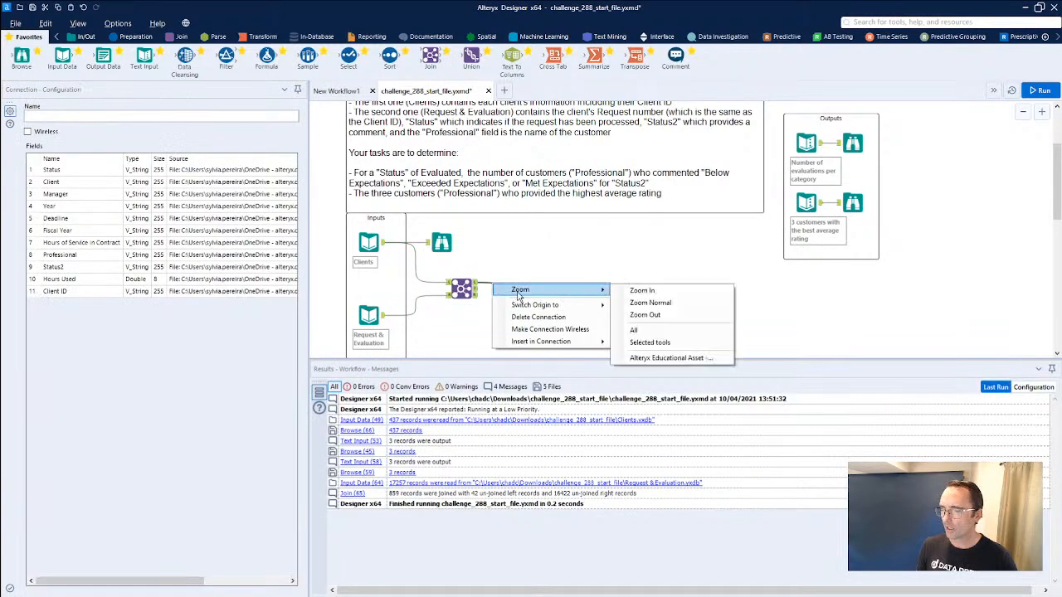
pyautogui.click(639, 318)
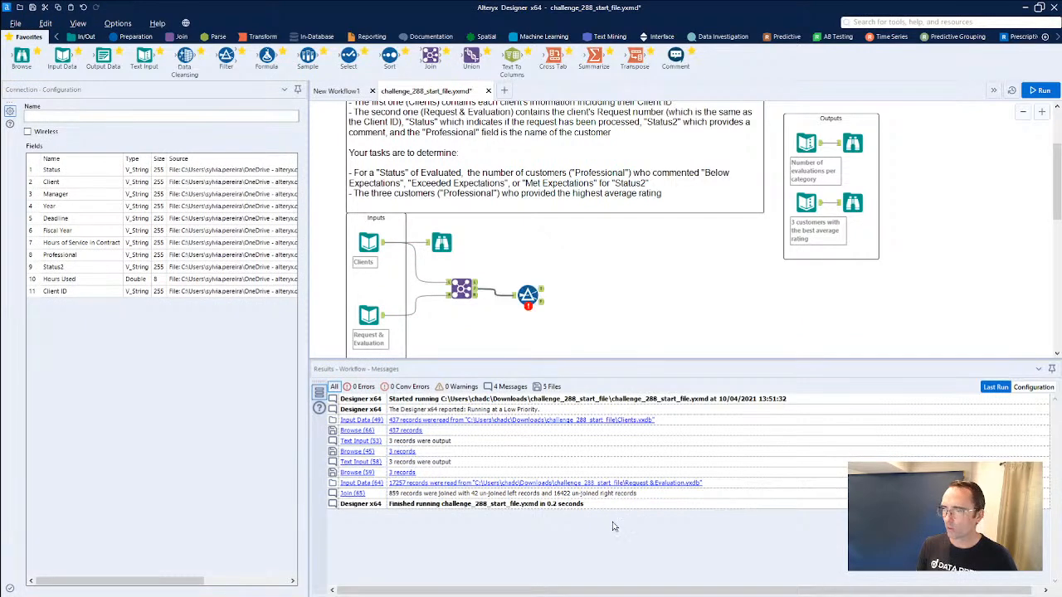
pyautogui.click(529, 295)
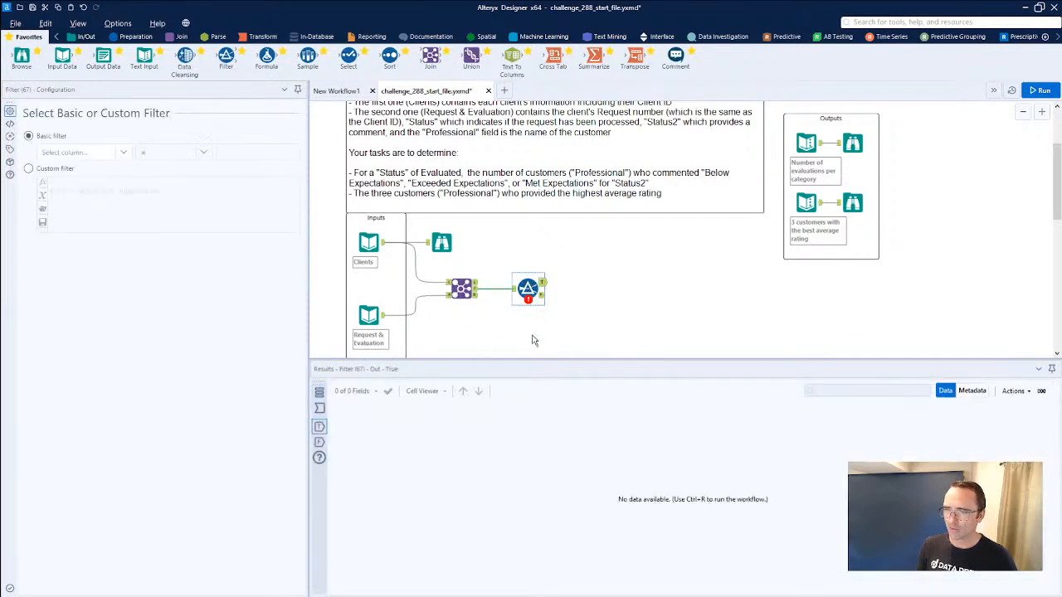
# Set the Filter's basic condition to Status2 Equals Evaluated and run the workflow.
pyautogui.click(83, 152)
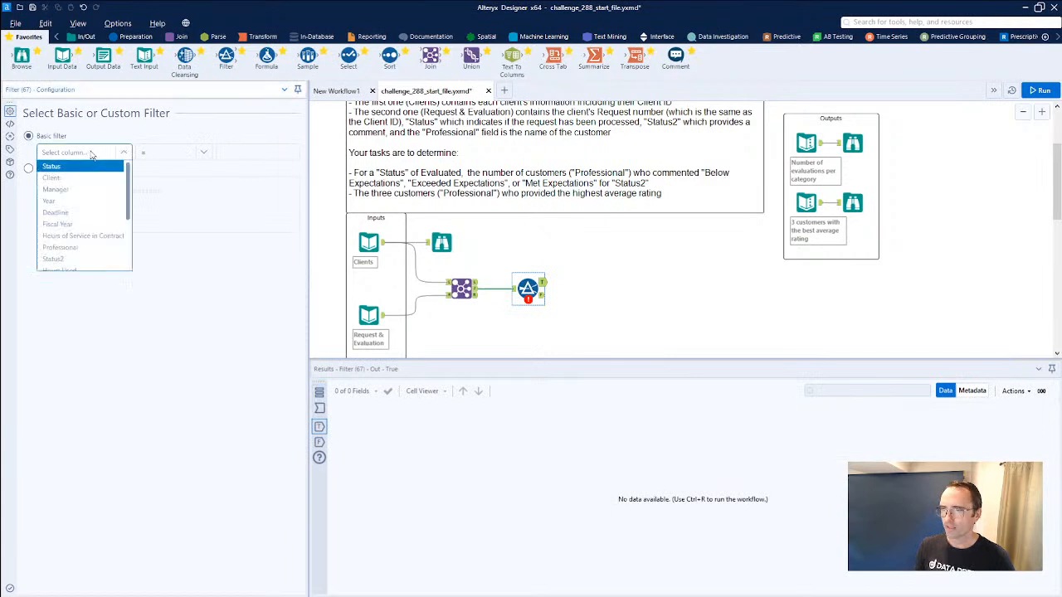
pyautogui.click(74, 225)
pyautogui.click(238, 150)
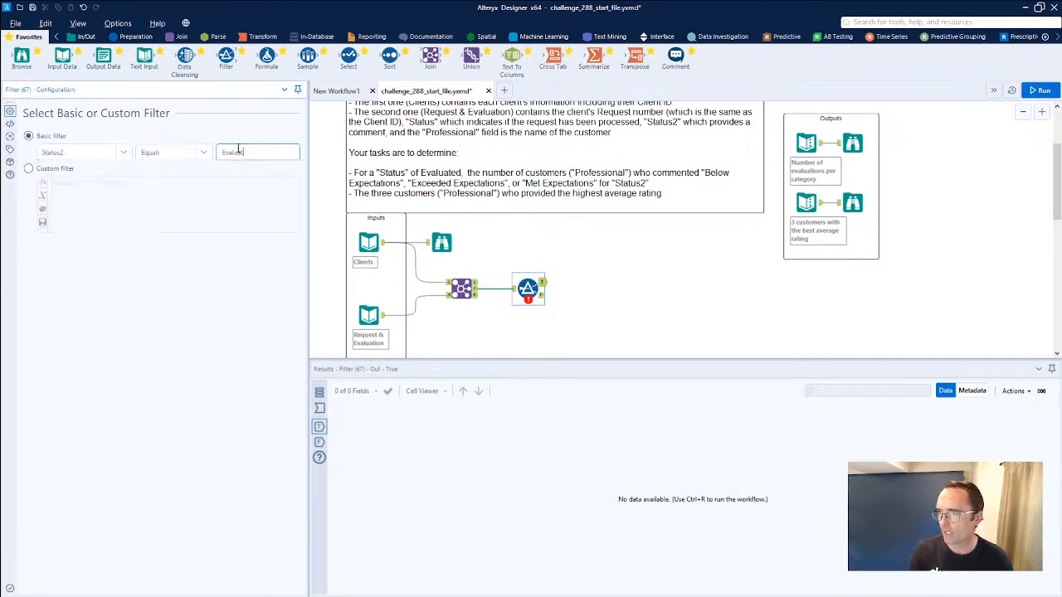
pyautogui.click(540, 286)
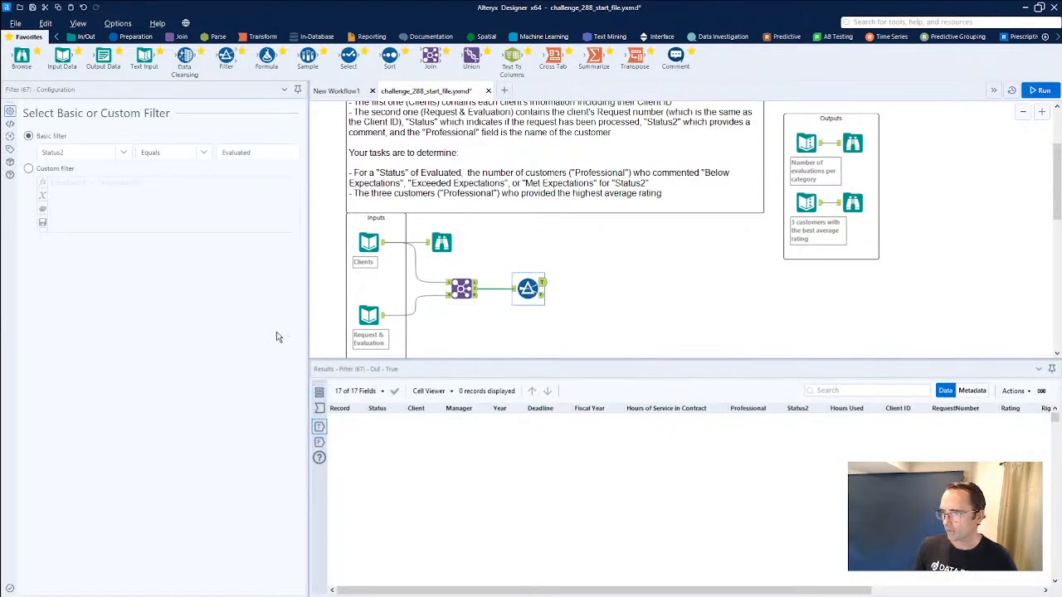
# Check the Status and Status2 values in the Filter's incoming records and the Join's unmatched right records.
pyautogui.click(461, 288)
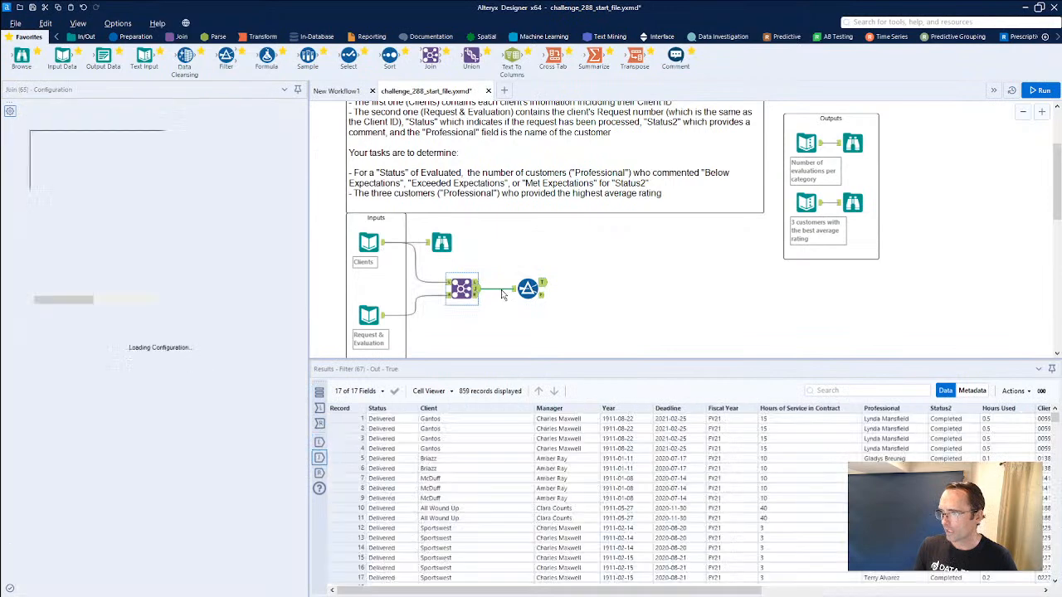
pyautogui.click(521, 289)
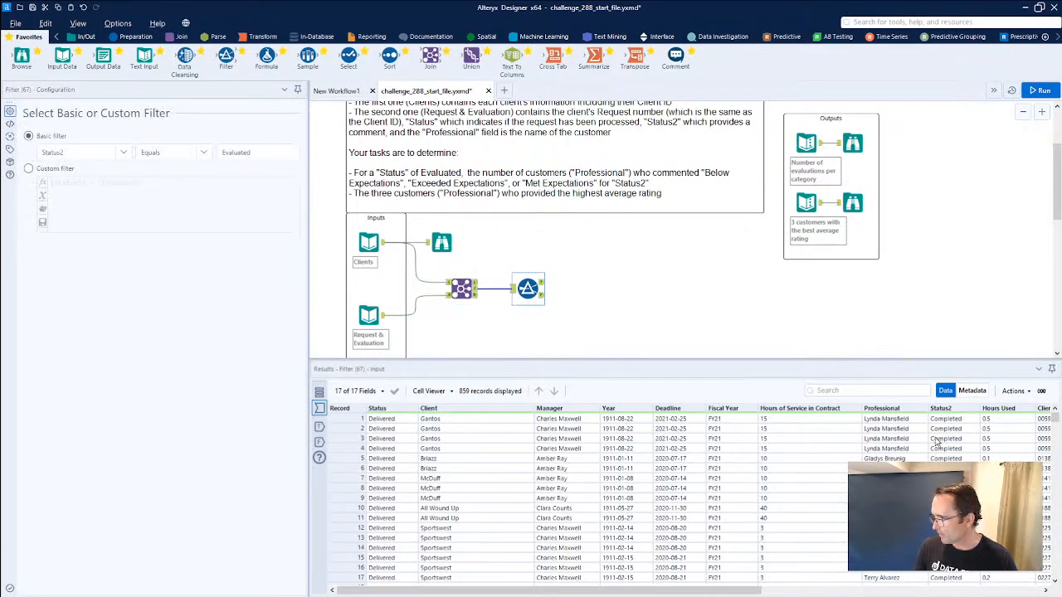
pyautogui.scroll(-18, 1056, 435)
pyautogui.moveTo(1056, 436); pyautogui.dragTo(1056, 562)
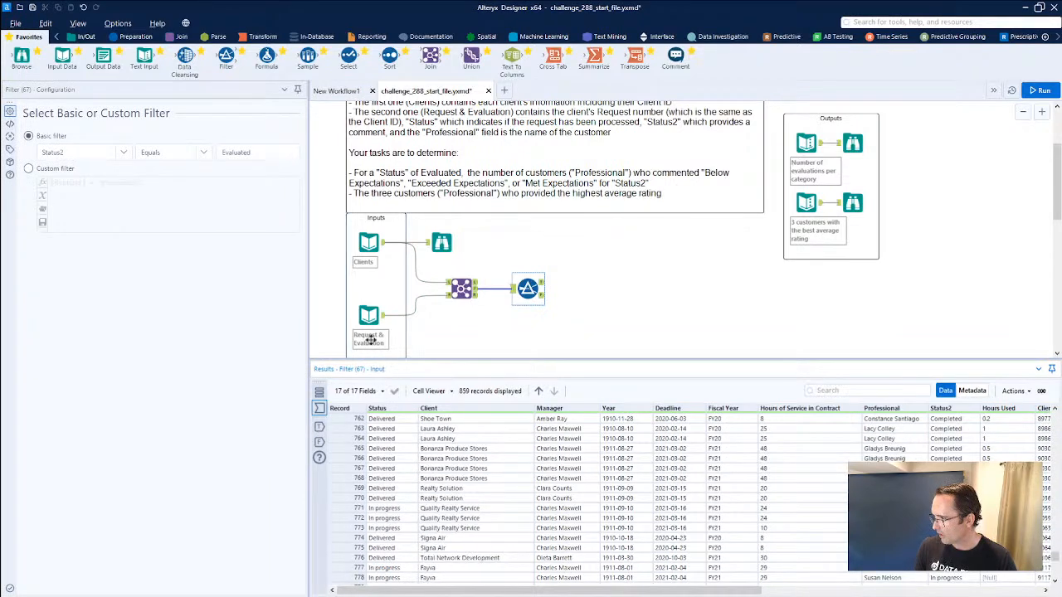
pyautogui.click(477, 296)
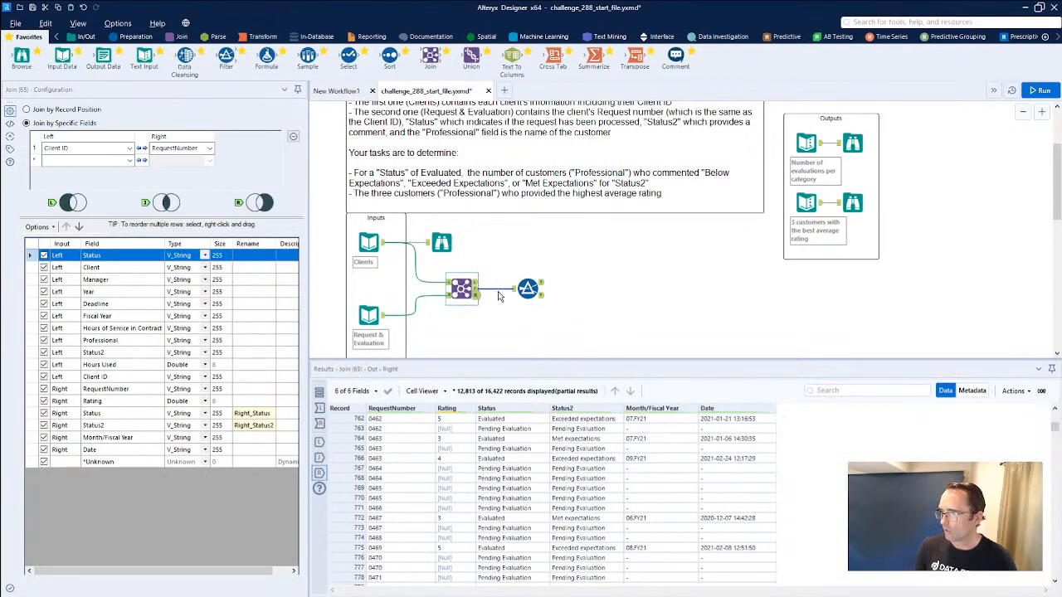
# Try feeding the Filter from the Join's Right output, rerun the workflow, and align the Filter with that output.
pyautogui.click(500, 289)
pyautogui.rightClick(498, 290)
pyautogui.moveTo(564, 312)
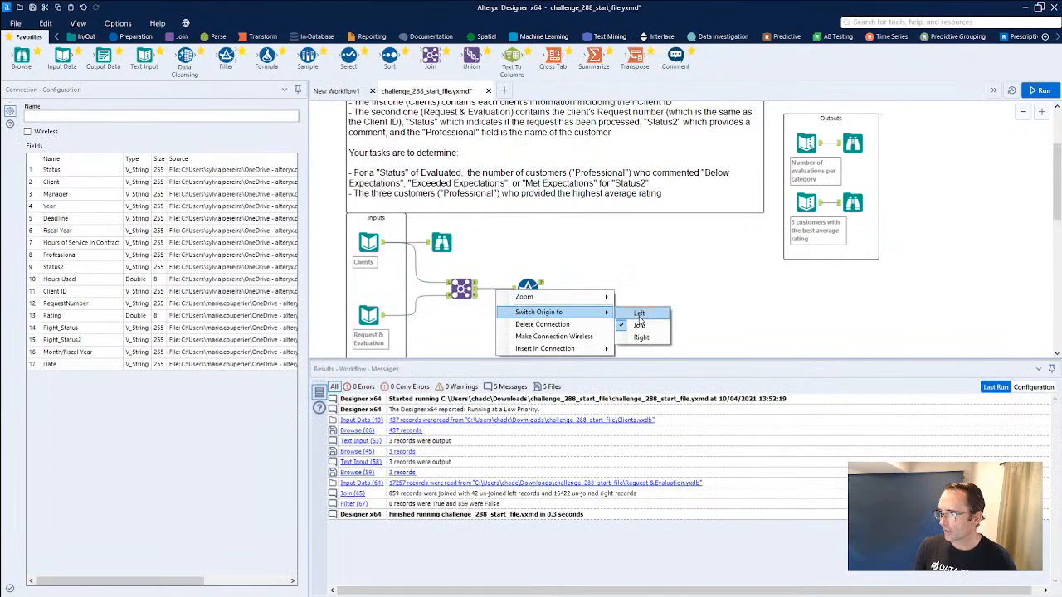
pyautogui.click(642, 337)
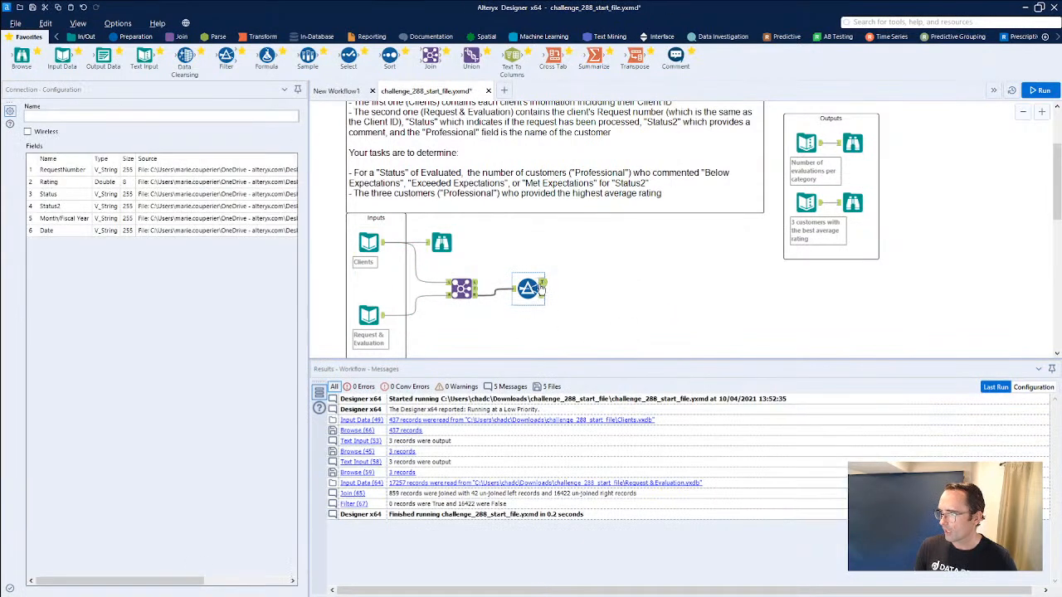
pyautogui.click(527, 289)
pyautogui.moveTo(527, 288); pyautogui.dragTo(528, 302)
# Compare Status and Status2 in the Filter's incoming records with the Join's unmatched left records and its renamed right Status field.
pyautogui.click(258, 155)
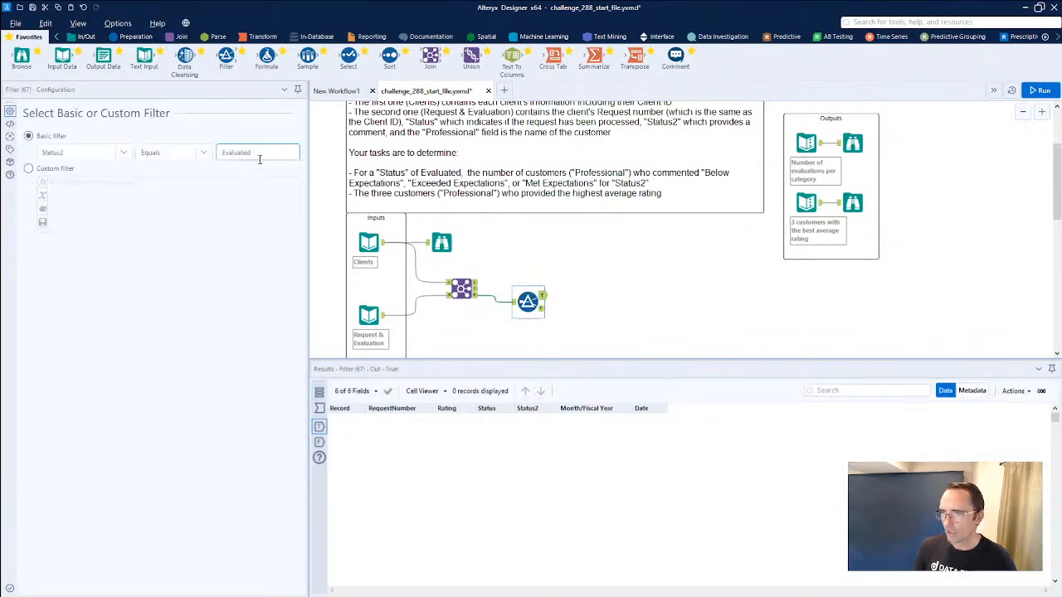
pyautogui.click(514, 305)
pyautogui.click(491, 450)
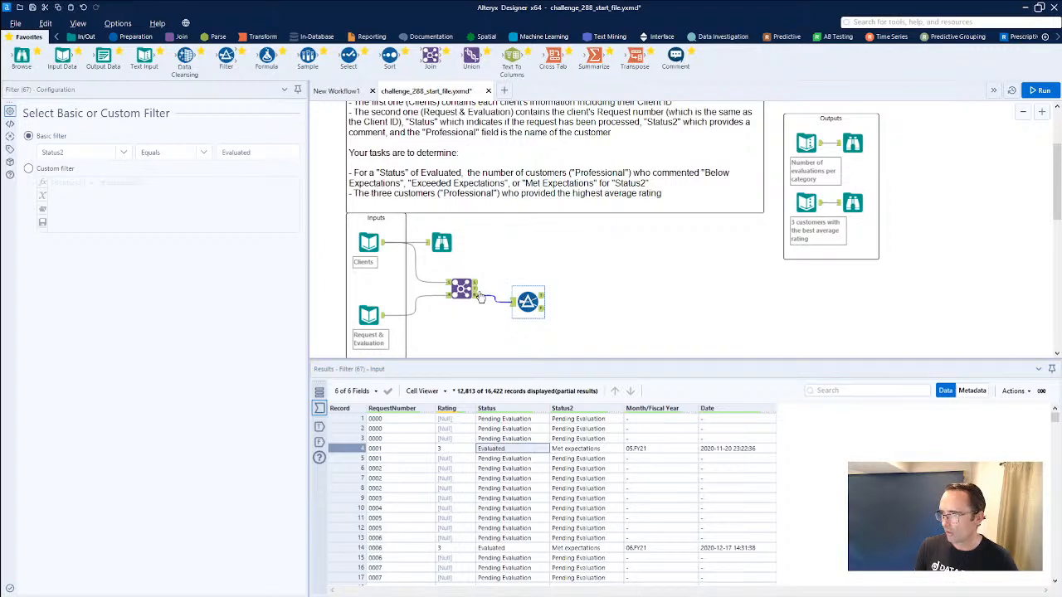
pyautogui.moveTo(519, 439); pyautogui.dragTo(584, 468)
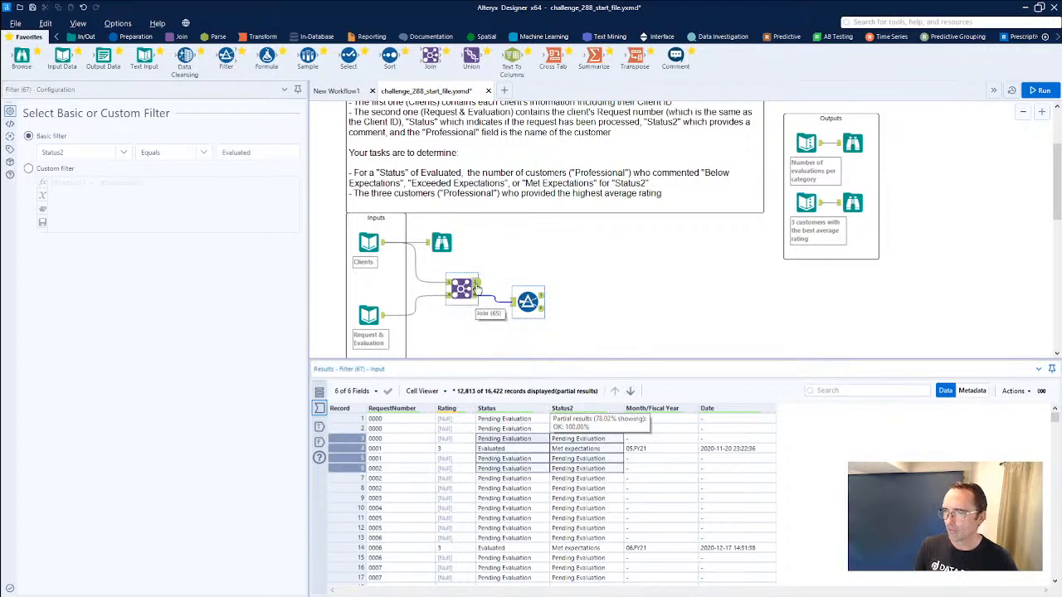
pyautogui.click(477, 289)
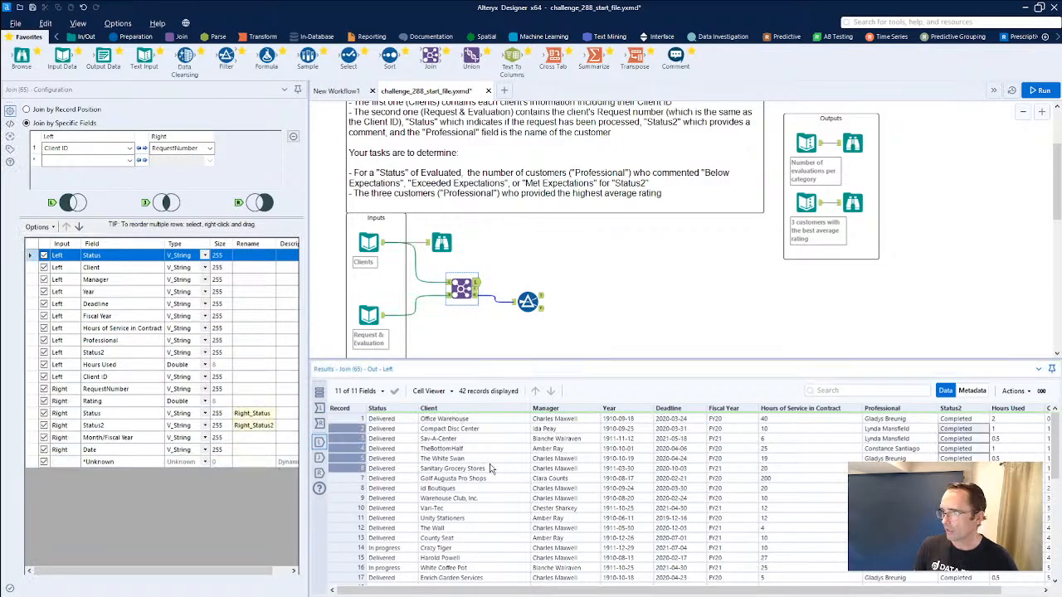
pyautogui.moveTo(398, 422); pyautogui.dragTo(406, 465)
pyautogui.moveTo(967, 430); pyautogui.dragTo(967, 498)
pyautogui.moveTo(1057, 435)
pyautogui.mouseDown()
pyautogui.moveTo(1052, 503)
pyautogui.moveTo(1054, 448)
pyautogui.mouseUp()
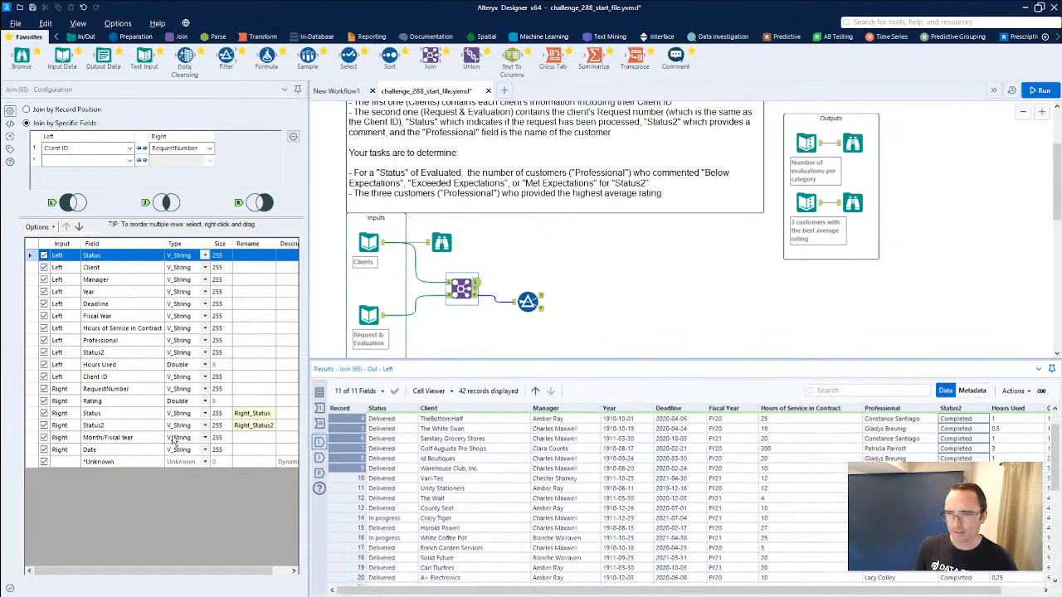
pyautogui.click(249, 413)
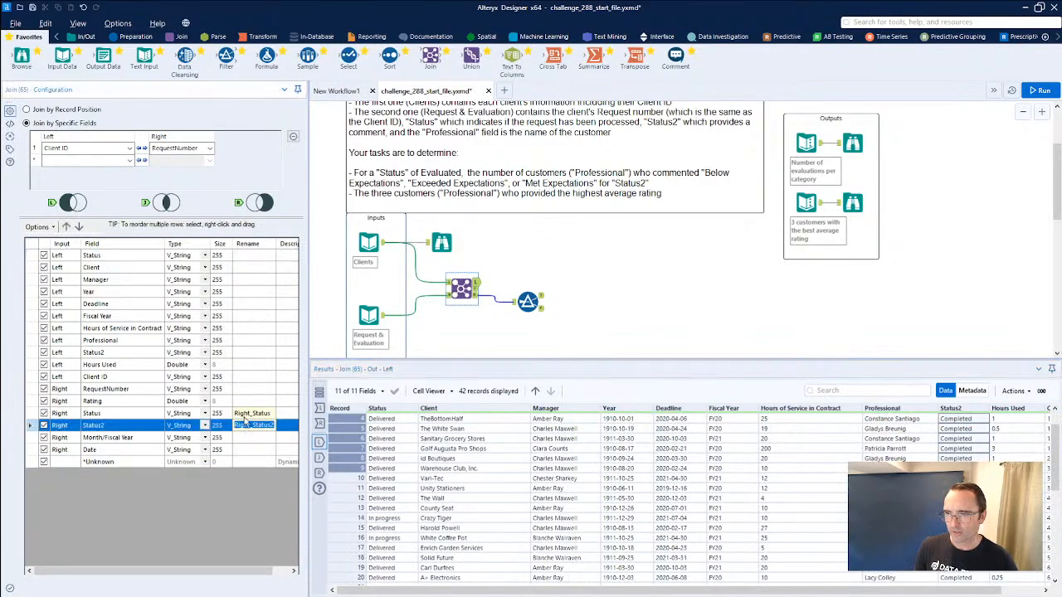
# Switch the Filter's connection origin back to the Join output and realign the Filter with the Join tool.
pyautogui.click(493, 301)
pyautogui.rightClick(493, 300)
pyautogui.moveTo(581, 318)
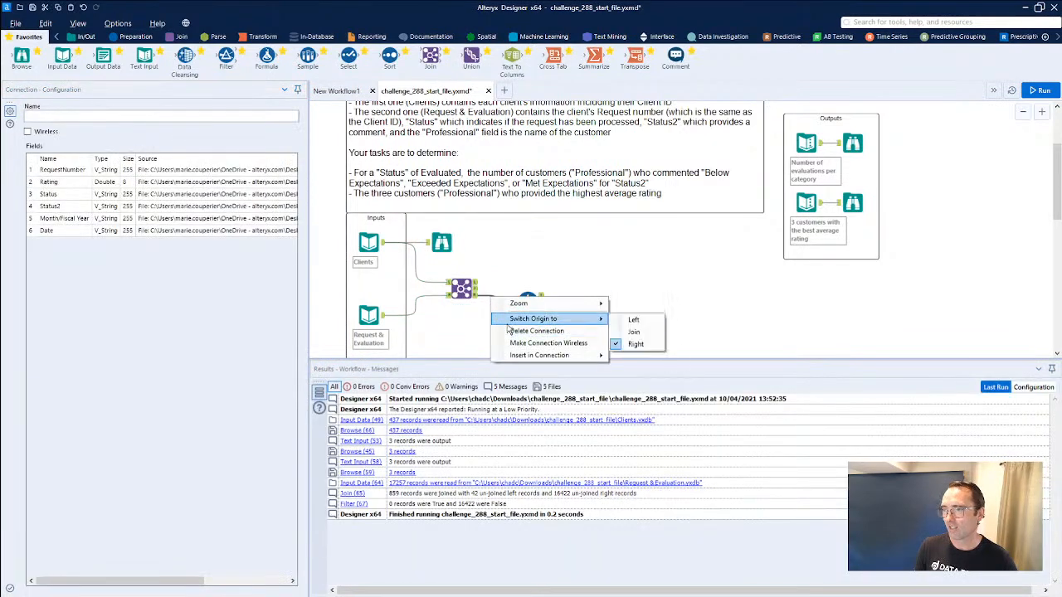
pyautogui.click(613, 333)
pyautogui.click(525, 288)
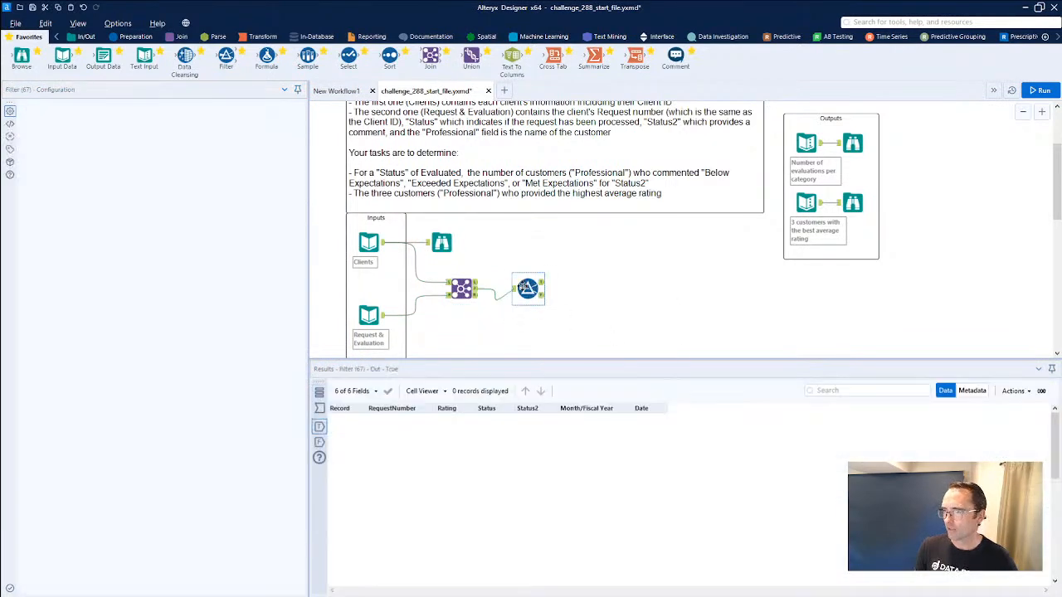
# Try setting the joined data's Filter to Right_Status2 equals Evaluated, then rerun and check its True output.
pyautogui.rightClick(531, 292)
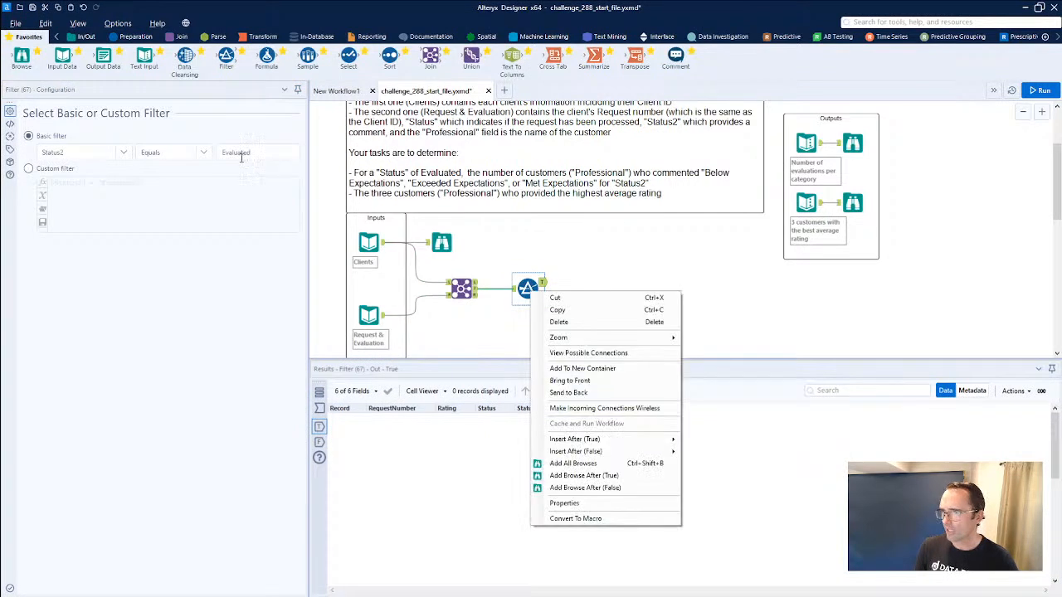
pyautogui.click(83, 152)
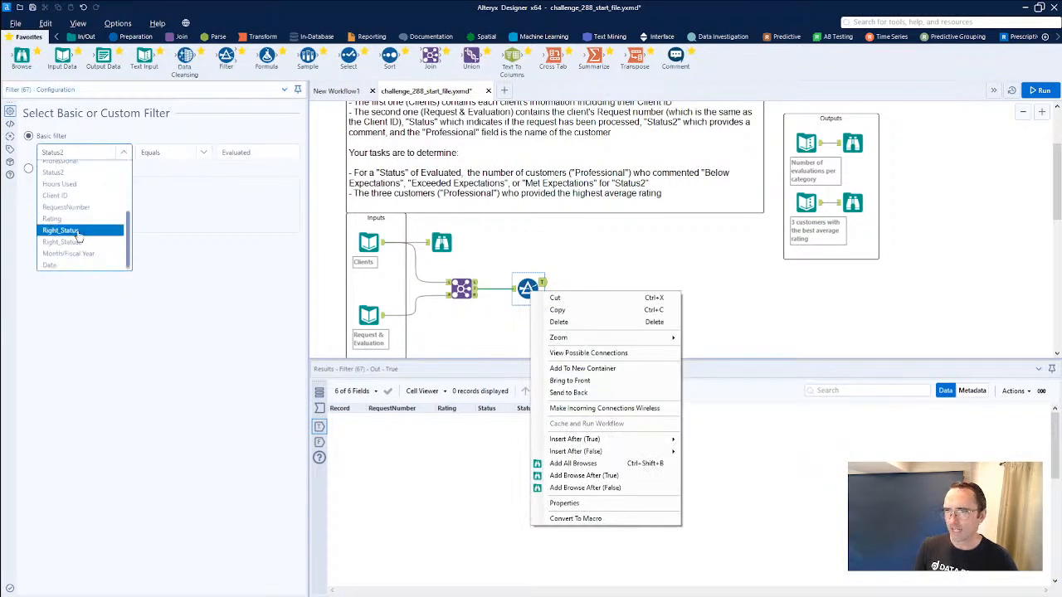
pyautogui.click(81, 241)
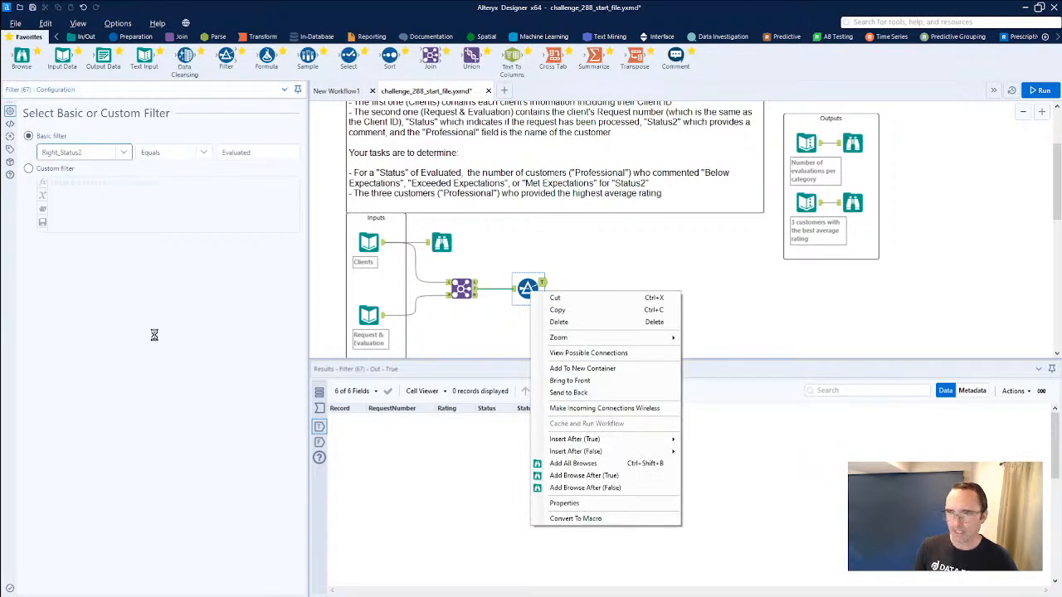
pyautogui.click(542, 285)
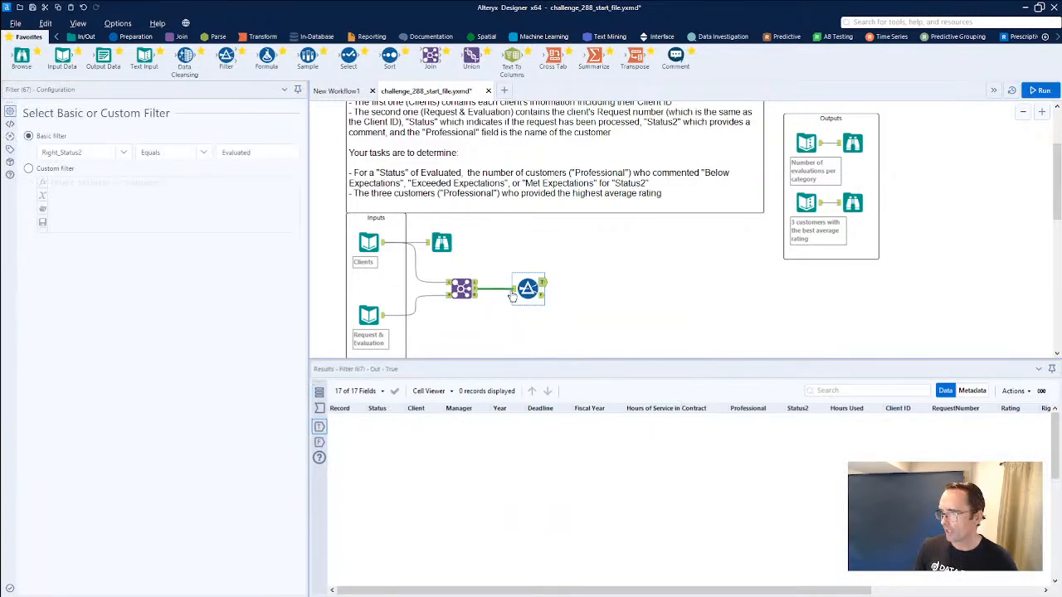
# Set the joined data's Filter to Right_Status equals Evaluated, rerun the workflow and view the True output.
pyautogui.click(122, 153)
pyautogui.click(87, 258)
pyautogui.click(522, 264)
pyautogui.click(542, 285)
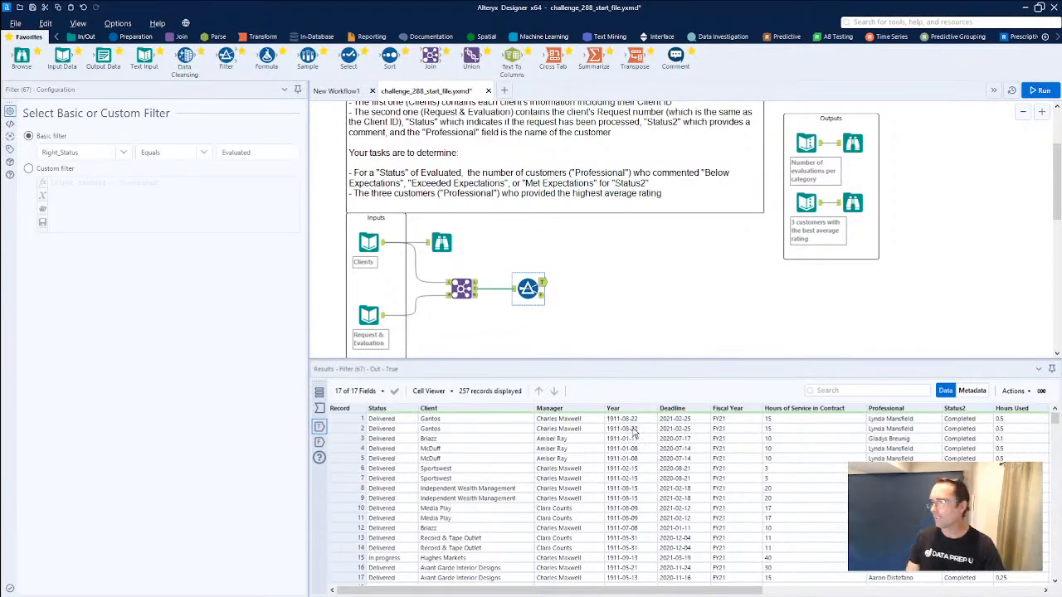
pyautogui.moveTo(626, 589)
pyautogui.mouseDown()
pyautogui.moveTo(907, 590)
pyautogui.moveTo(613, 590)
pyautogui.mouseUp()
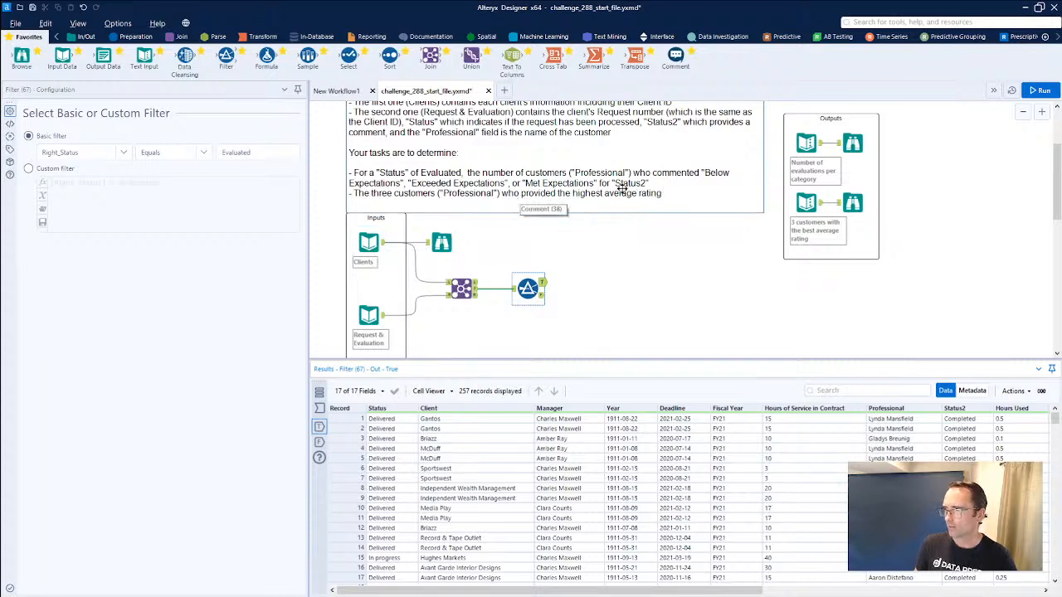
# Move the Join and its Filter together slightly lower on the canvas to free space beside the Clients input.
pyautogui.moveTo(606, 318); pyautogui.dragTo(466, 272)
pyautogui.moveTo(532, 286); pyautogui.dragTo(552, 318)
pyautogui.click(553, 318)
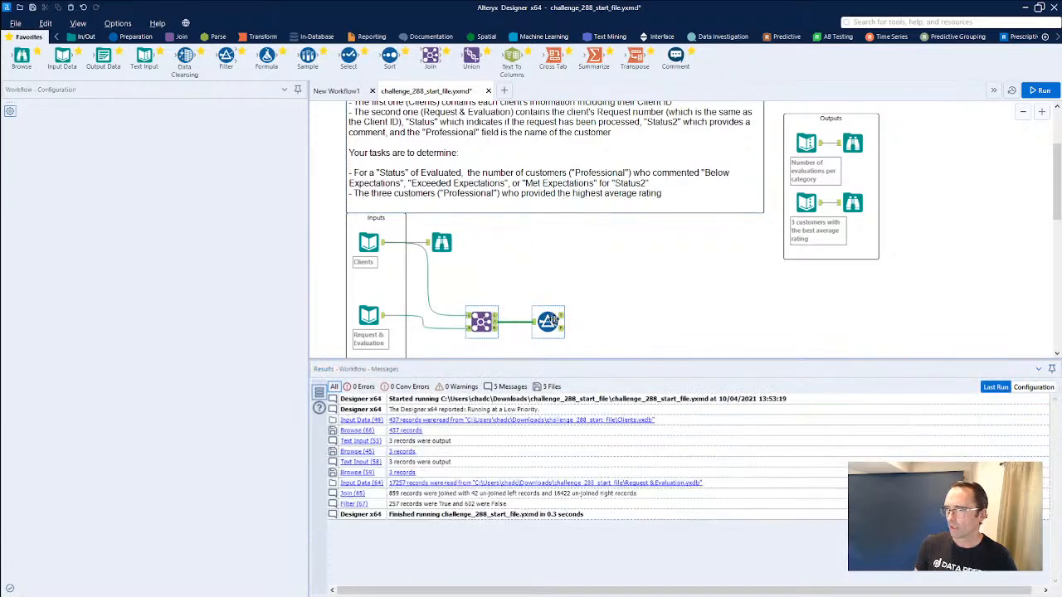
# Duplicate the Filter, place the copy above the Join and connect the Clients input to it.
pyautogui.hotkey('ctrl', 'c')
pyautogui.hotkey('ctrl', 'v')
pyautogui.moveTo(561, 338)
pyautogui.mouseDown()
pyautogui.moveTo(527, 258)
pyautogui.moveTo(479, 257)
pyautogui.mouseUp()
pyautogui.moveTo(384, 242); pyautogui.dragTo(467, 256)
pyautogui.click(488, 259)
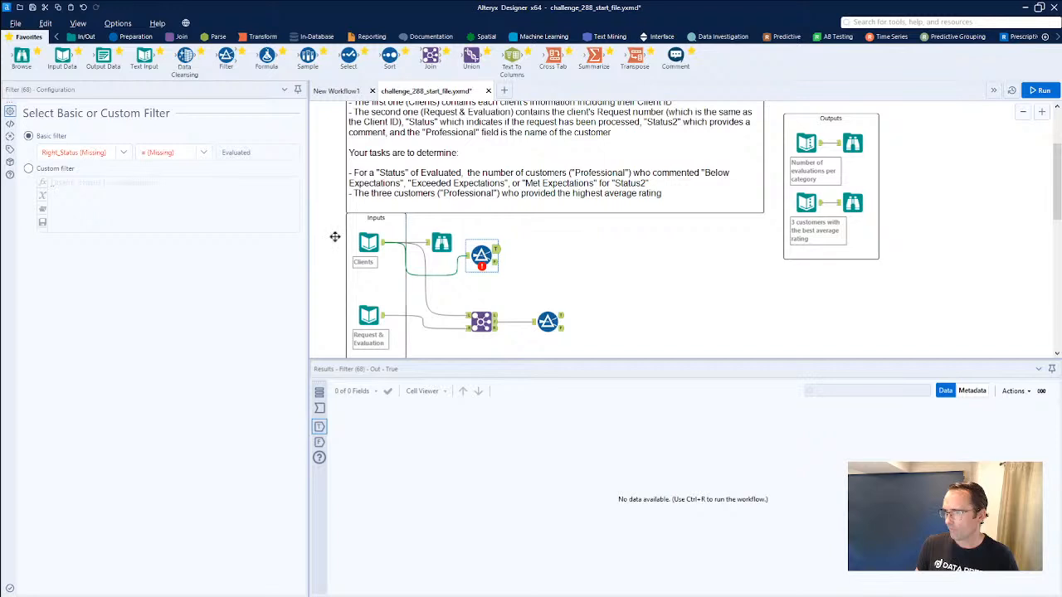
# Set the copied Filter's condition to Status equals Evaluated and rerun the workflow.
pyautogui.click(81, 153)
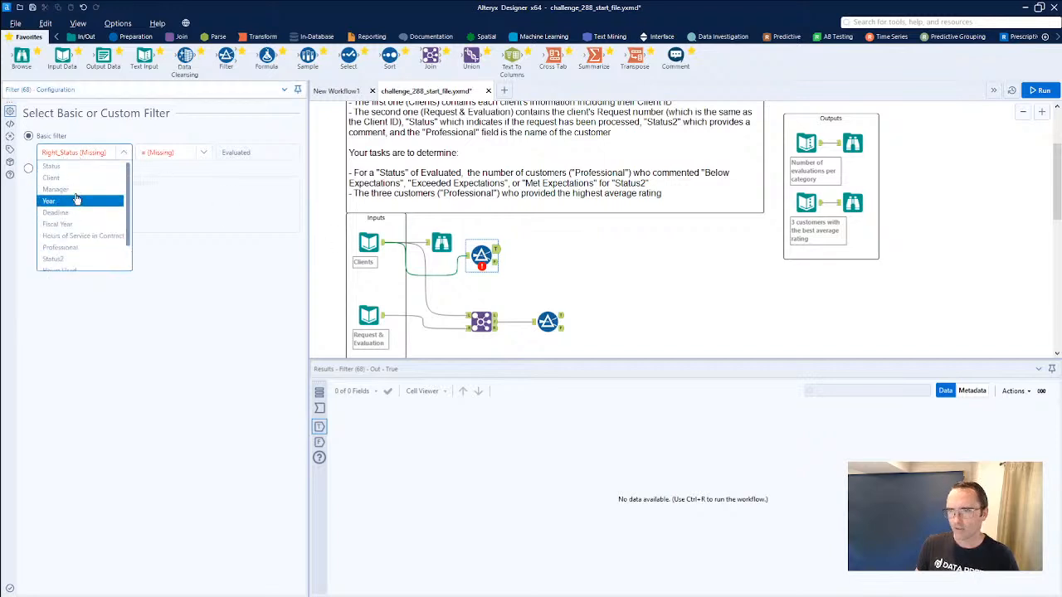
pyautogui.click(51, 166)
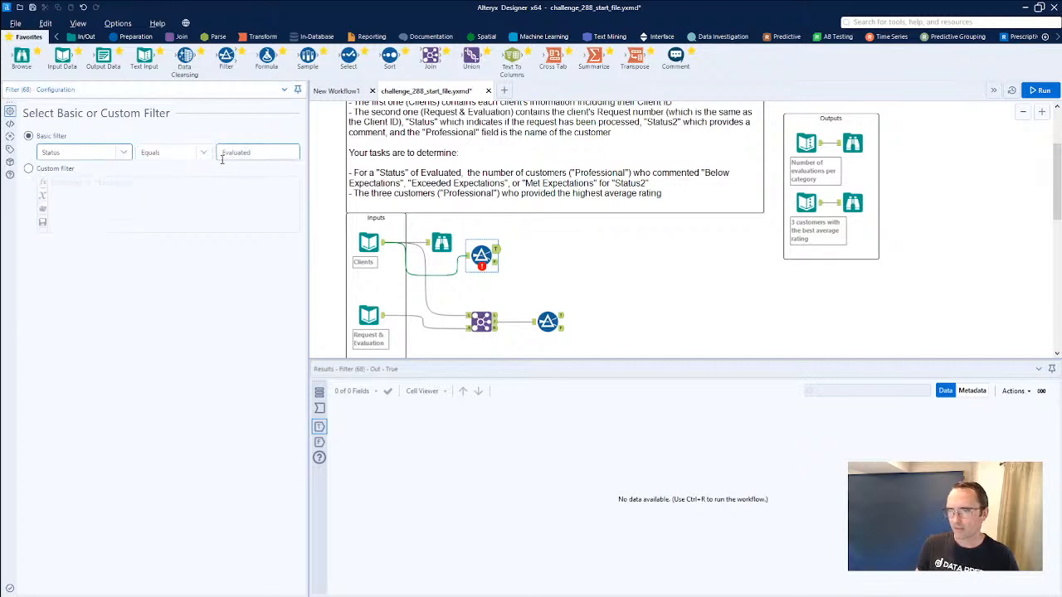
pyautogui.hotkey('ctrl', 'r')
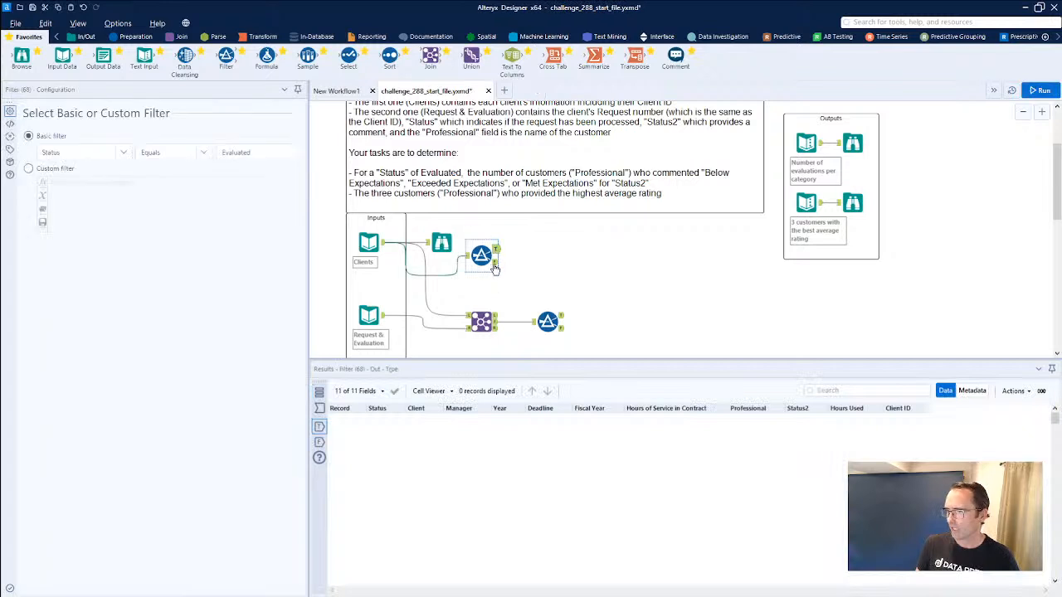
# Move the copied Filter below the Join and replace its Clients connection with one from Request & Evaluation.
pyautogui.moveTo(481, 255); pyautogui.dragTo(483, 278)
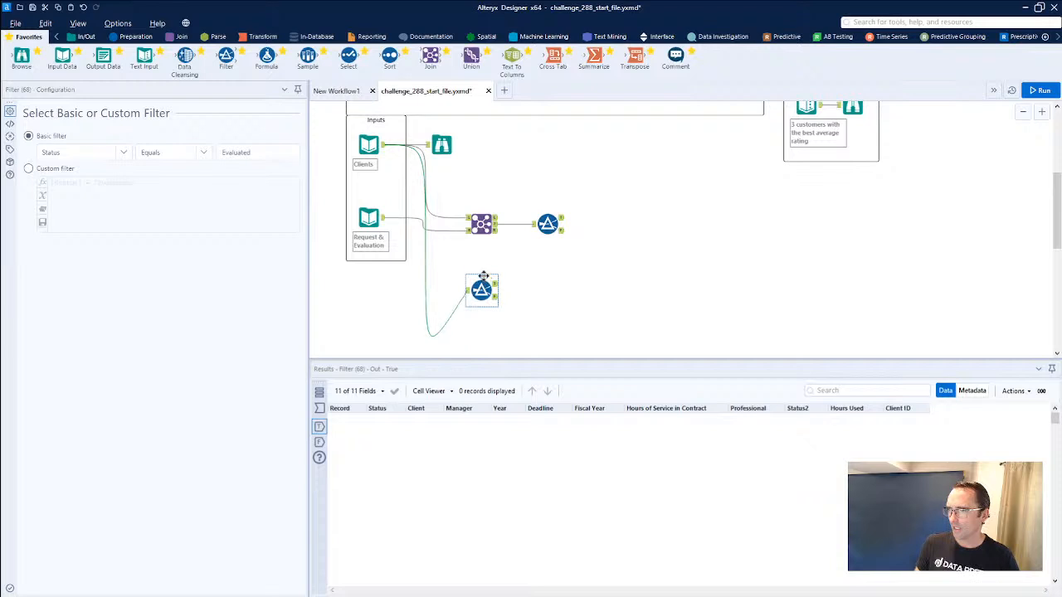
pyautogui.click(429, 262)
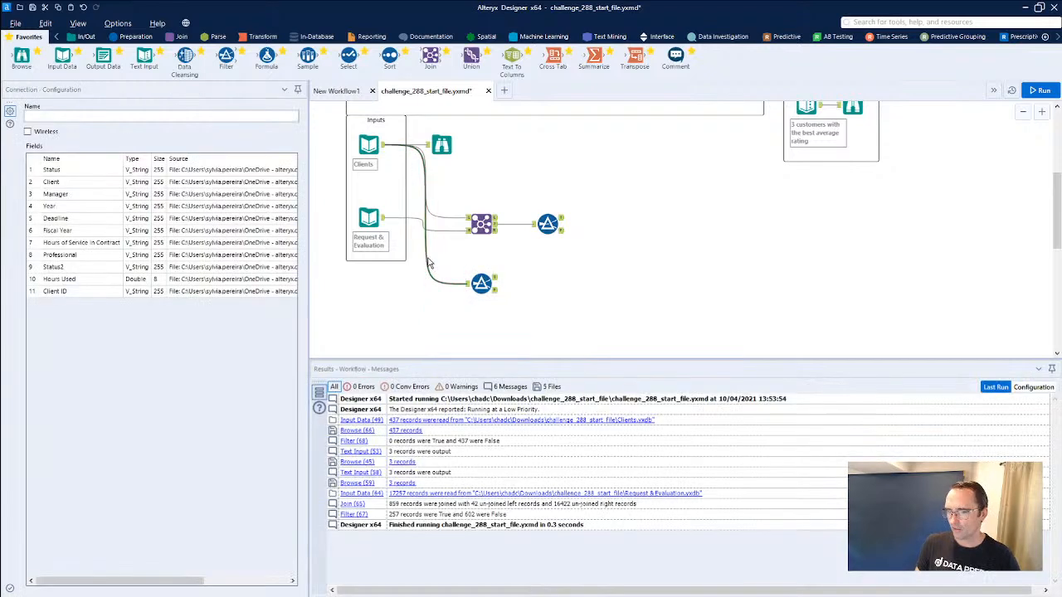
pyautogui.press('Delete')
pyautogui.moveTo(382, 219); pyautogui.dragTo(469, 283)
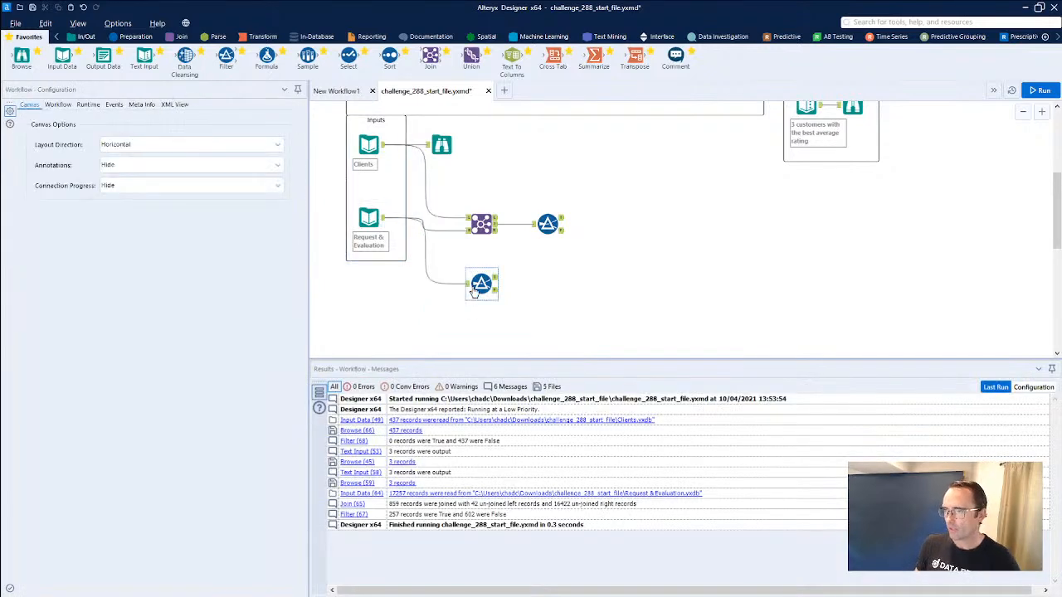
# Rerun the workflow and check the Status2 values in the copied Filter's True output against the task description.
pyautogui.hotkey('ctrl', 'r')
pyautogui.click(492, 284)
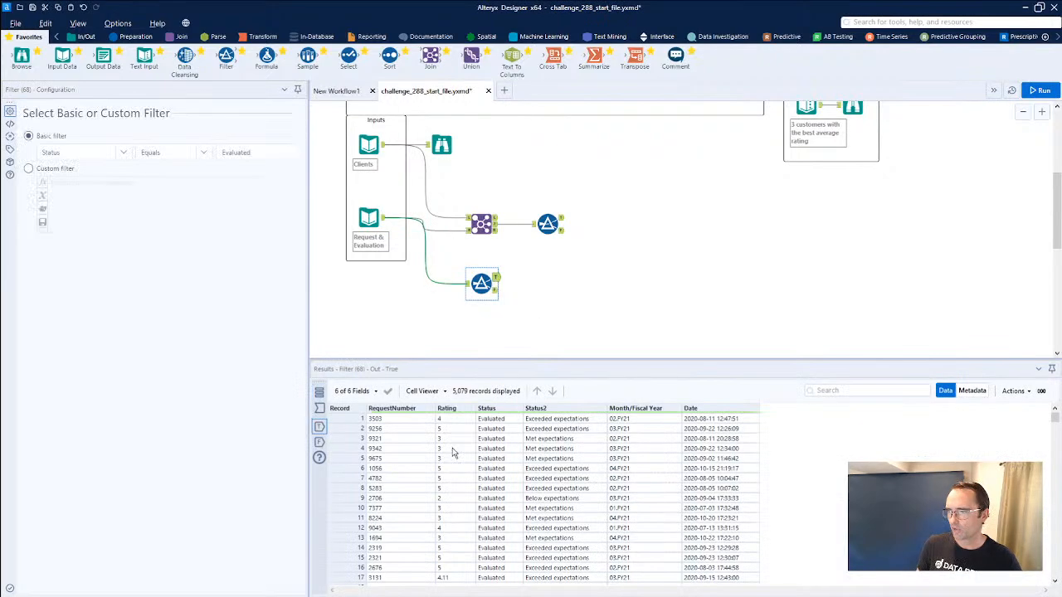
pyautogui.scroll(2, 626, 288)
pyautogui.scroll(-1, 626, 288)
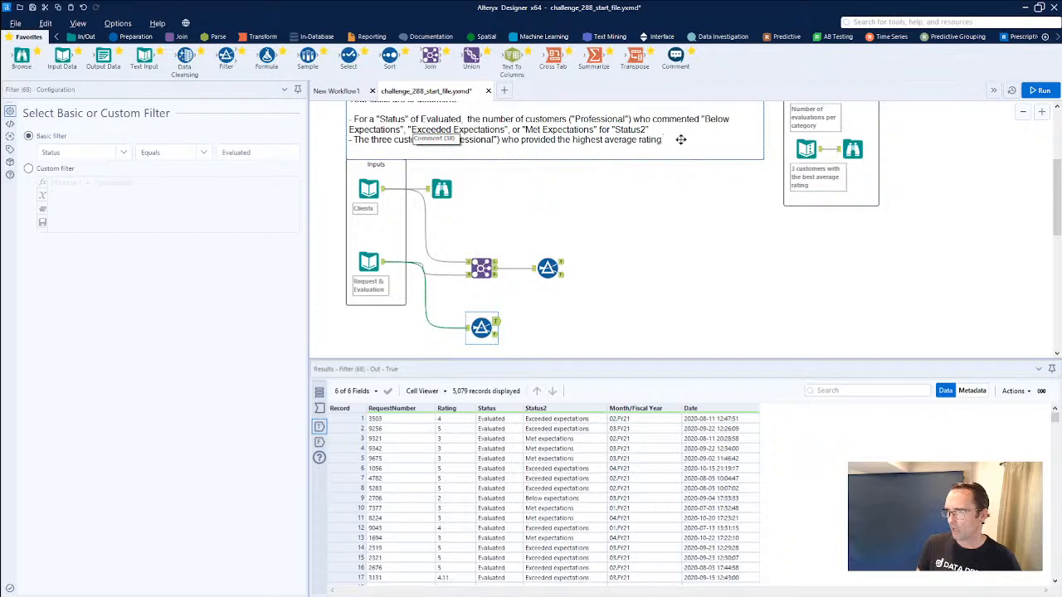
pyautogui.moveTo(534, 434); pyautogui.dragTo(561, 521)
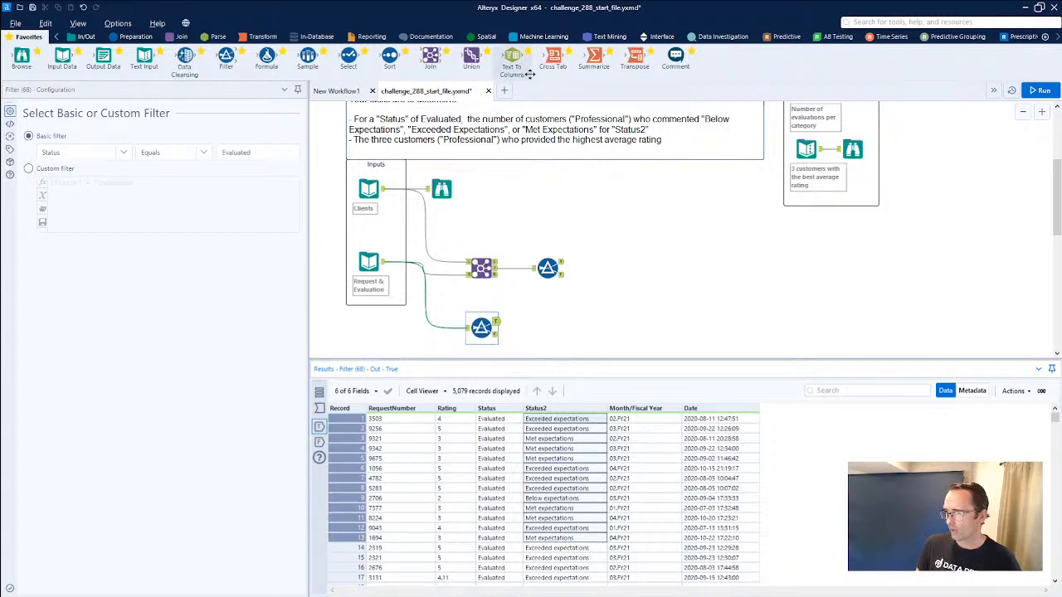
# Add a Summarize tool to the copied Filter's True output and view the Status2 values in its incoming records.
pyautogui.moveTo(594, 58); pyautogui.dragTo(540, 326)
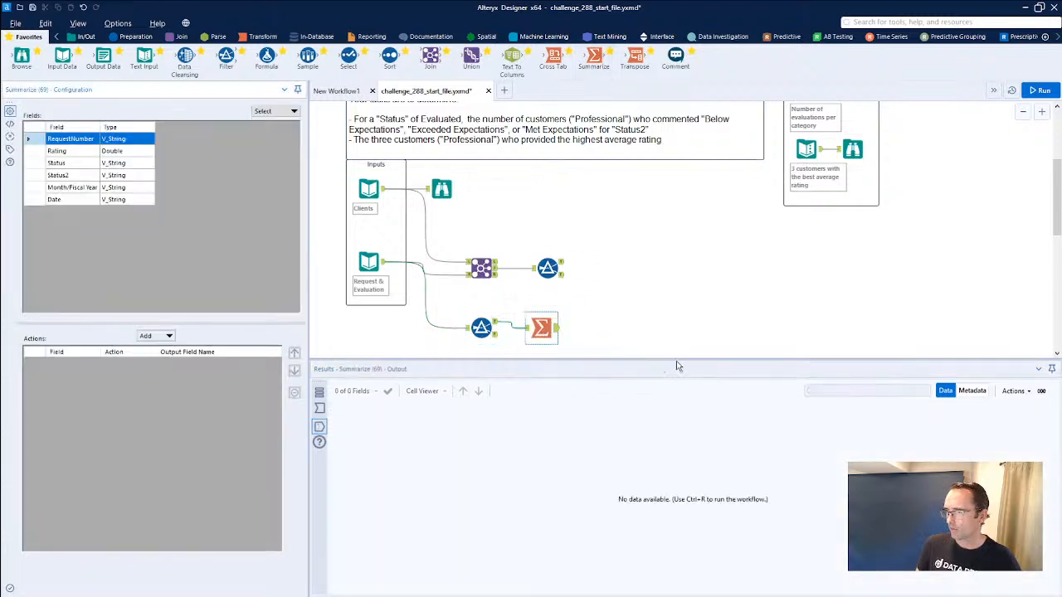
pyautogui.click(320, 408)
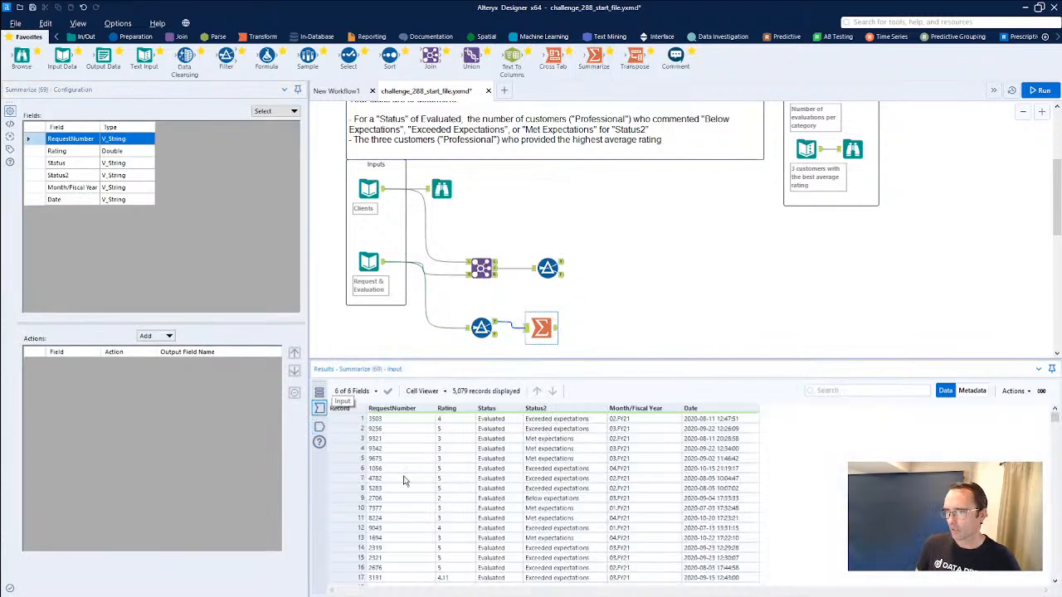
pyautogui.moveTo(563, 421); pyautogui.dragTo(563, 468)
# Group the Summarize tool by Status2, add a Count of Status2 and rerun the workflow.
pyautogui.click(58, 175)
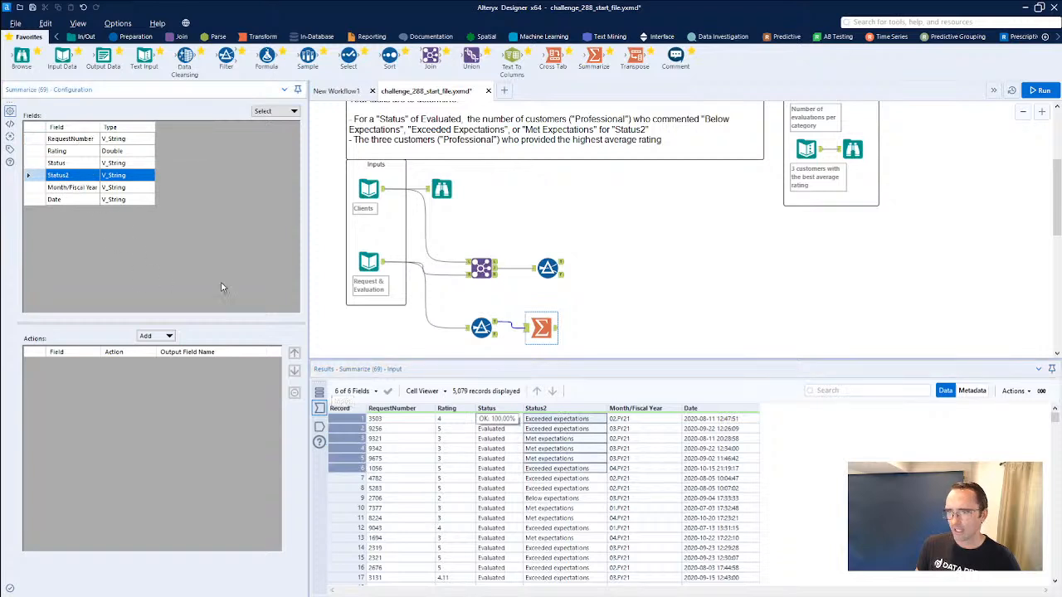
pyautogui.click(170, 336)
pyautogui.click(166, 351)
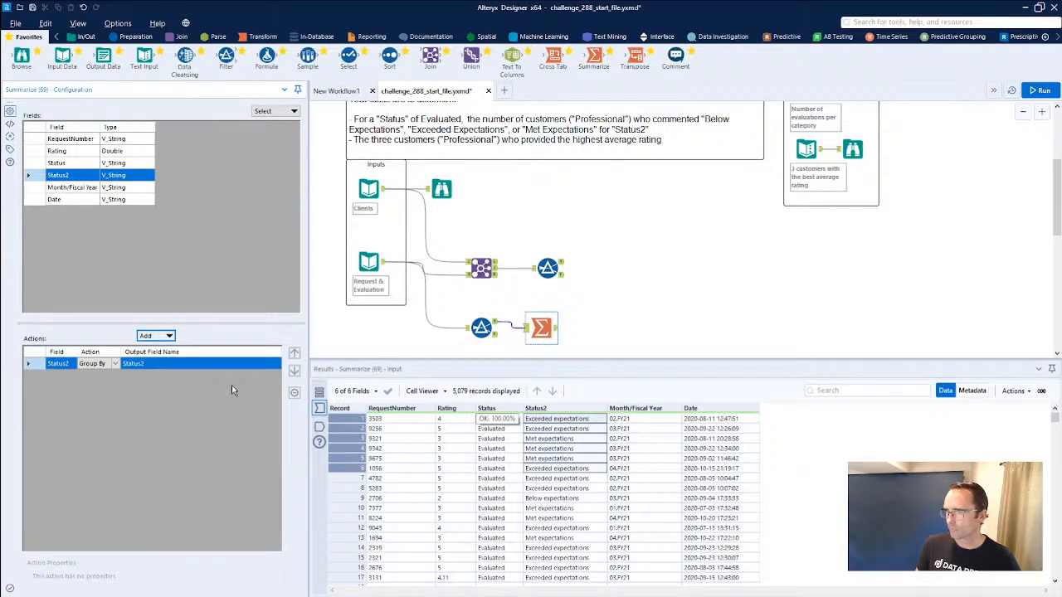
pyautogui.click(169, 335)
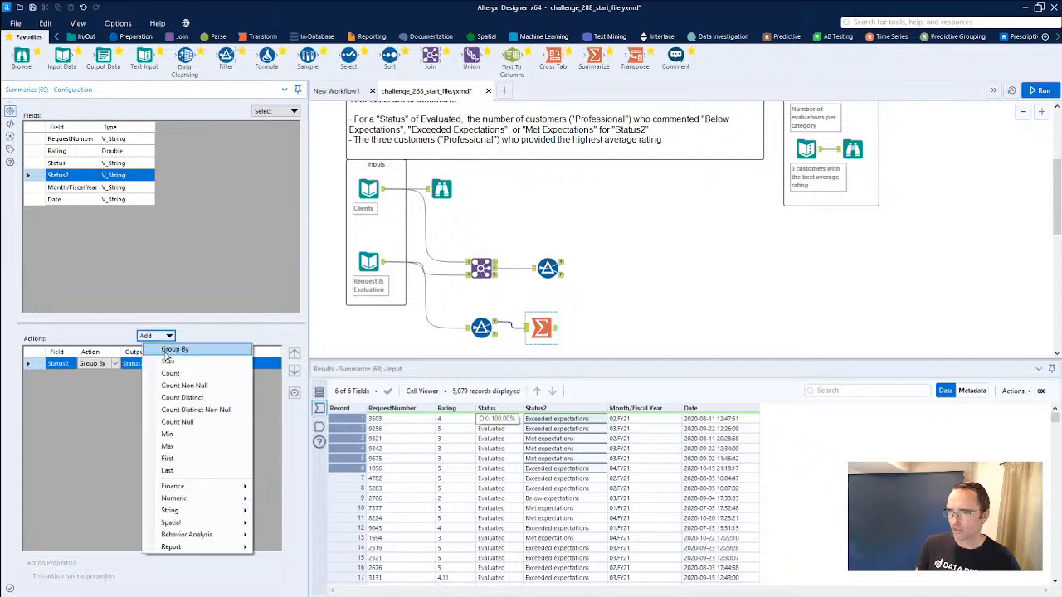
pyautogui.click(165, 370)
pyautogui.hotkey('ctrl', 'r')
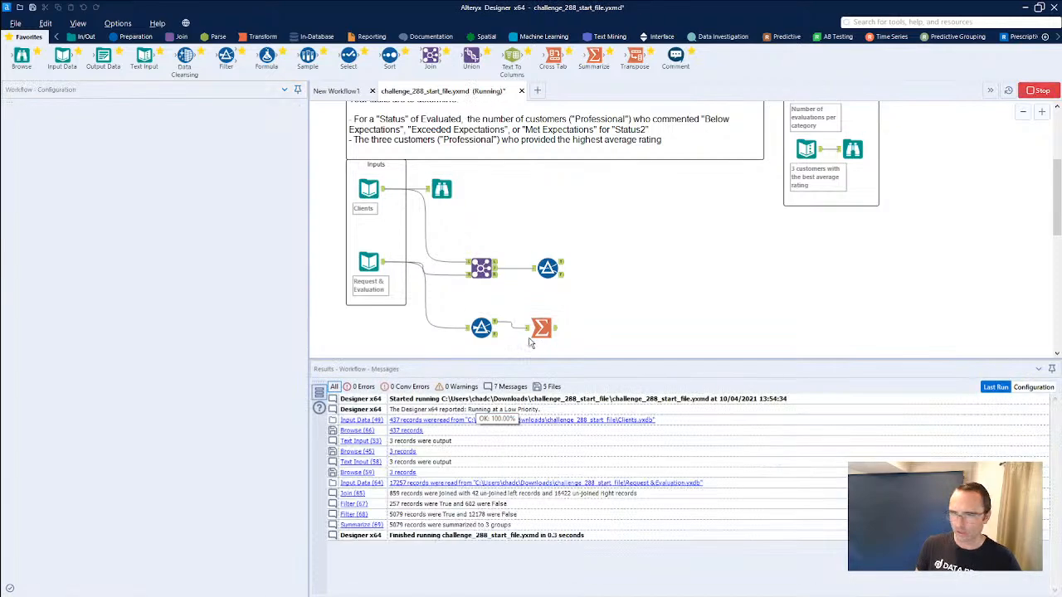
# Compare the Summarize tool's counts per category with the expected evaluations-per-category output.
pyautogui.click(555, 330)
pyautogui.moveTo(464, 418); pyautogui.dragTo(468, 442)
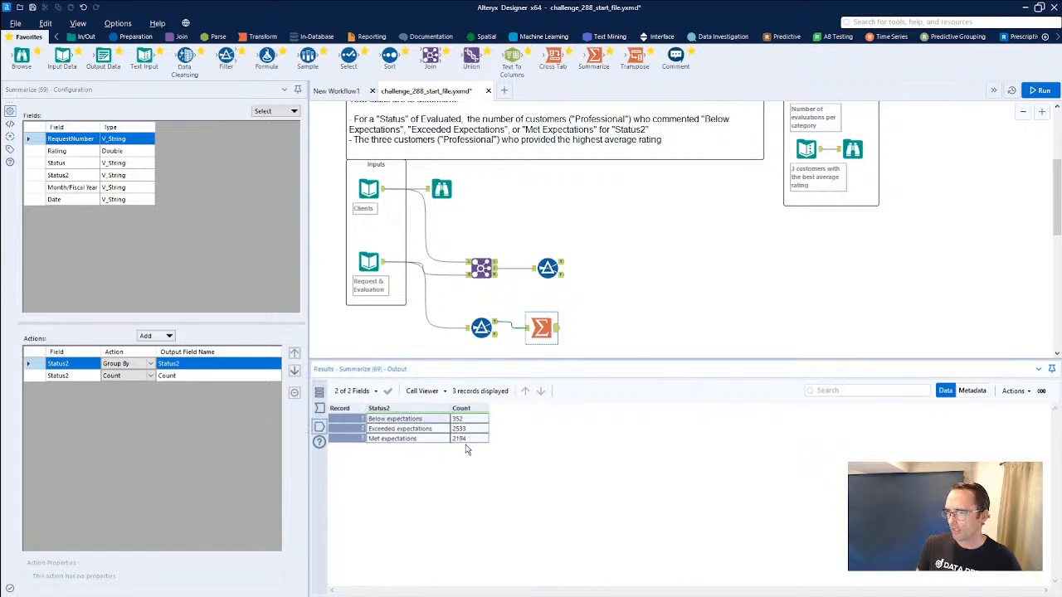
pyautogui.scroll(1, 866, 227)
pyautogui.click(852, 112)
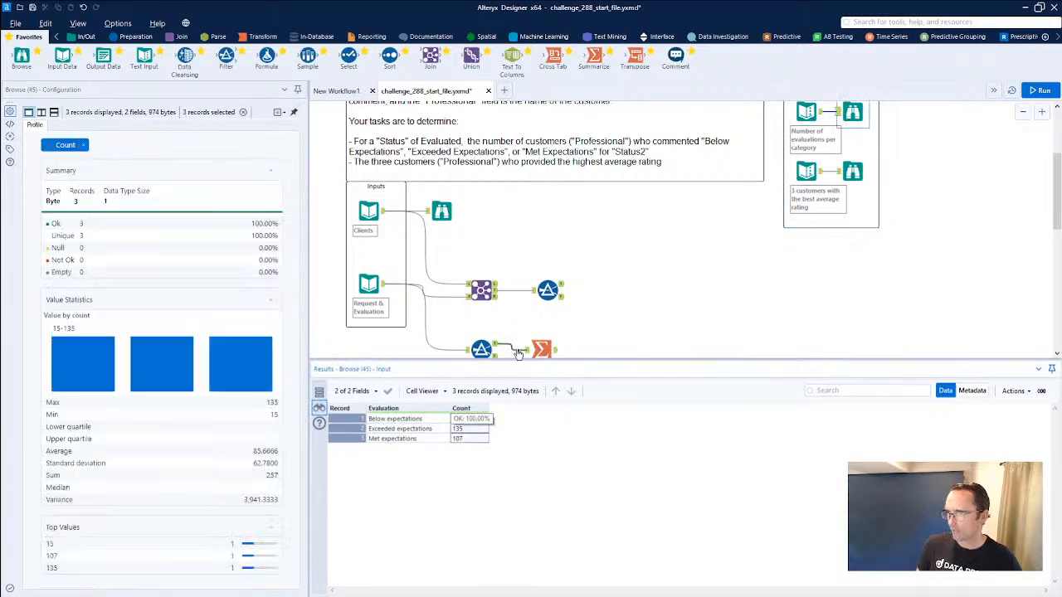
# Reconnect the Summarize tool from the copied Filter to the True output of the joined data's Filter and rerun.
pyautogui.moveTo(537, 350); pyautogui.dragTo(618, 292)
pyautogui.click(587, 292)
pyautogui.press('Delete')
pyautogui.hotkey('ctrl', 'r')
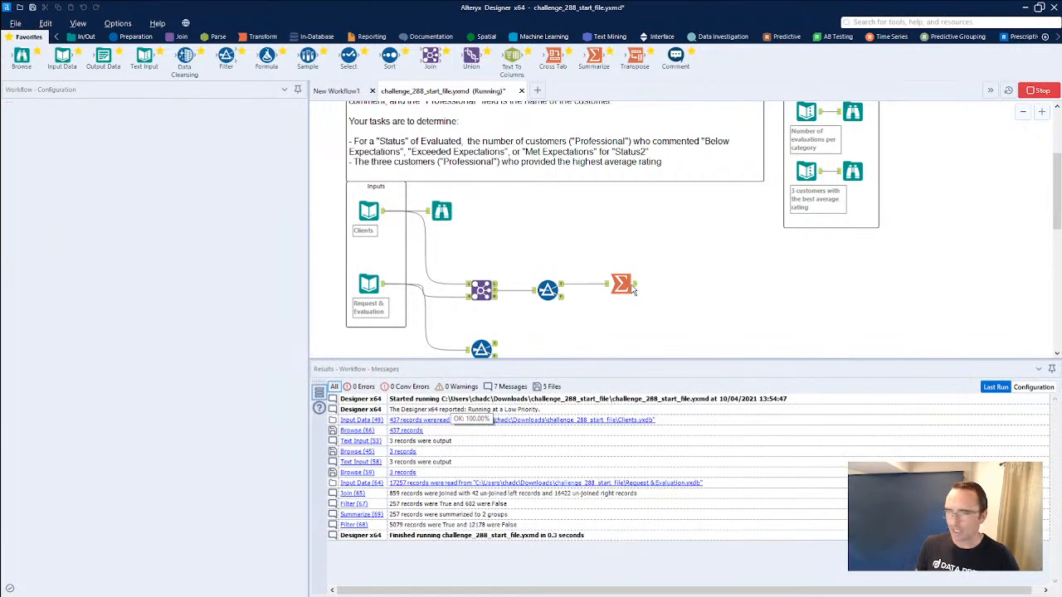
pyautogui.click(634, 287)
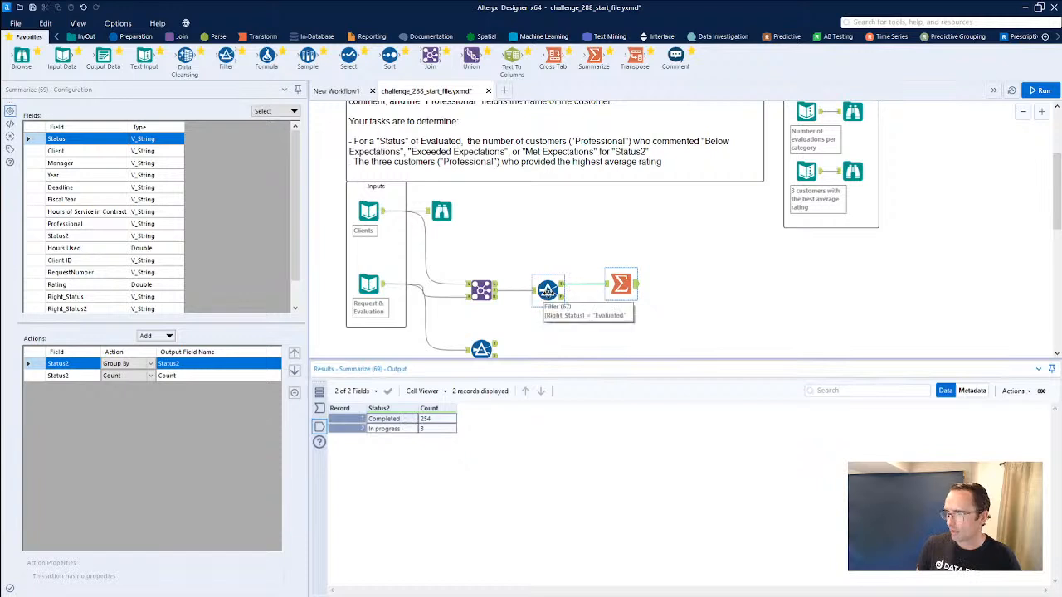
# Remove the Status2 Group By and Count actions from the Summarize tool.
pyautogui.click(80, 364)
pyautogui.click(80, 376)
pyautogui.click(80, 364)
pyautogui.click(292, 396)
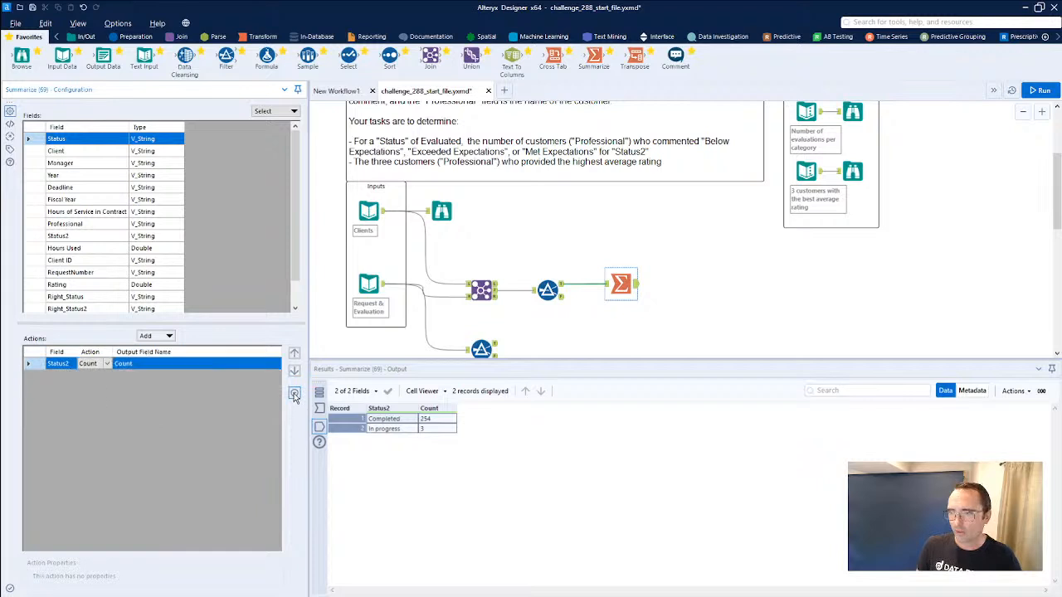
# Group the Summarize tool by Right_Status2, add a Count of Right_Status2 and rerun the workflow.
pyautogui.click(100, 309)
pyautogui.click(145, 335)
pyautogui.click(174, 349)
pyautogui.click(153, 336)
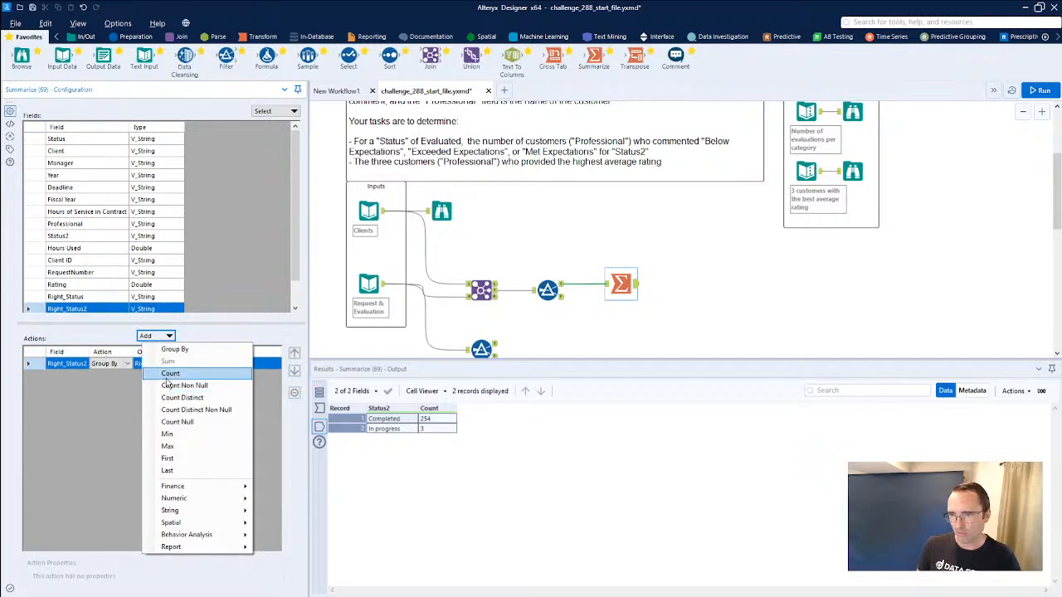
pyautogui.click(169, 374)
pyautogui.hotkey('ctrl', 'r')
# Compare the Summarize results and field names with the expected evaluations-per-category output and its source table.
pyautogui.click(627, 286)
pyautogui.click(851, 116)
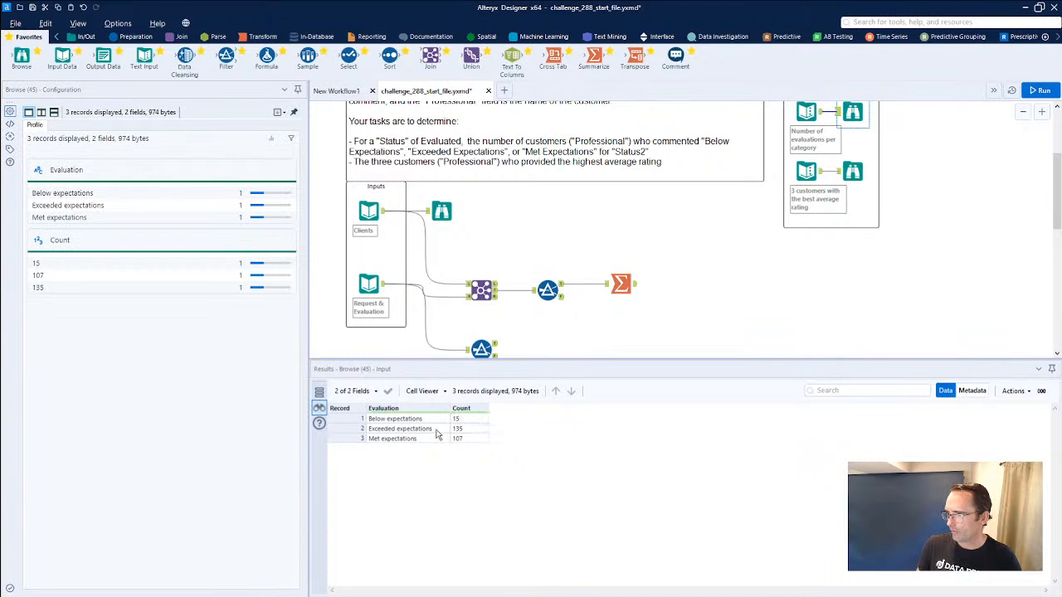
pyautogui.click(621, 285)
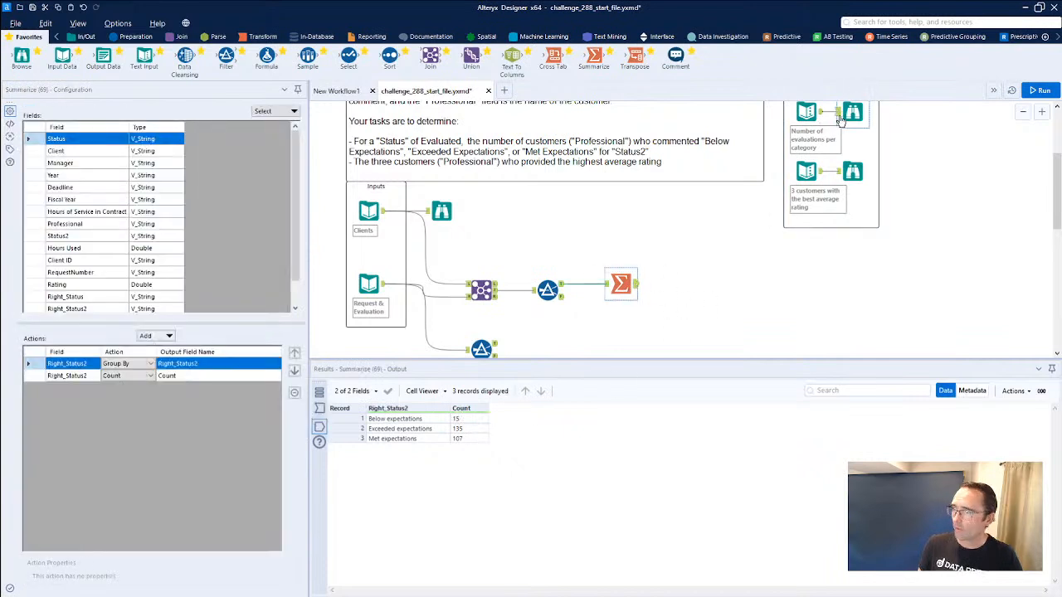
pyautogui.click(806, 114)
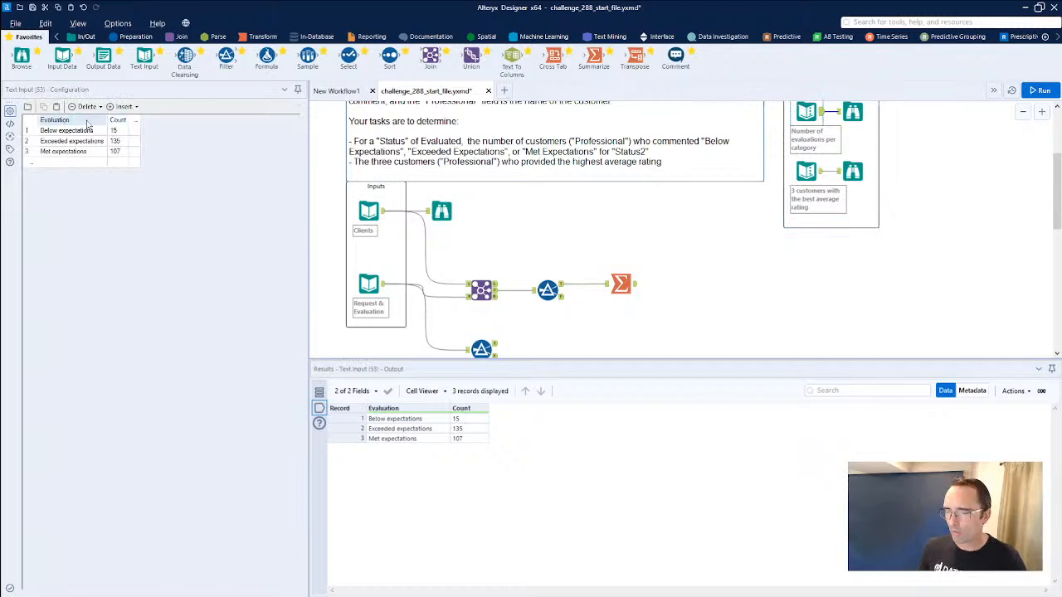
# Rename the Summarize tool's Group By output field to Evaluation and rerun the workflow.
pyautogui.click(621, 287)
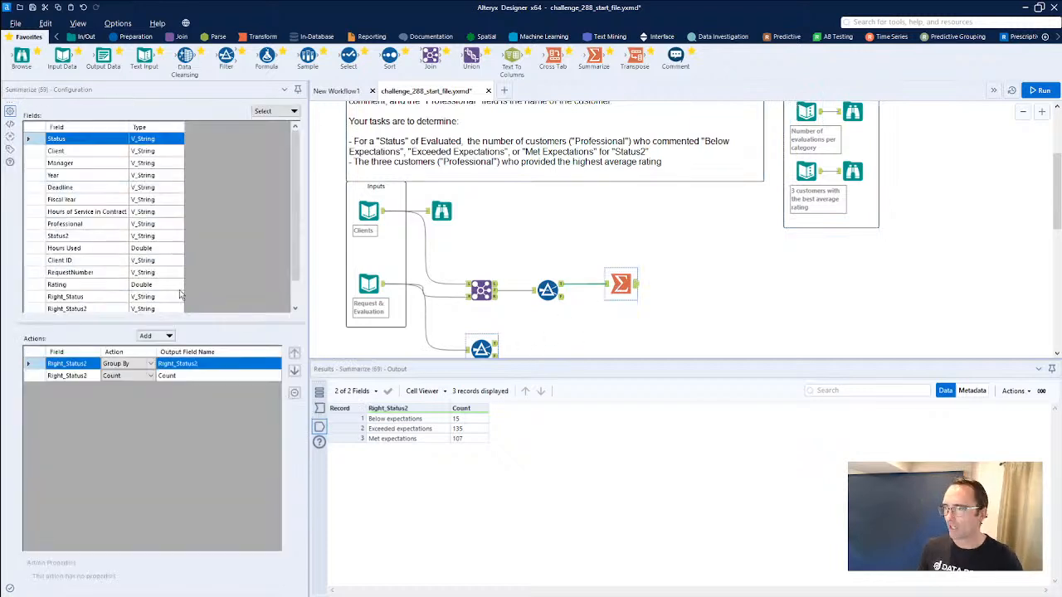
pyautogui.write('Evaluation')
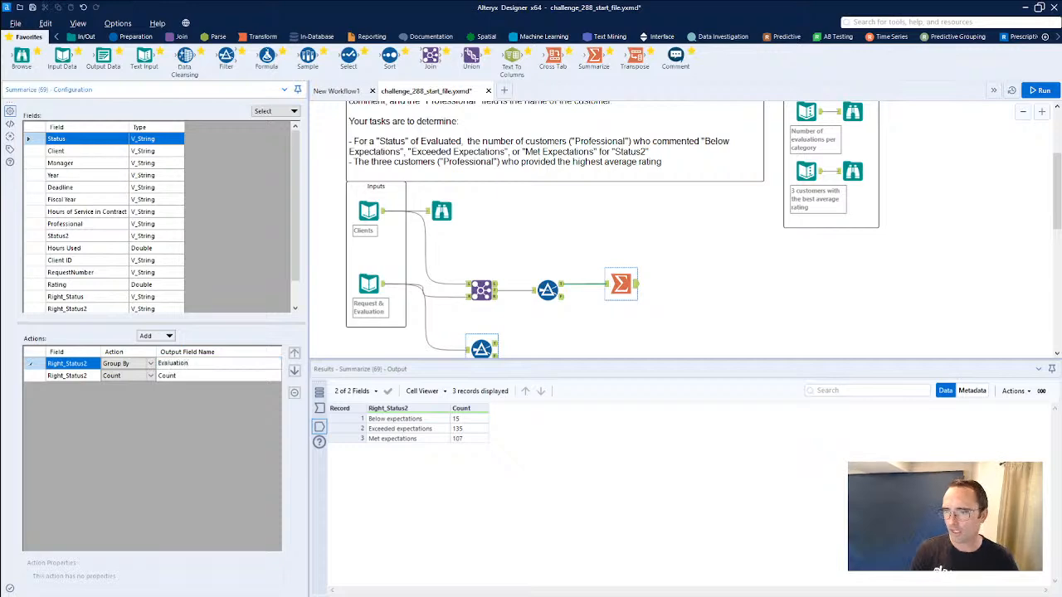
pyautogui.hotkey('ctrl', 'r')
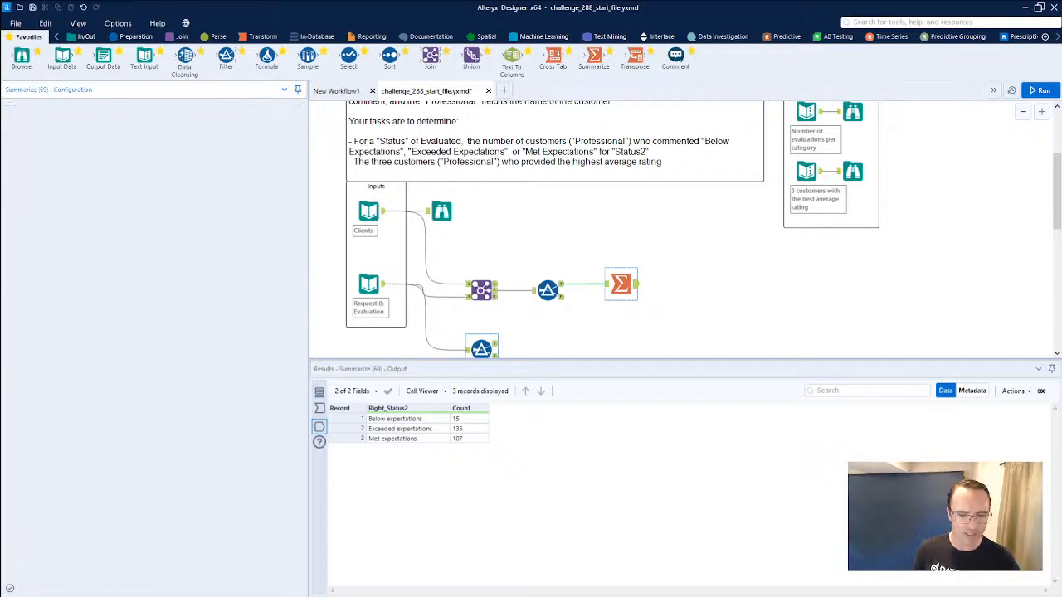
# Move the Join, Filter and Summarize tools together higher on the canvas, beside the input tools.
pyautogui.moveTo(676, 298); pyautogui.dragTo(442, 259)
pyautogui.moveTo(618, 288); pyautogui.dragTo(618, 243)
pyautogui.click(618, 240)
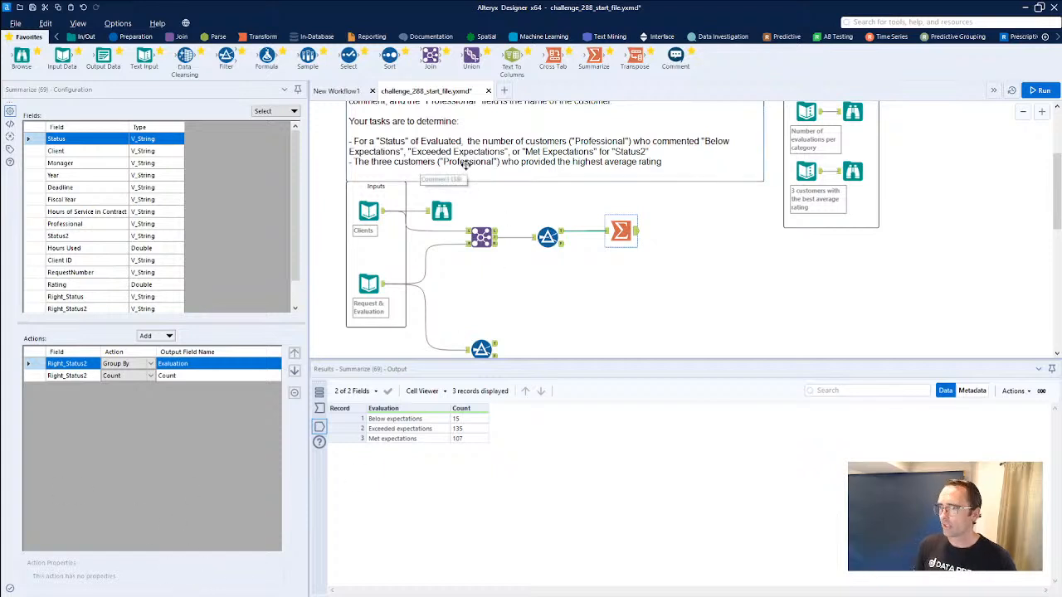
# Compare the expected best-average-rating output with the Filter and Join data, checking which records hold the Professional field.
pyautogui.click(561, 236)
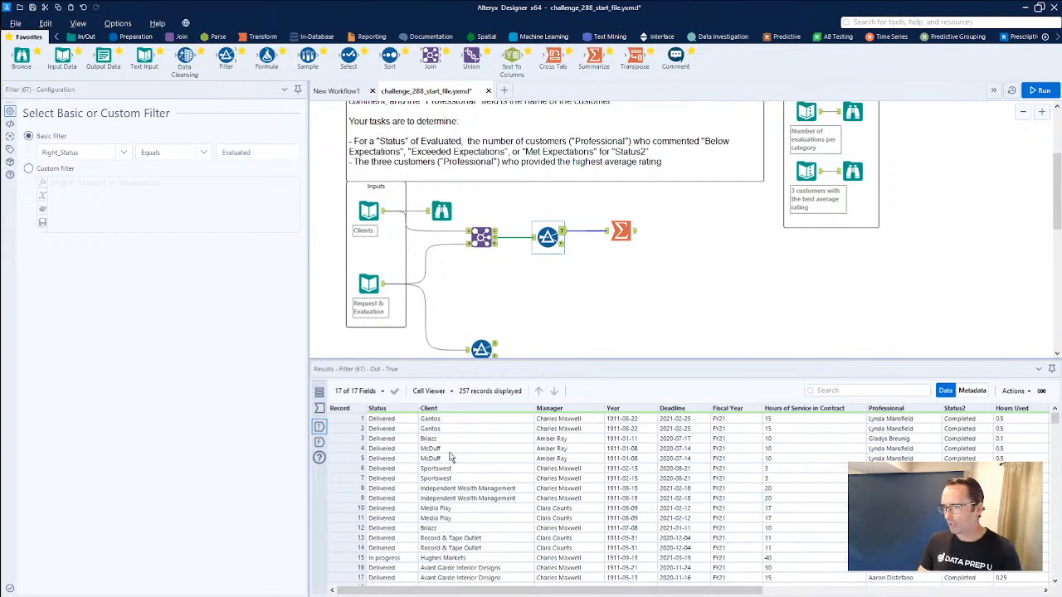
pyautogui.click(457, 419)
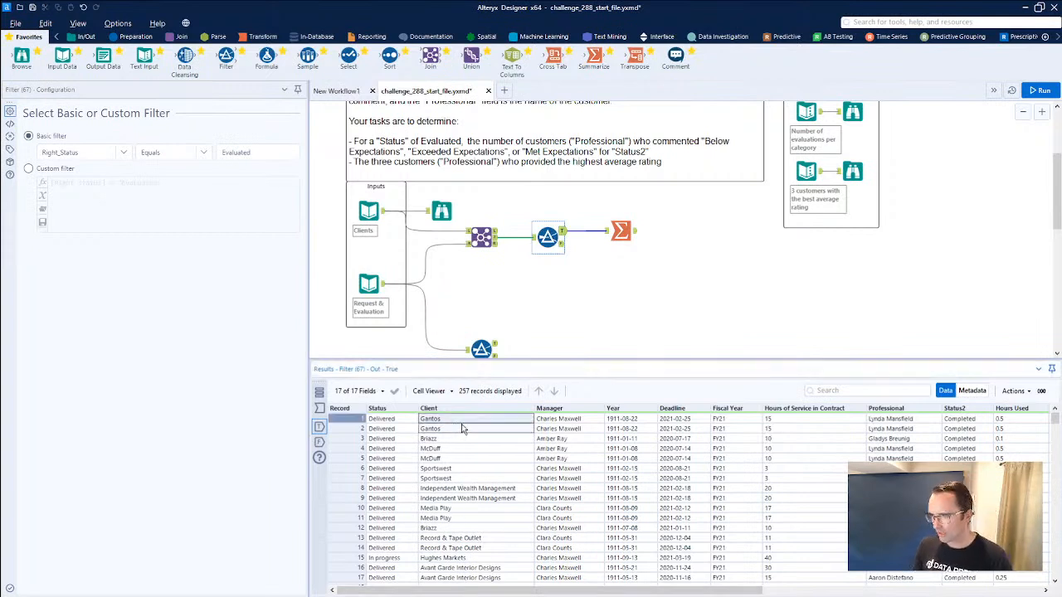
pyautogui.click(853, 172)
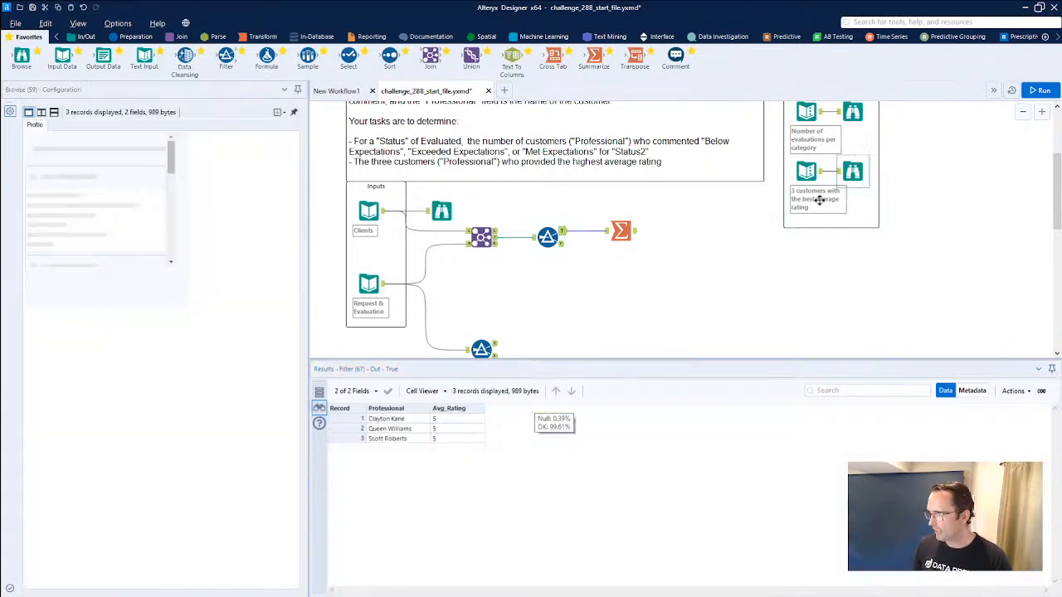
pyautogui.moveTo(387, 419); pyautogui.dragTo(399, 438)
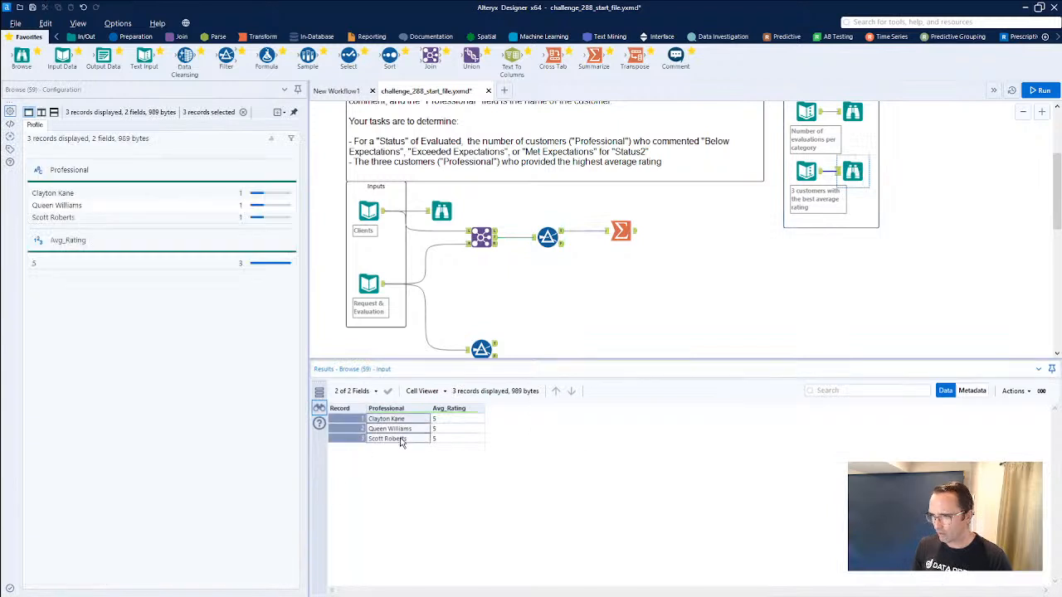
pyautogui.click(539, 243)
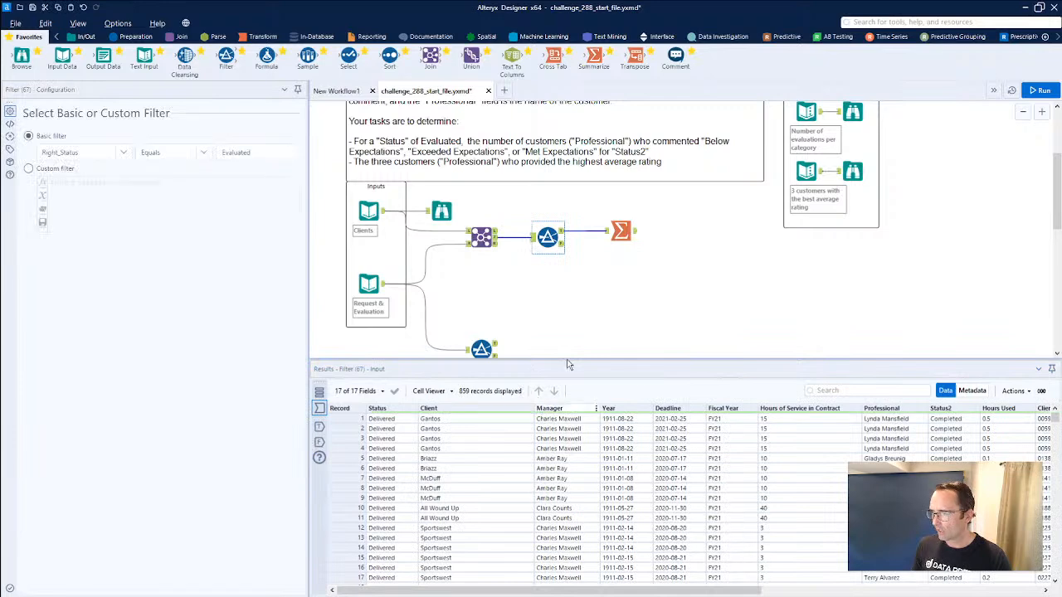
pyautogui.click(497, 242)
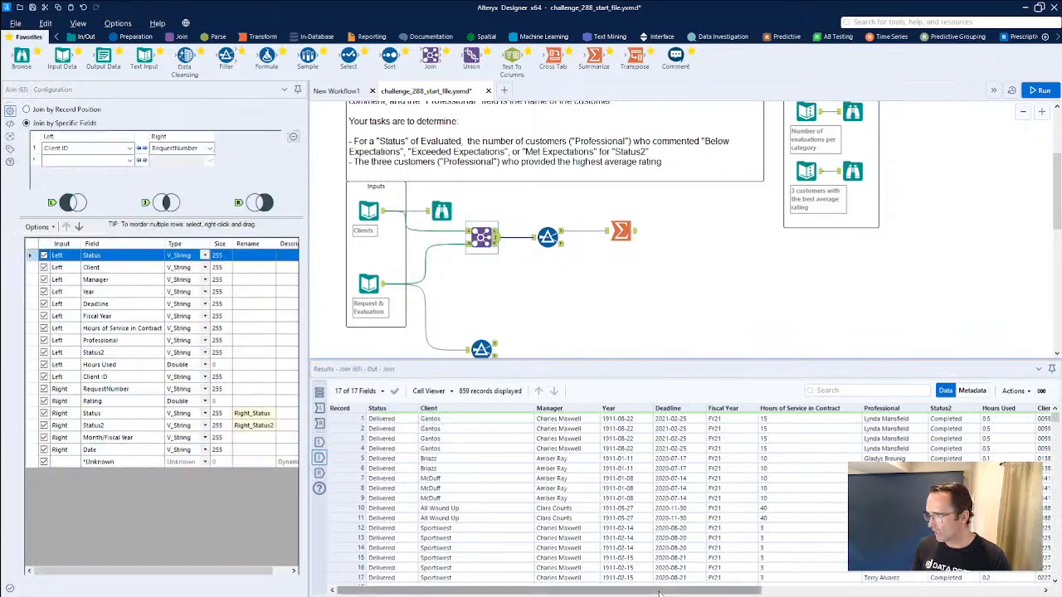
pyautogui.moveTo(881, 420); pyautogui.dragTo(881, 518)
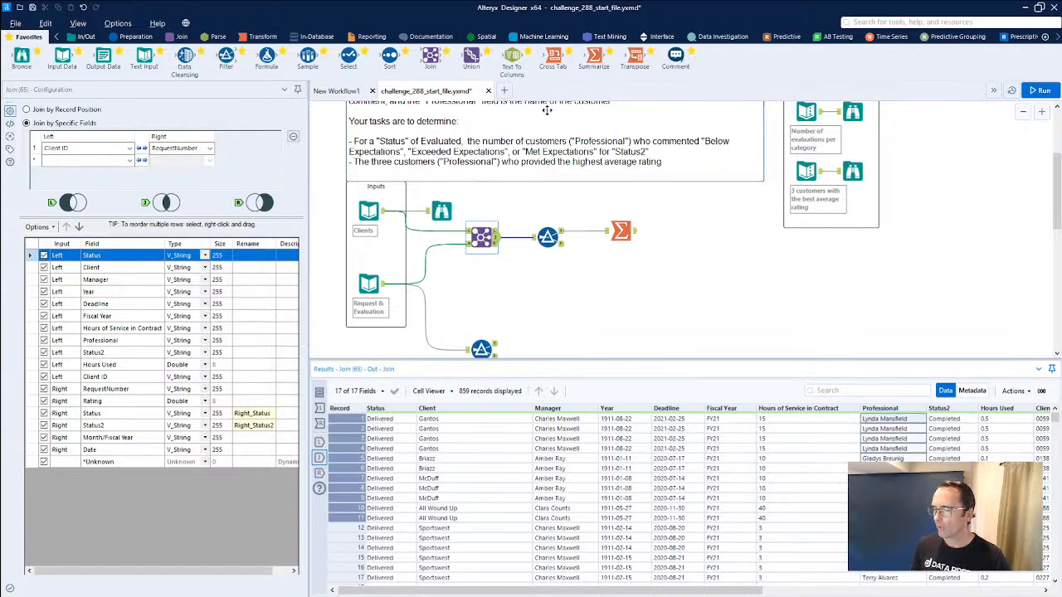
# Connect a new Summarize tool to the Join's matched output, group by Professional with a Count of Professional, and run the workflow.
pyautogui.moveTo(593, 59); pyautogui.dragTo(547, 304)
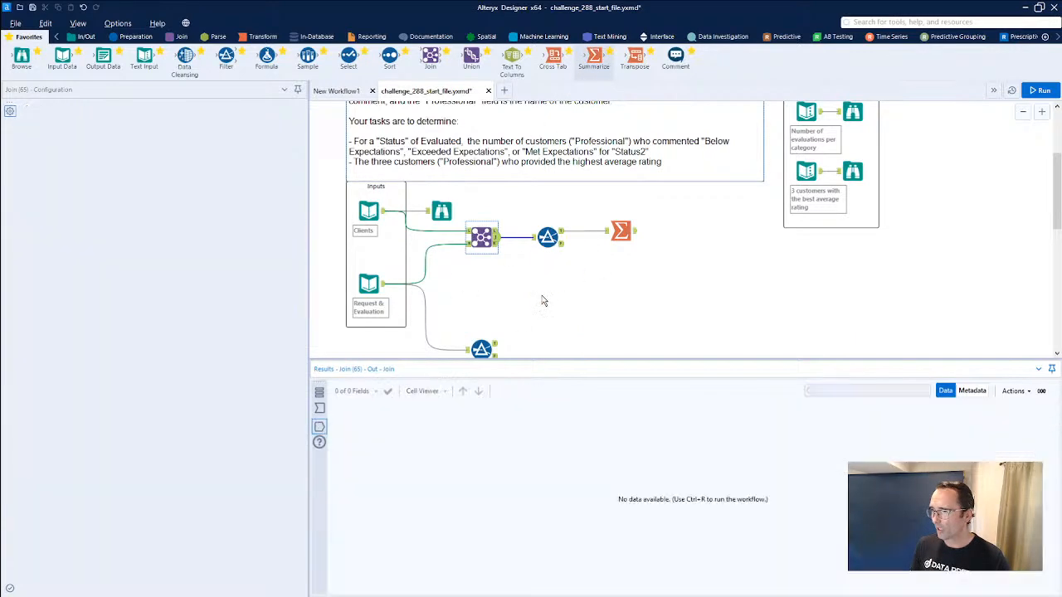
pyautogui.moveTo(498, 239); pyautogui.dragTo(533, 303)
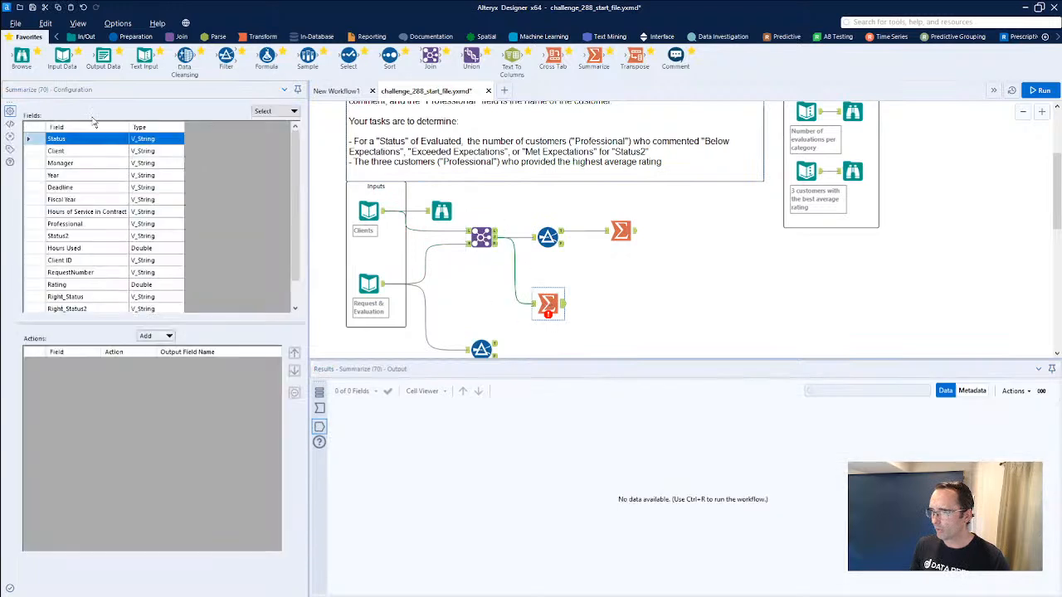
pyautogui.click(80, 224)
pyautogui.click(169, 336)
pyautogui.click(174, 349)
pyautogui.click(168, 336)
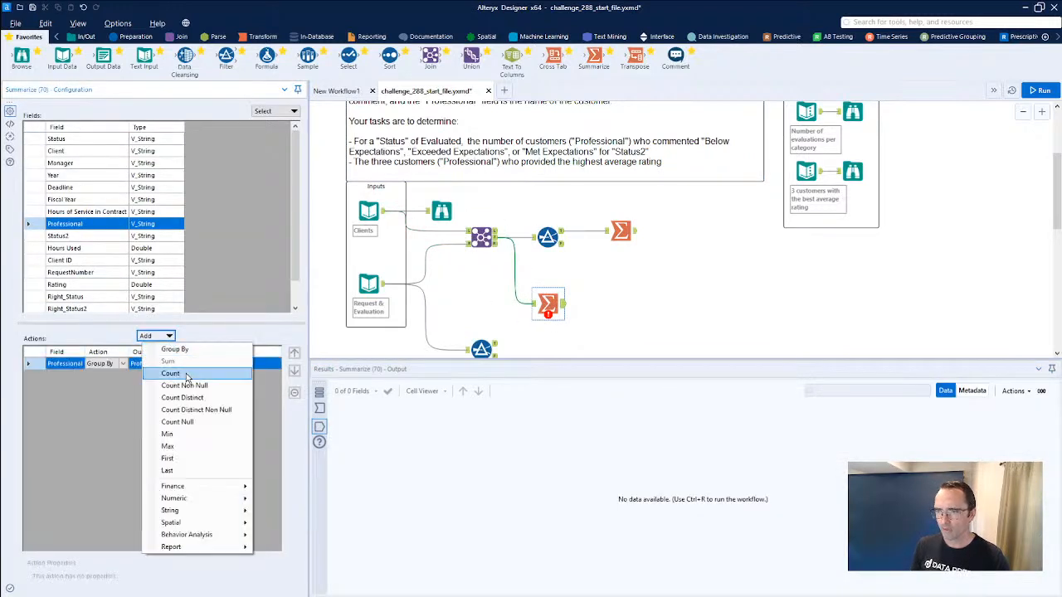
pyautogui.click(182, 375)
pyautogui.hotkey('ctrl', 'r')
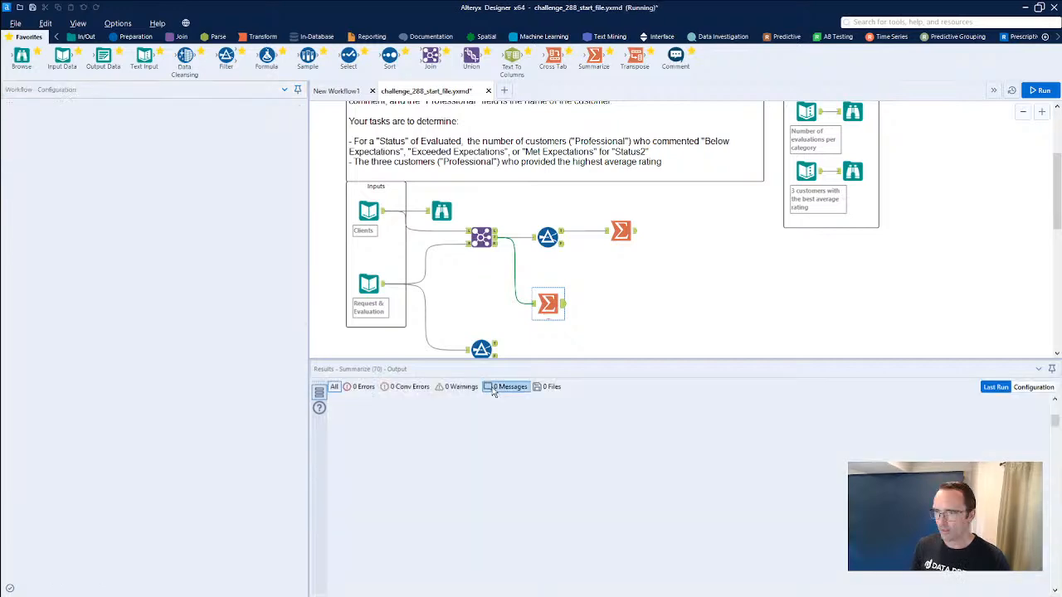
# Examine the per-Professional Summarize results and the action types available for its Count entry.
pyautogui.click(562, 305)
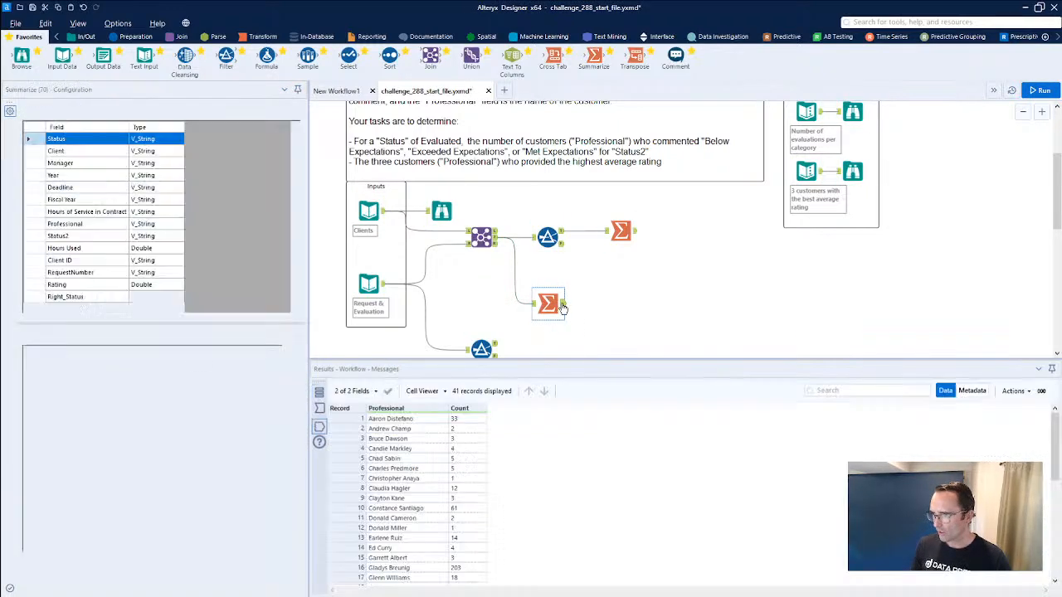
pyautogui.keyDown('shift'); pyautogui.click(471, 521); pyautogui.keyUp('shift')
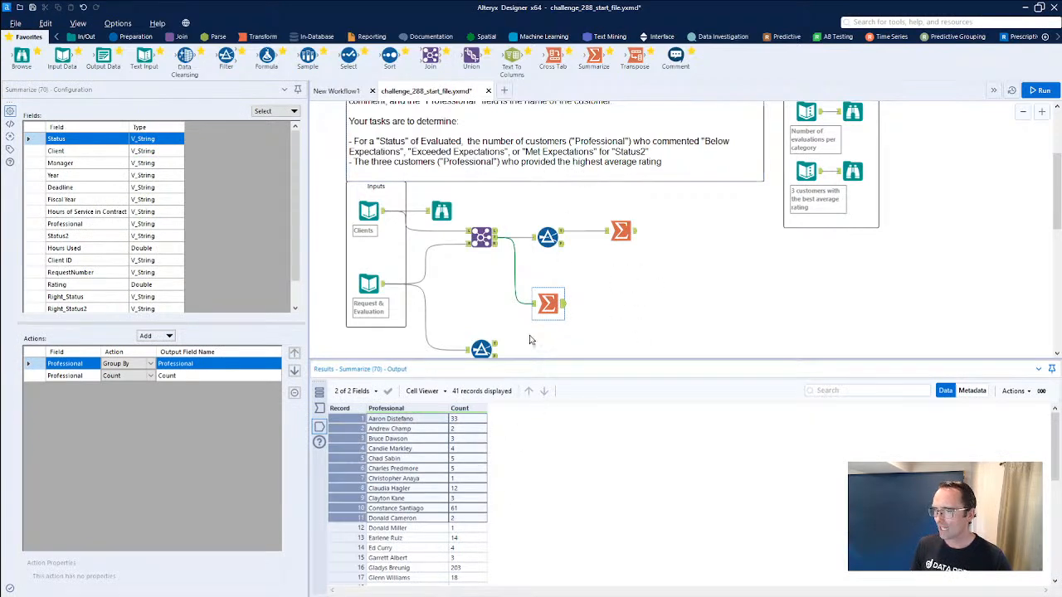
pyautogui.click(122, 378)
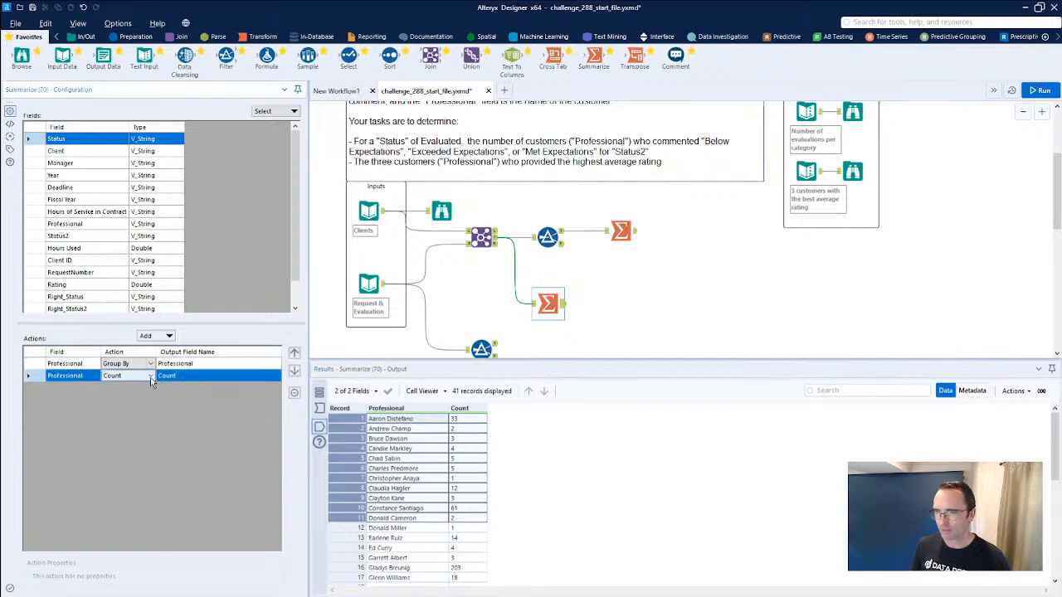
pyautogui.click(150, 378)
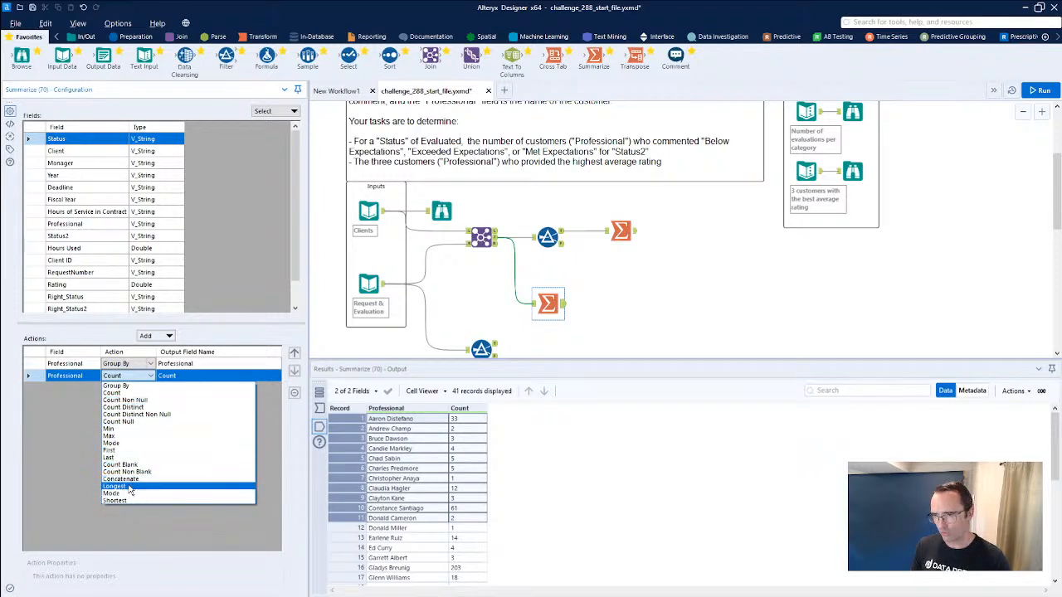
pyautogui.click(73, 227)
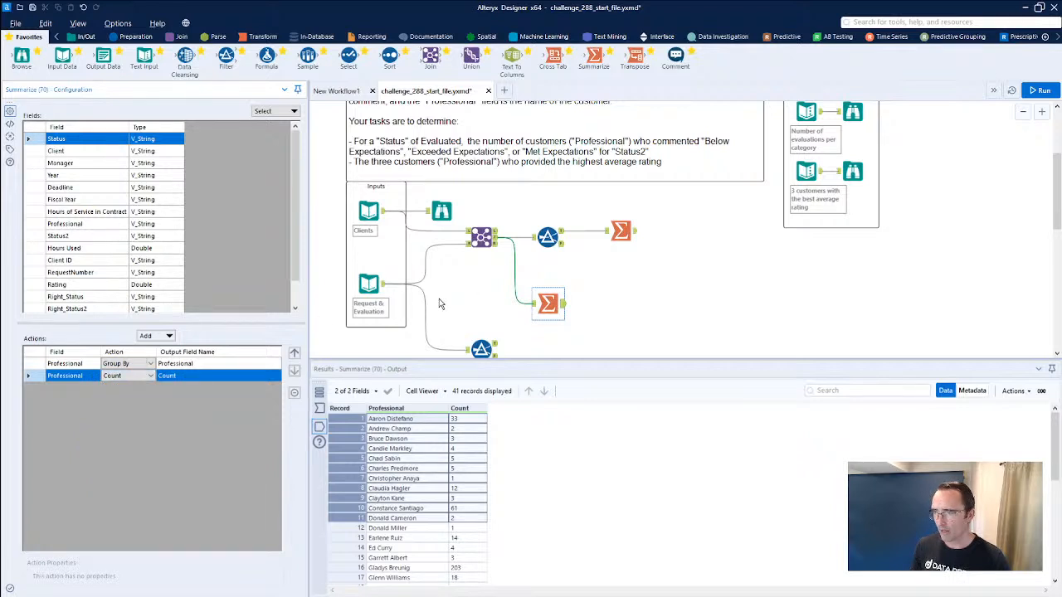
pyautogui.click(123, 381)
pyautogui.click(151, 376)
pyautogui.click(152, 378)
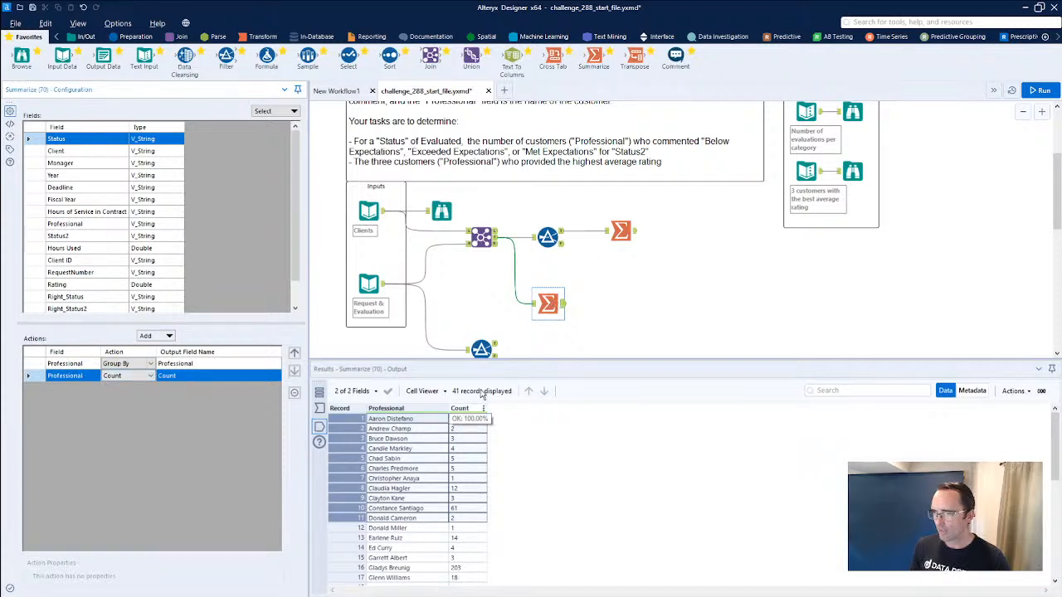
# Try chaining a second Summarize tool after the one grouped by Professional, considering its Professional and Count fields.
pyautogui.moveTo(593, 56); pyautogui.dragTo(605, 306)
pyautogui.click(57, 151)
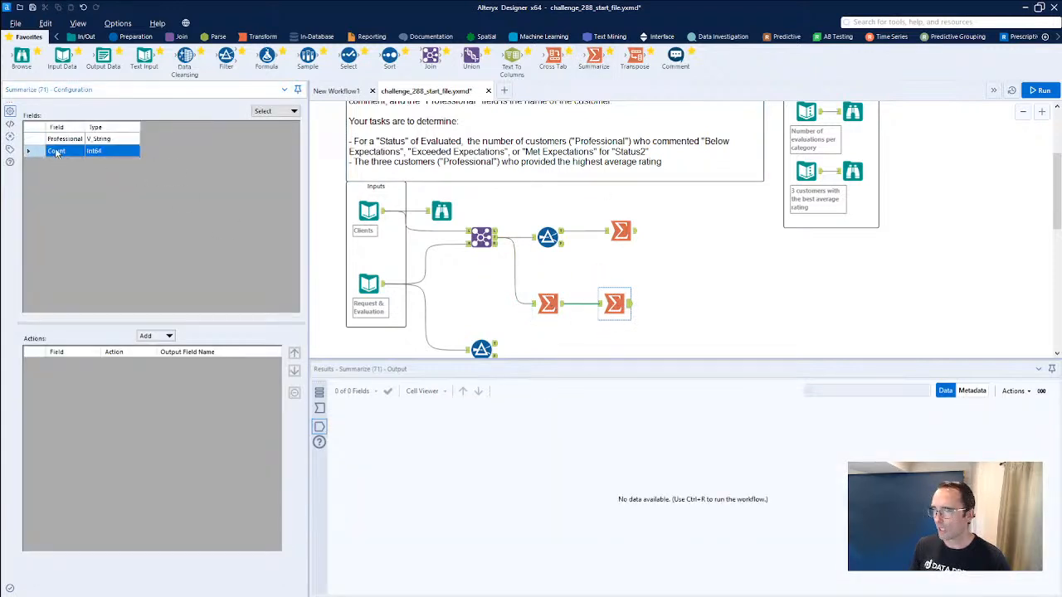
pyautogui.click(64, 140)
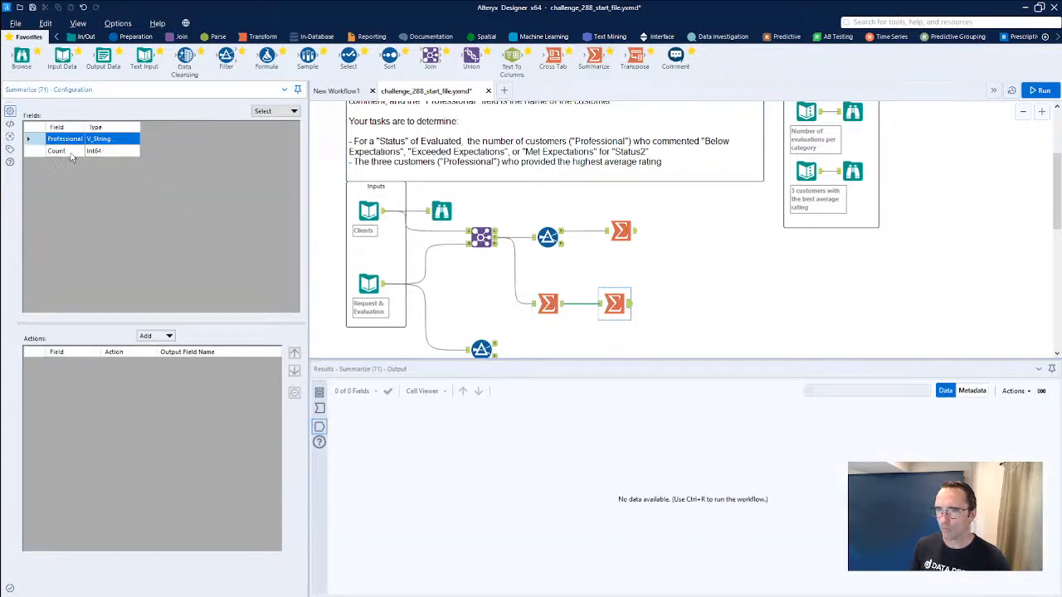
pyautogui.click(58, 151)
pyautogui.click(74, 140)
# Examine the Rating and Right_Status values in the joined data entering the Professional Summarize tool.
pyautogui.click(545, 303)
pyautogui.click(532, 307)
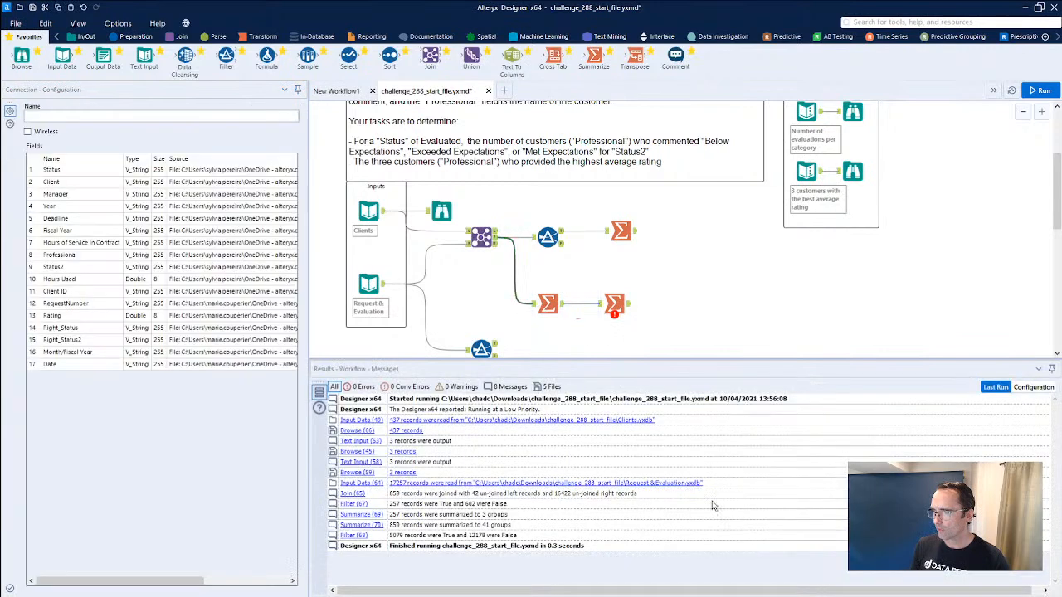
pyautogui.click(533, 305)
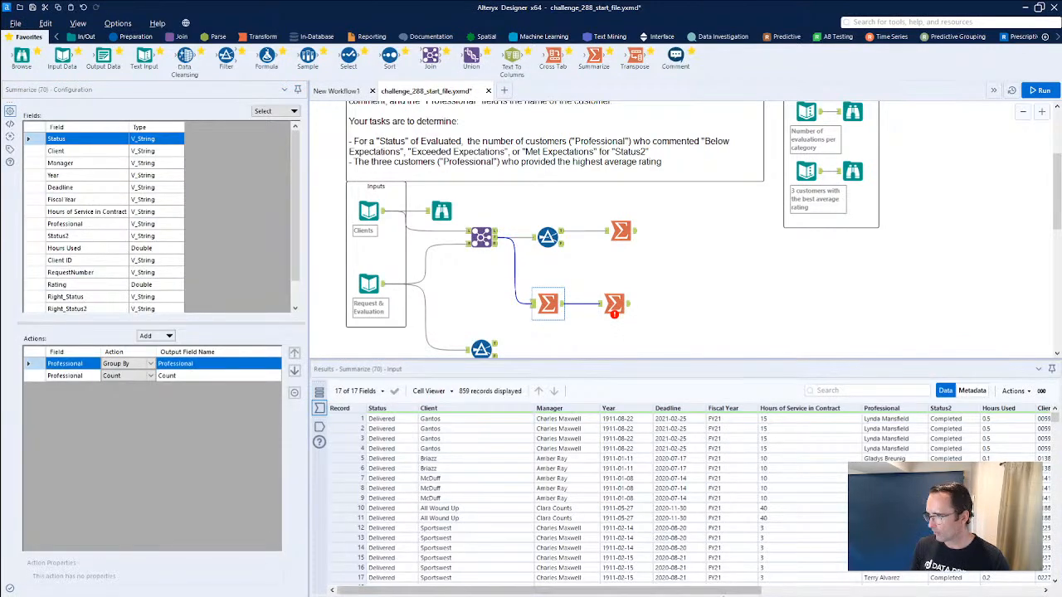
pyautogui.moveTo(719, 591); pyautogui.dragTo(1008, 594)
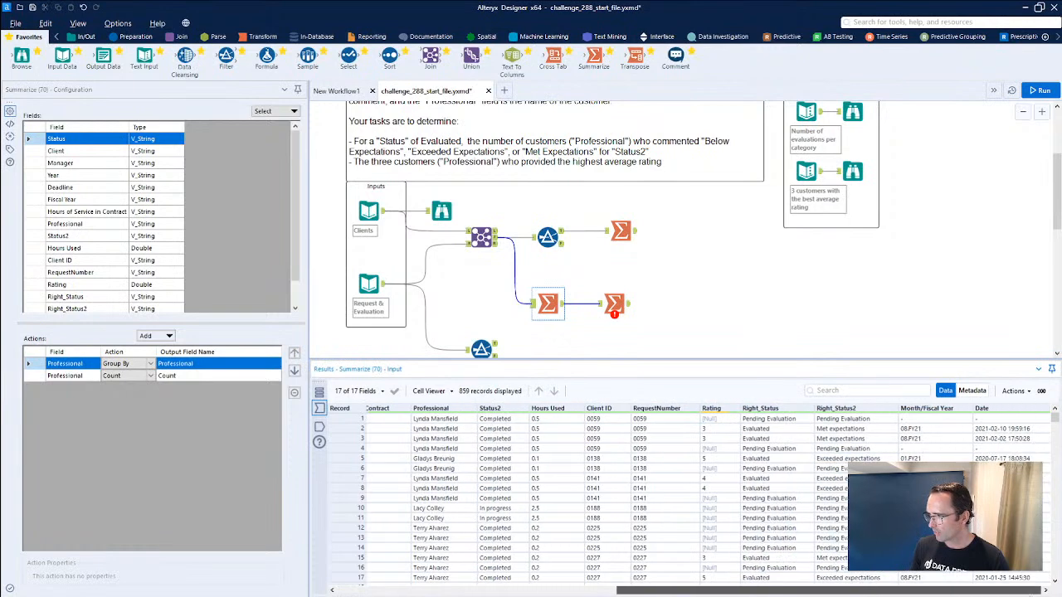
pyautogui.moveTo(727, 421); pyautogui.dragTo(747, 498)
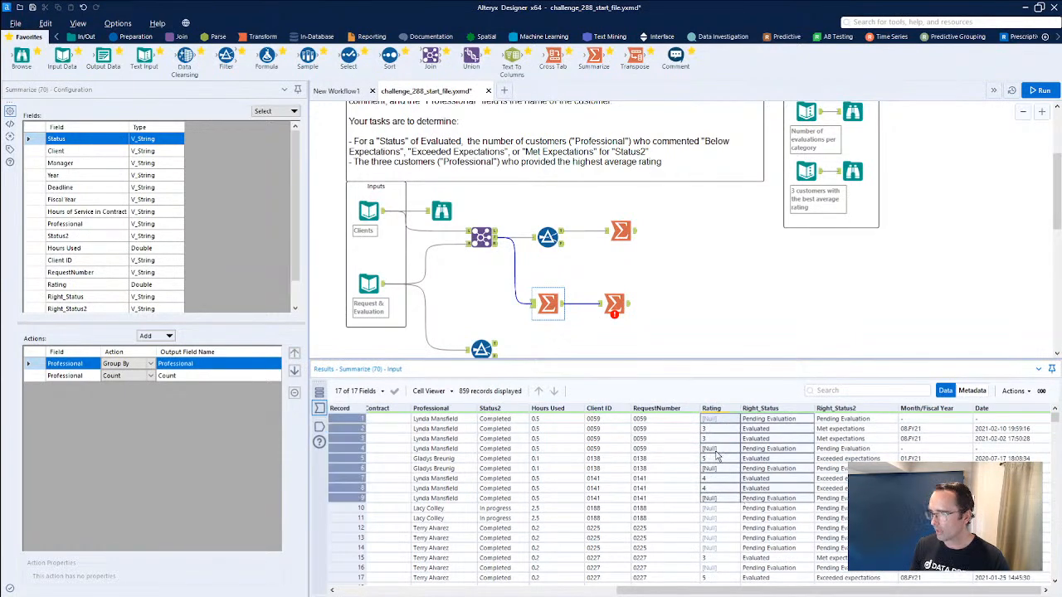
pyautogui.click(723, 448)
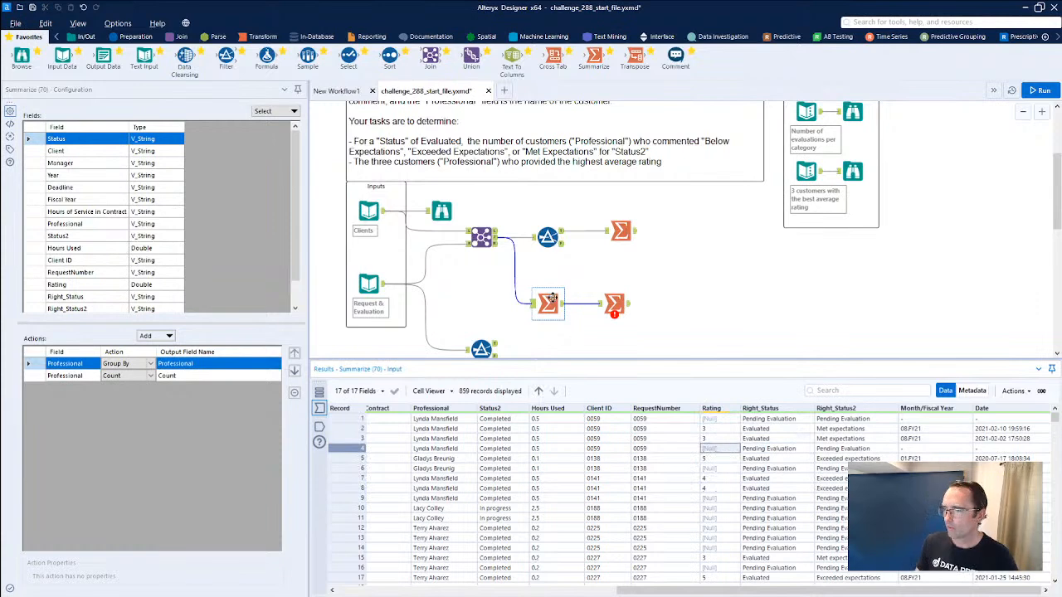
# Delete the second Summarize tool and replace the Count action in the remaining Professional Summarize with an Average of Rating.
pyautogui.click(614, 305)
pyautogui.press('Delete')
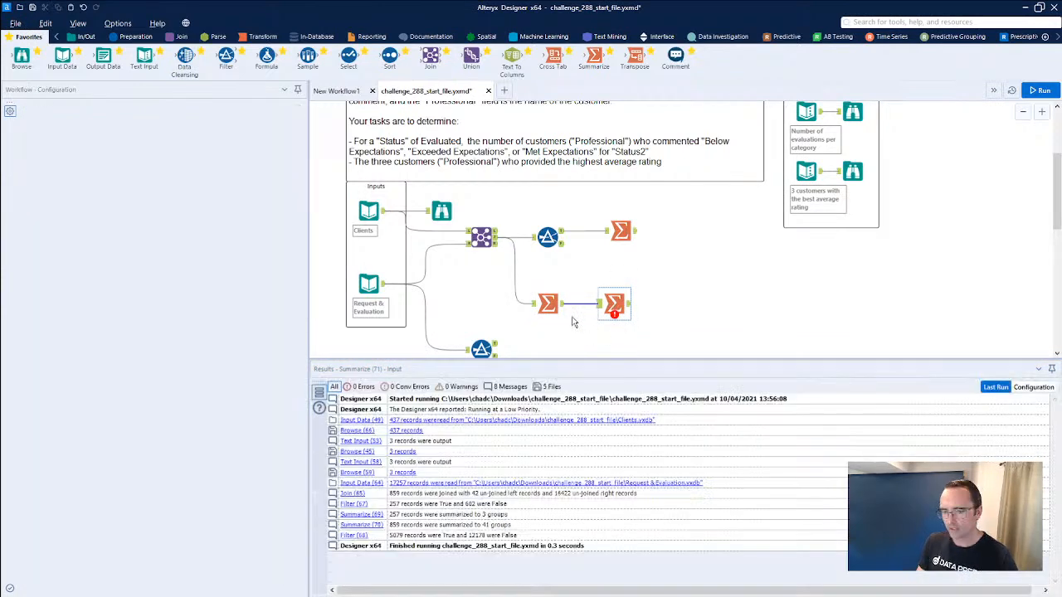
pyautogui.click(549, 305)
pyautogui.click(70, 286)
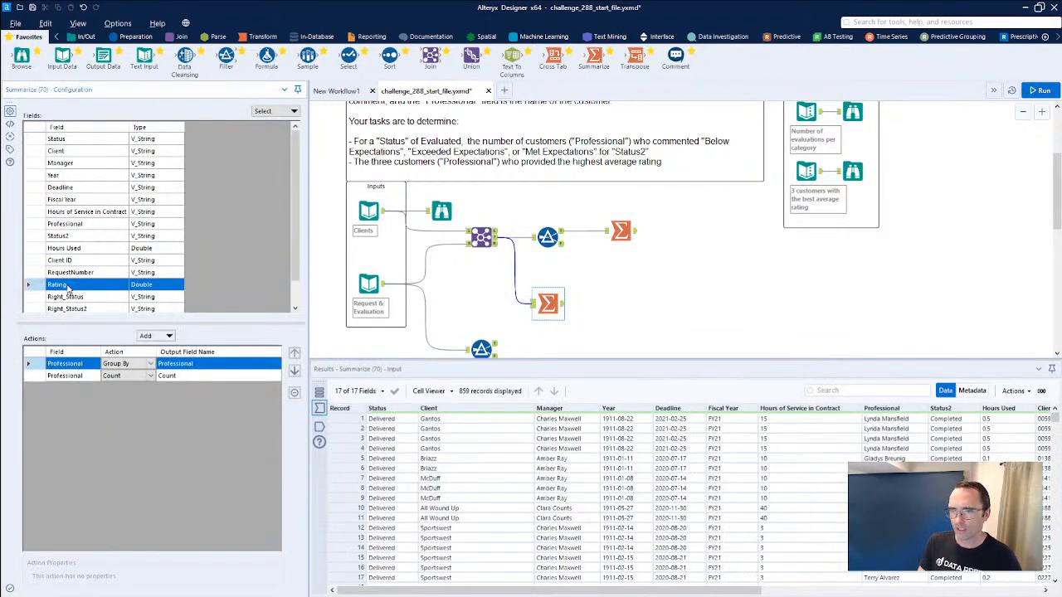
pyautogui.click(157, 336)
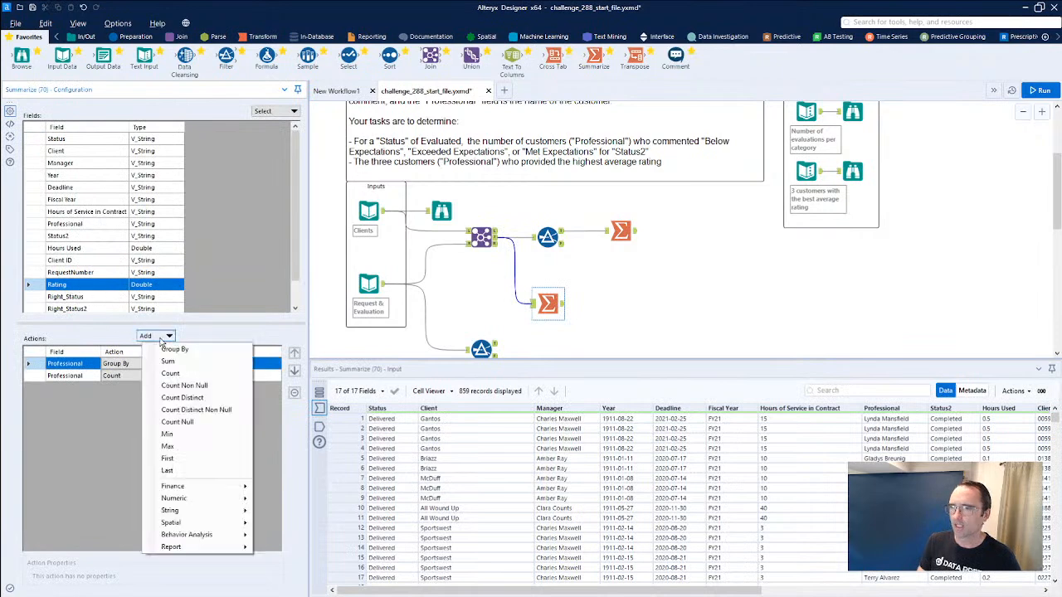
pyautogui.moveTo(178, 498)
pyautogui.click(290, 457)
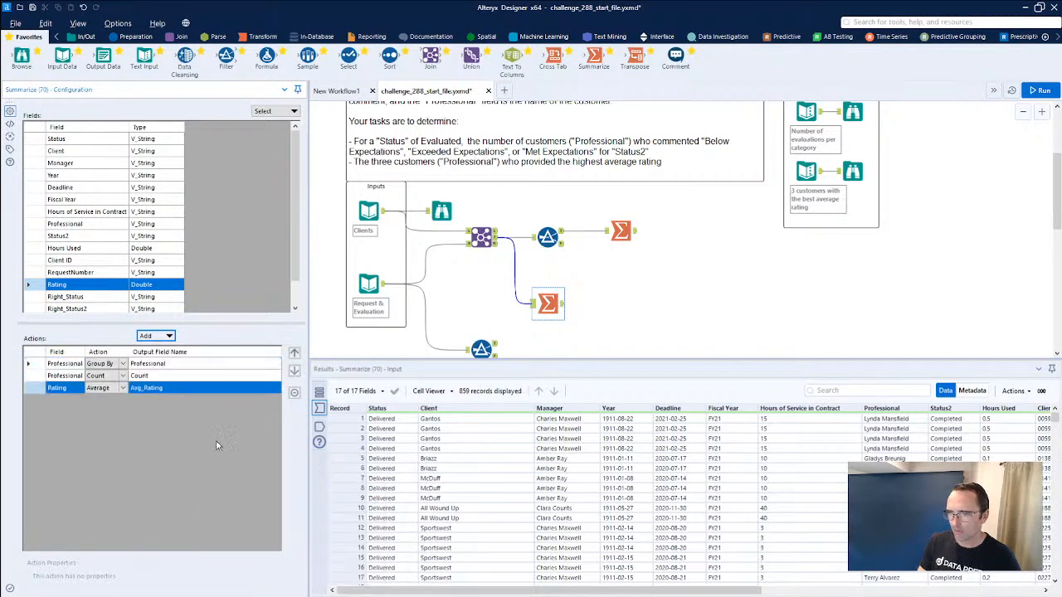
pyautogui.click(74, 377)
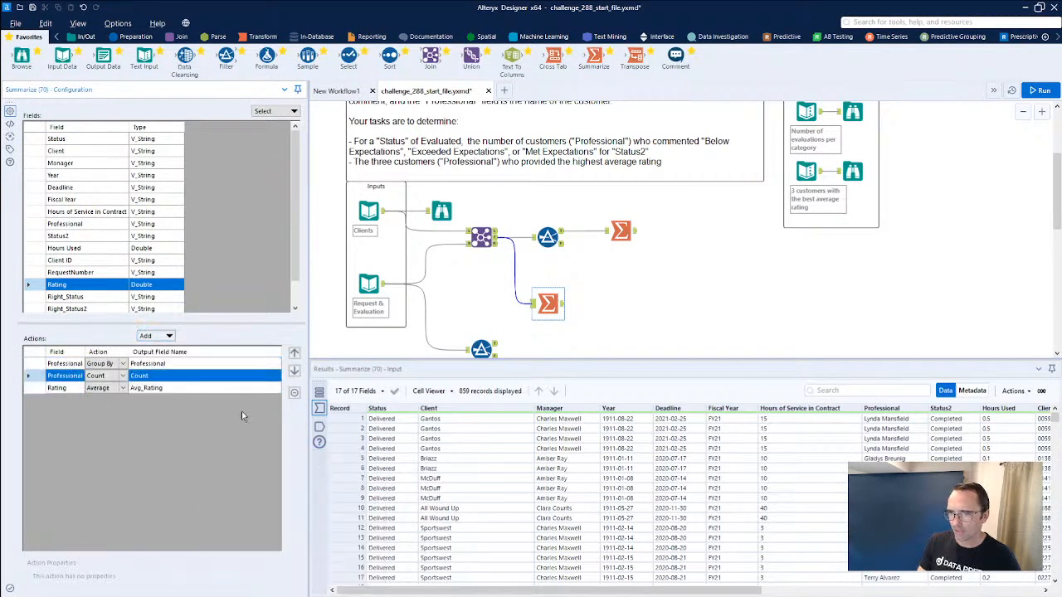
pyautogui.click(294, 394)
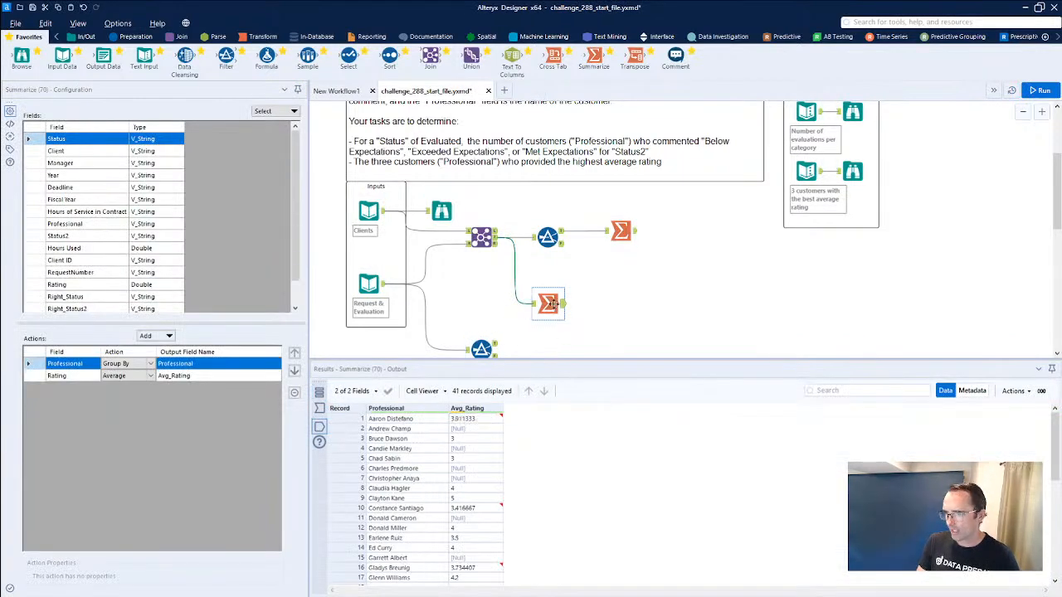
# Sort the Summarize results by Avg_Rating in descending order and apply the data manipulation as a Sort tool.
pyautogui.click(500, 409)
pyautogui.moveTo(518, 465)
pyautogui.click(618, 481)
pyautogui.click(618, 515)
pyautogui.click(666, 496)
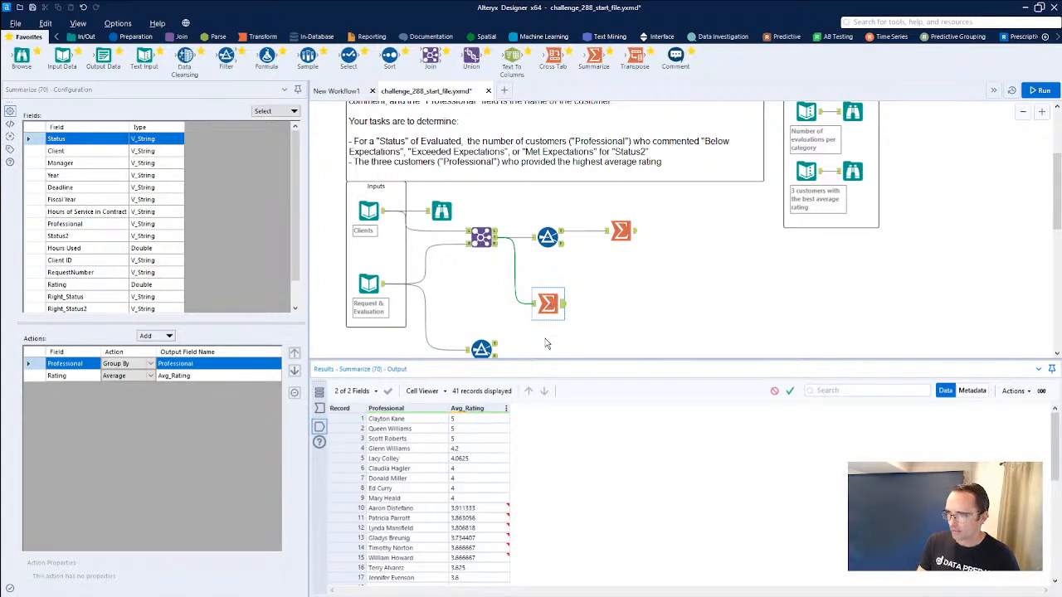
pyautogui.click(790, 391)
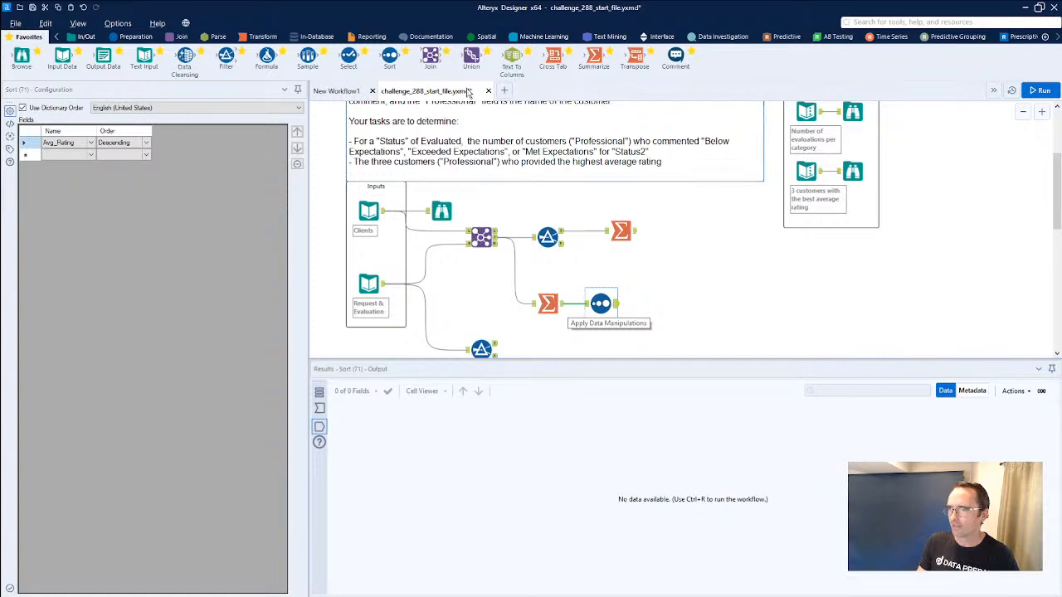
# Add a Sample tool after the Sort, set it to First N% of rows with N = 3, and run the workflow.
pyautogui.click(336, 90)
pyautogui.moveTo(307, 58); pyautogui.dragTo(665, 314)
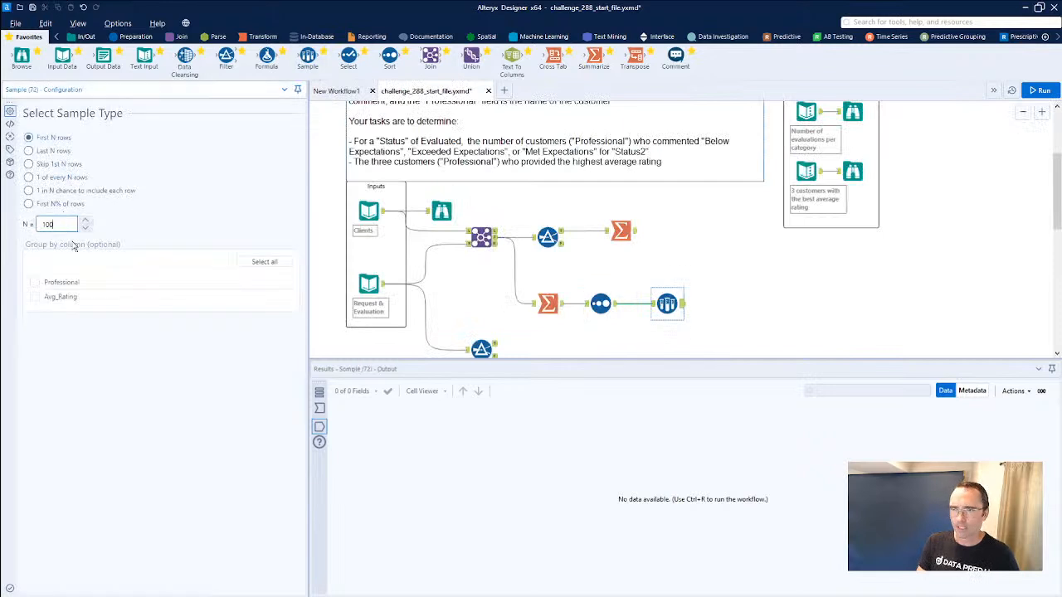
pyautogui.write('3')
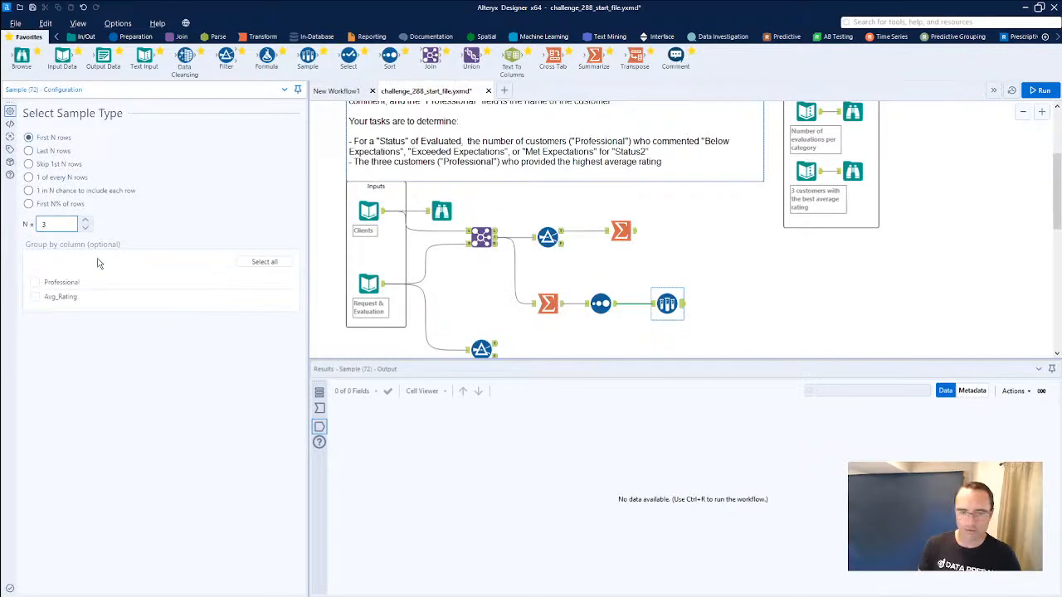
pyautogui.click(244, 204)
pyautogui.hotkey('ctrl', 'r')
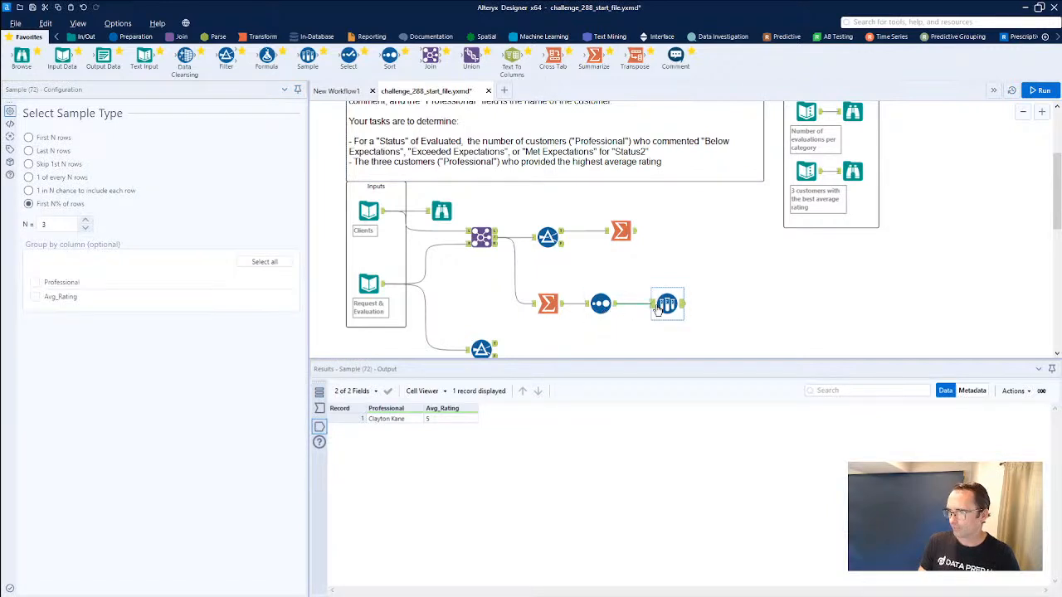
# Switch the Sample tool to First N rows, rerun the workflow, and compare its output with the expected top-three customers.
pyautogui.click(593, 314)
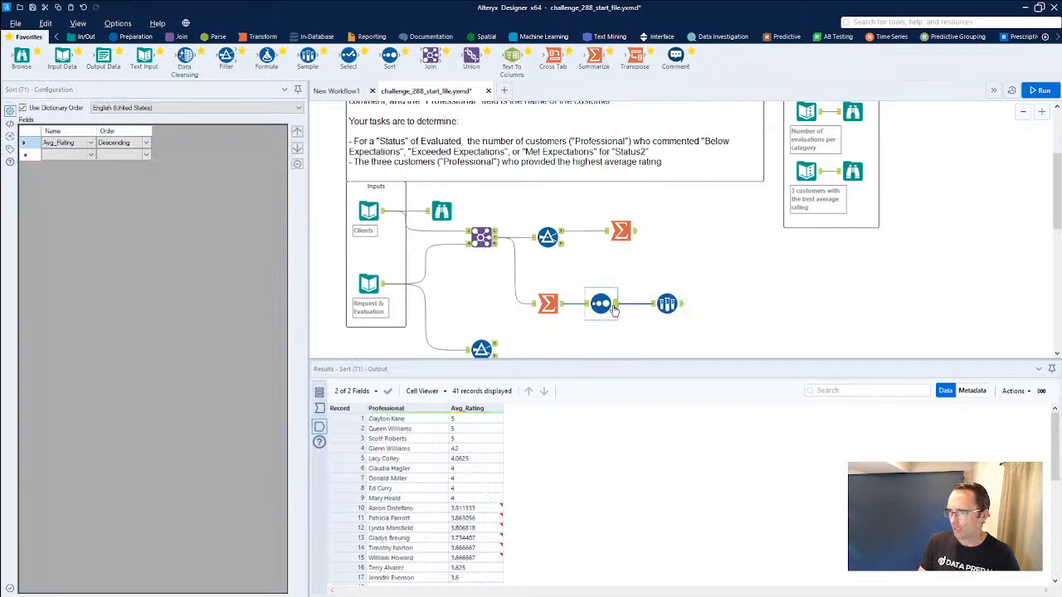
pyautogui.click(658, 310)
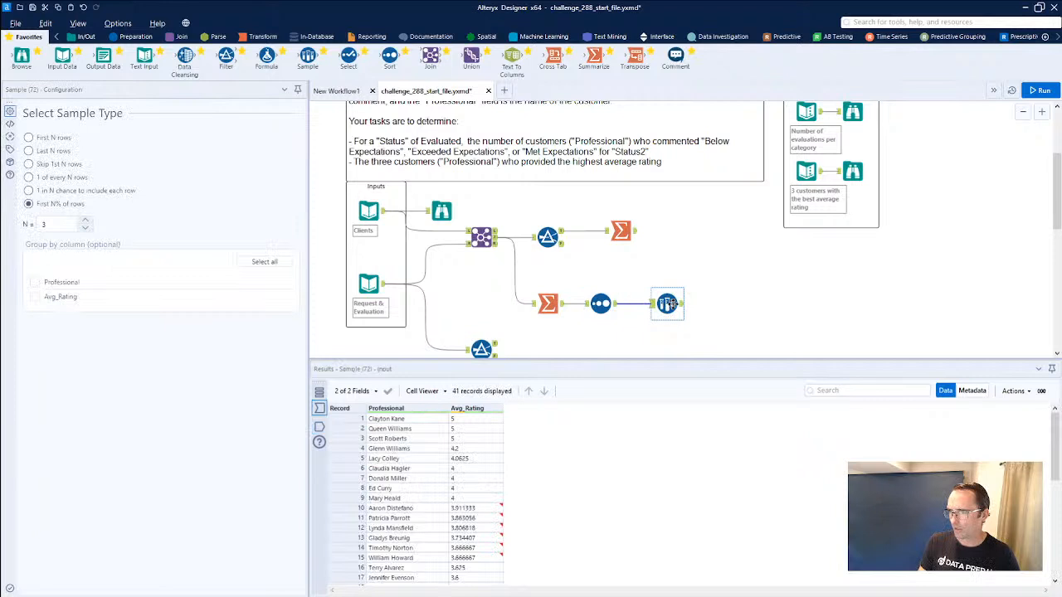
pyautogui.moveTo(667, 304); pyautogui.dragTo(614, 324)
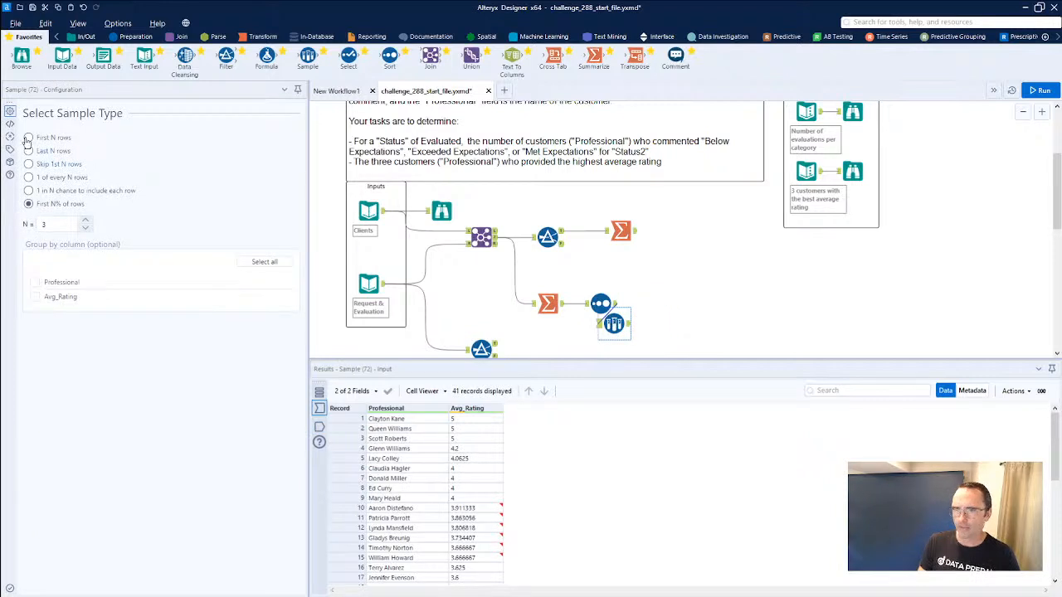
pyautogui.hotkey('ctrl', 'r')
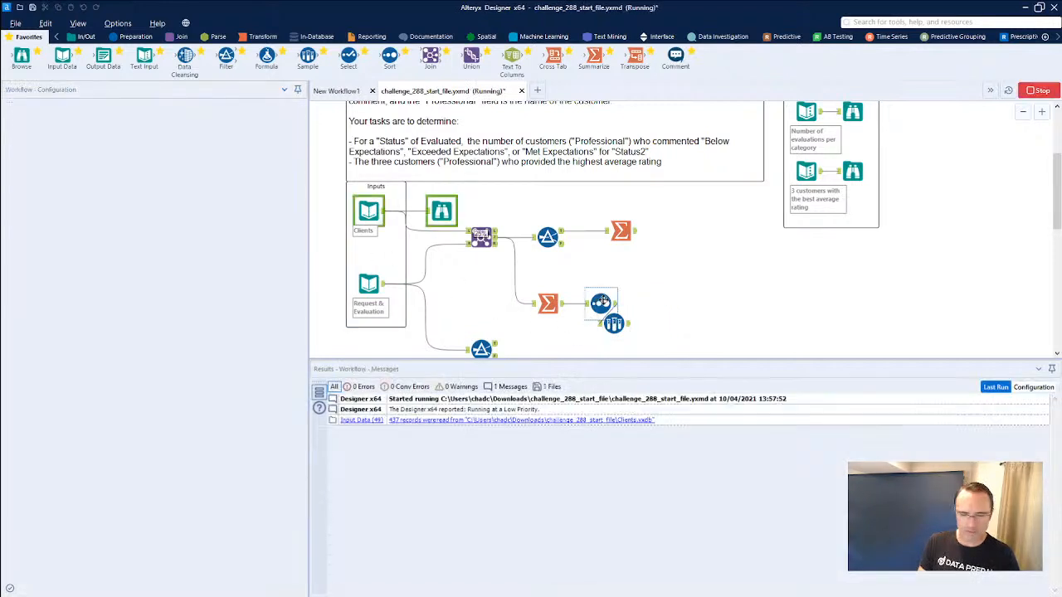
pyautogui.moveTo(621, 323); pyautogui.dragTo(654, 306)
pyautogui.click(661, 305)
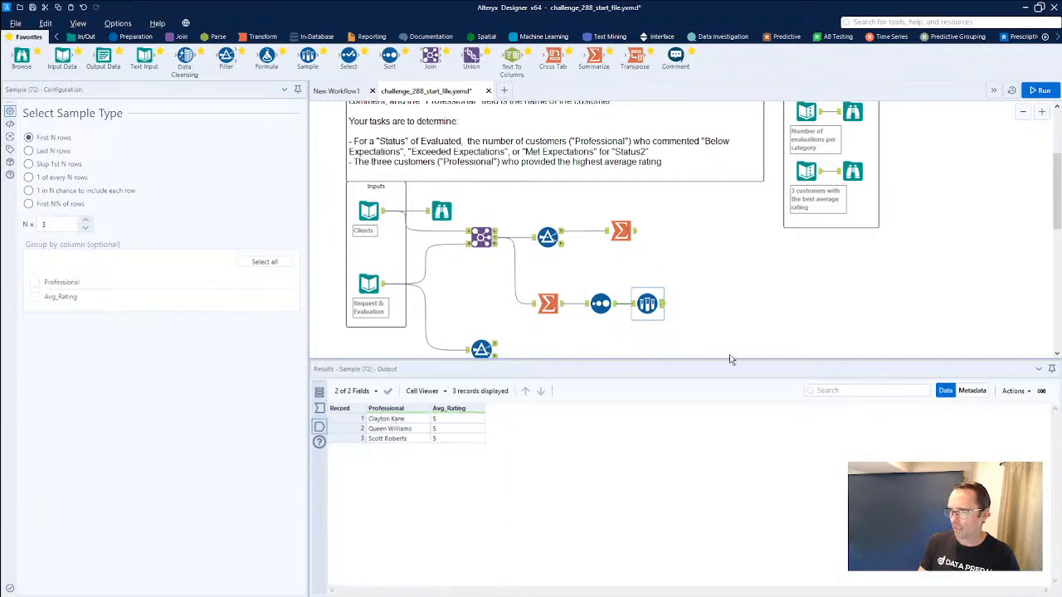
pyautogui.click(853, 171)
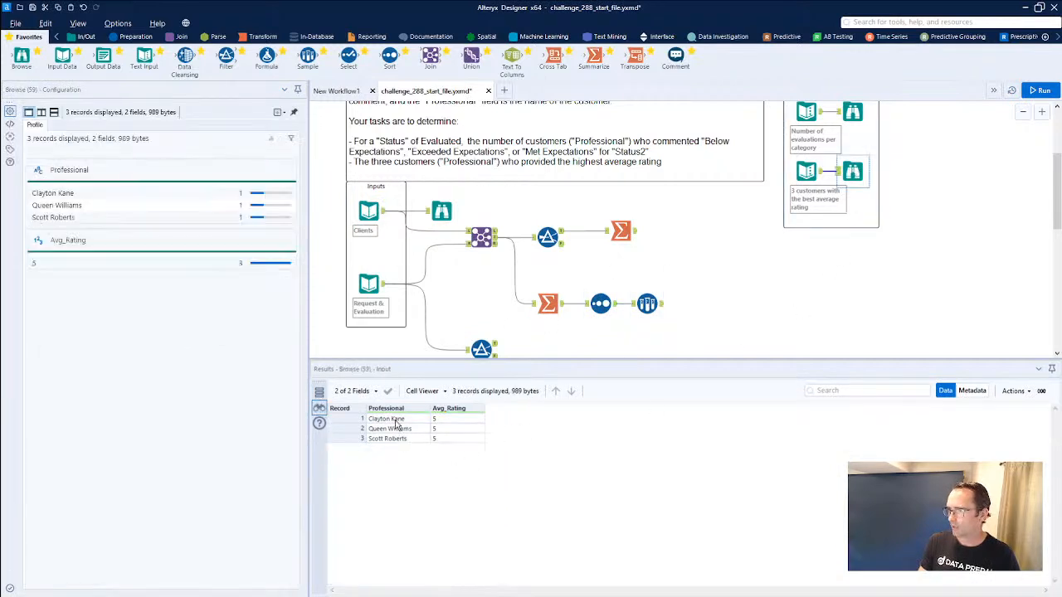
pyautogui.click(651, 300)
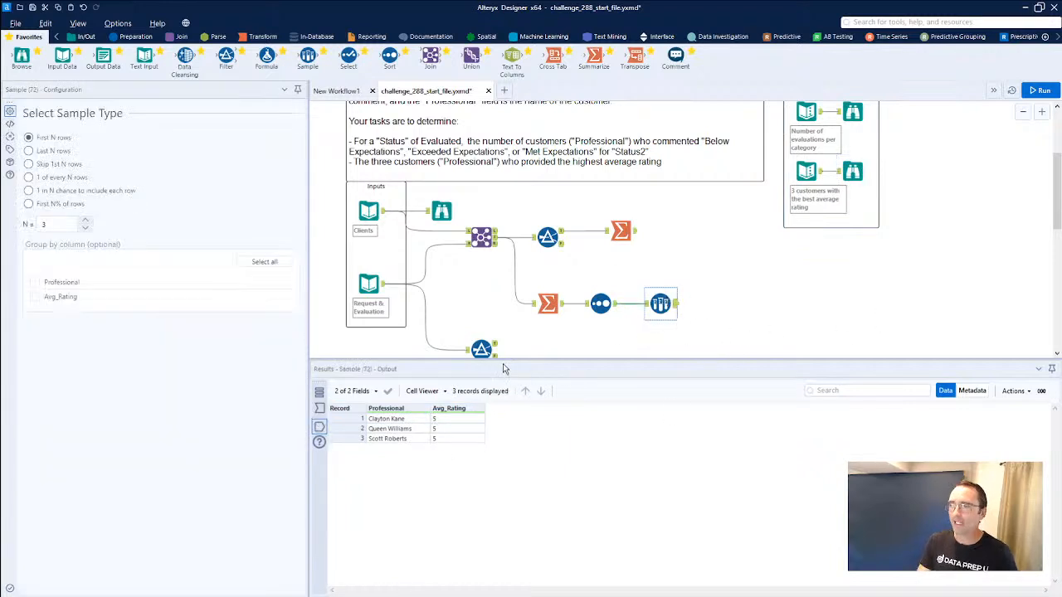
# Delete the unused Filter on the Request & Evaluation input and the Browse on Clients, and shift the remaining tools closer to the inputs.
pyautogui.click(483, 348)
pyautogui.press('Delete')
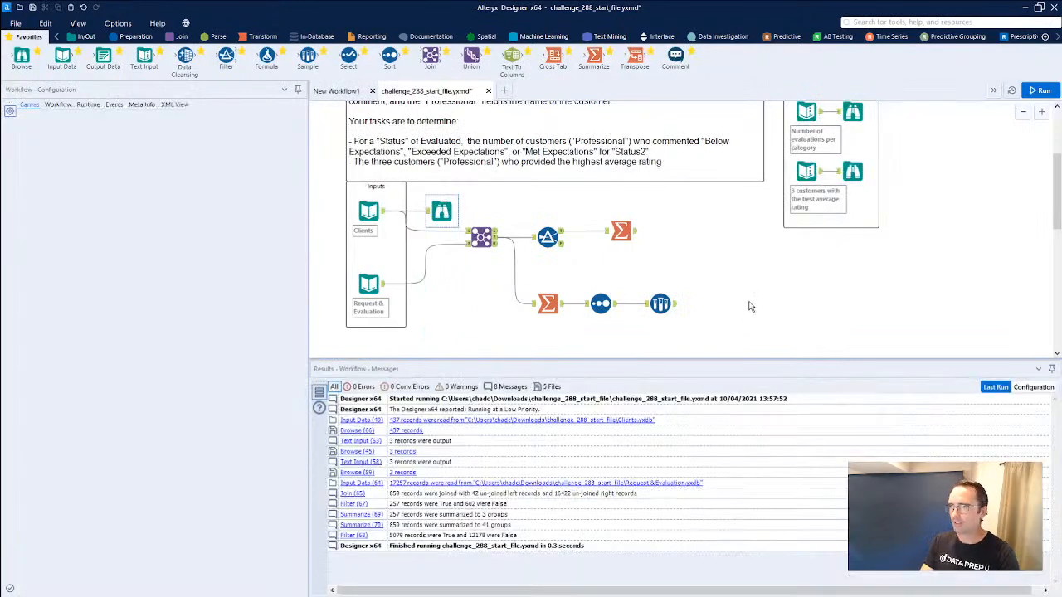
pyautogui.moveTo(746, 328); pyautogui.dragTo(457, 204)
pyautogui.moveTo(481, 238); pyautogui.dragTo(455, 249)
pyautogui.click(669, 324)
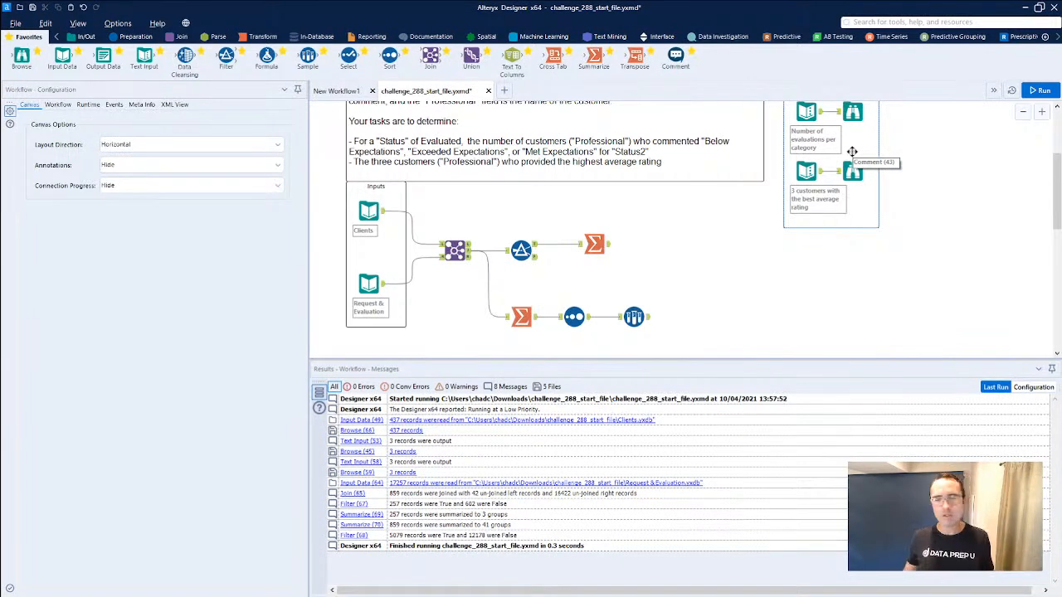
# Attach a Transpose tool to each of the two expected outputs, the evaluation Summarize and the Sample tool.
pyautogui.moveTo(634, 56); pyautogui.dragTo(902, 120)
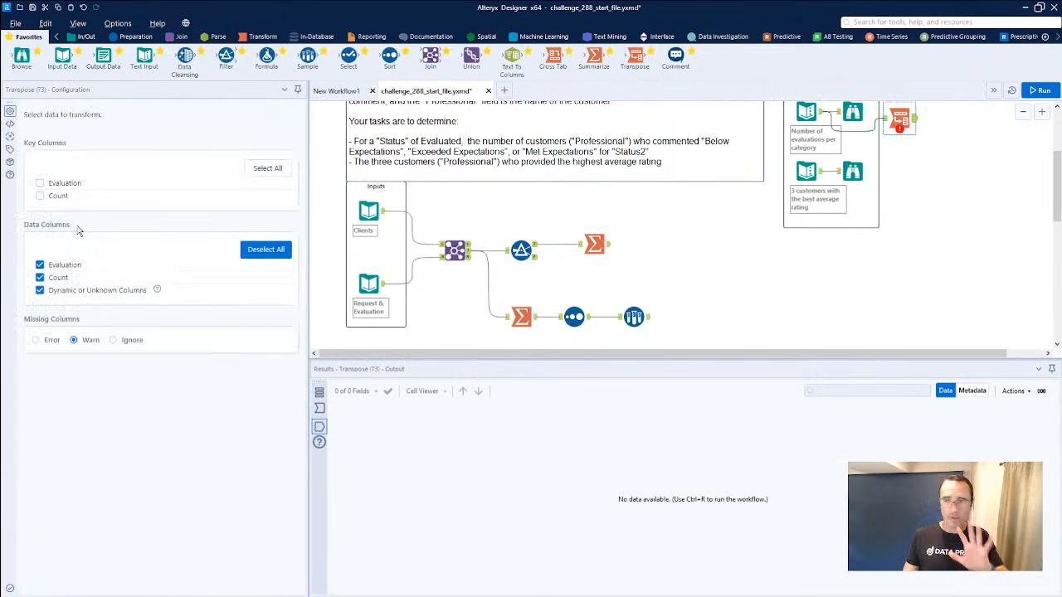
pyautogui.moveTo(634, 59); pyautogui.dragTo(889, 192)
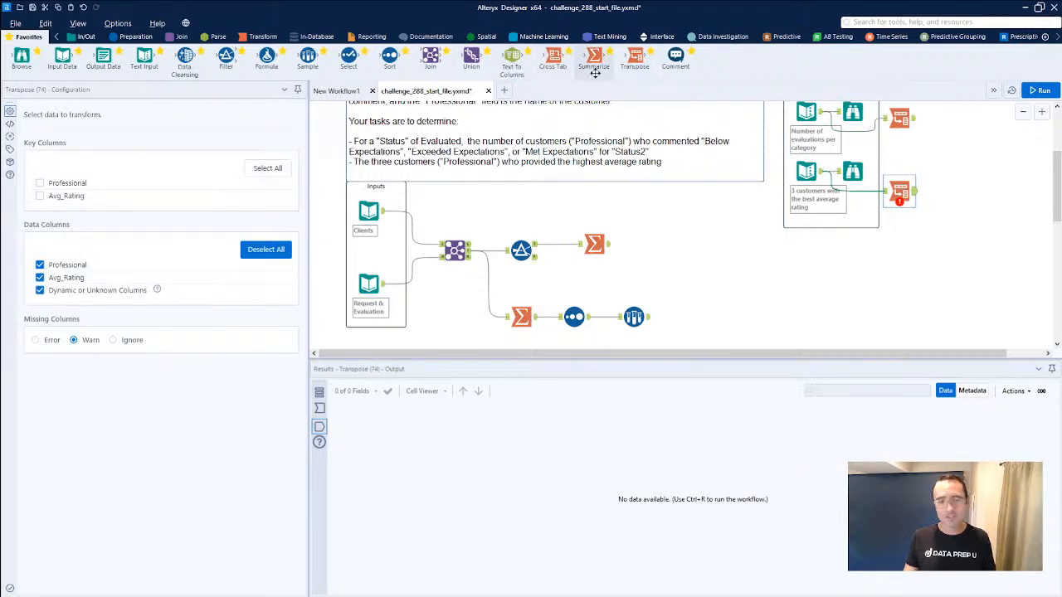
pyautogui.moveTo(624, 60); pyautogui.dragTo(667, 244)
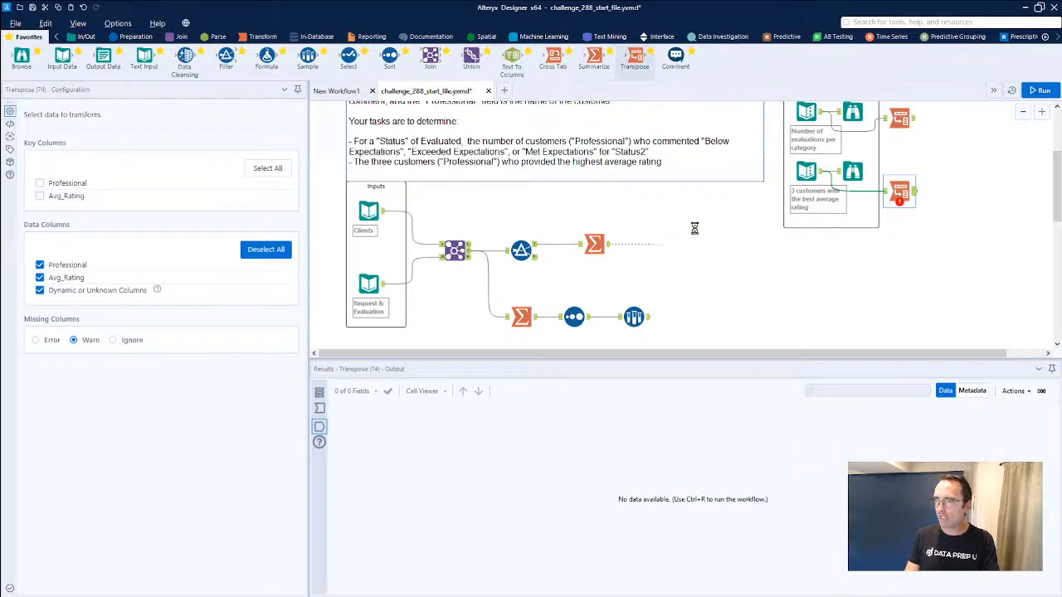
pyautogui.moveTo(636, 54); pyautogui.dragTo(706, 316)
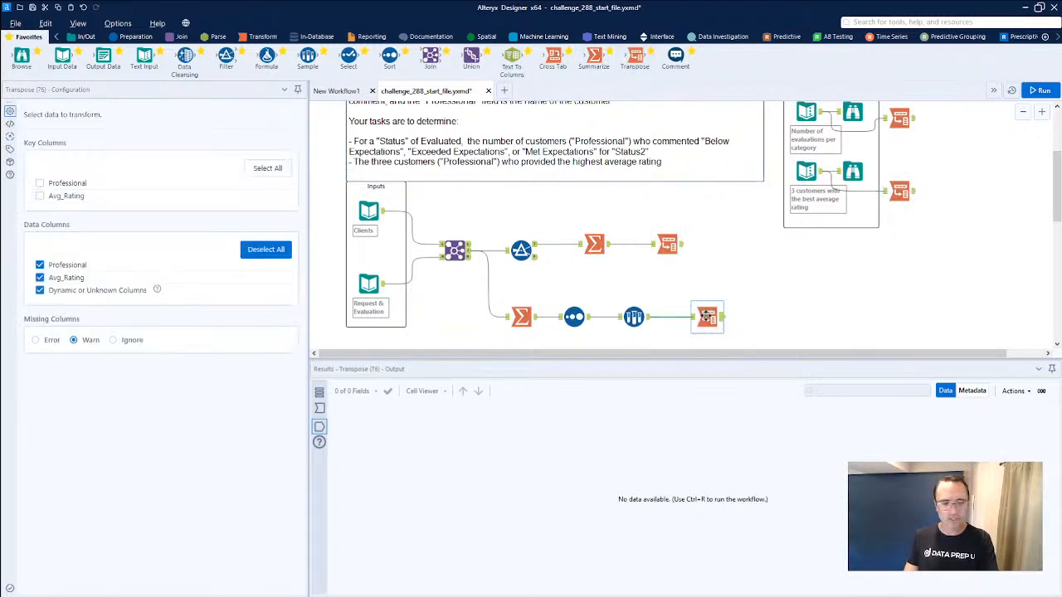
# Run the workflow and examine the transposed Name and Value records of the evaluation counts and the top-three customers.
pyautogui.hotkey('ctrl', 'r')
pyautogui.click(668, 244)
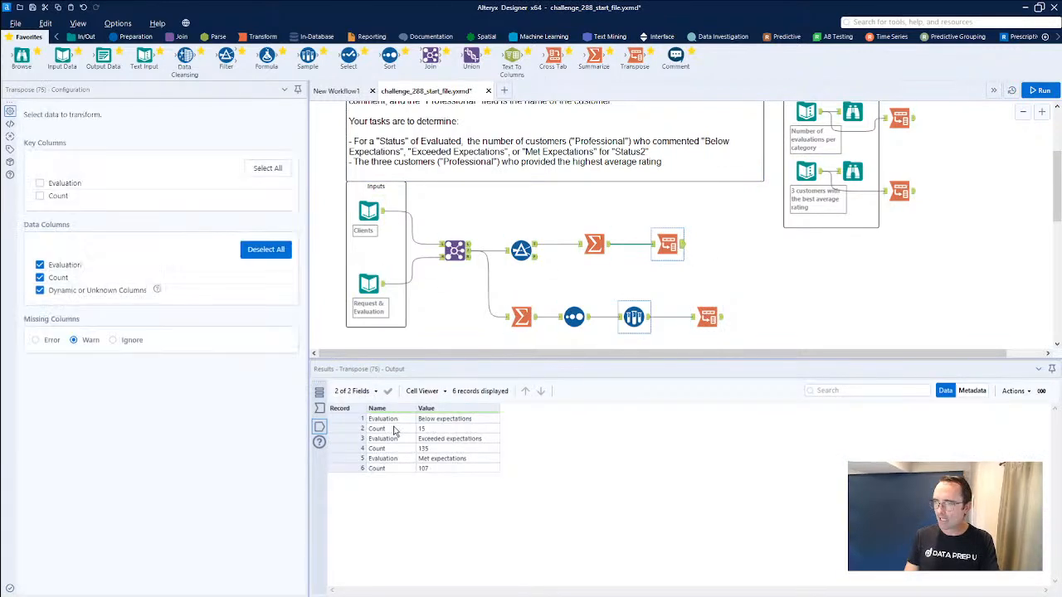
pyautogui.click(432, 419)
pyautogui.moveTo(399, 420); pyautogui.dragTo(437, 473)
pyautogui.click(709, 319)
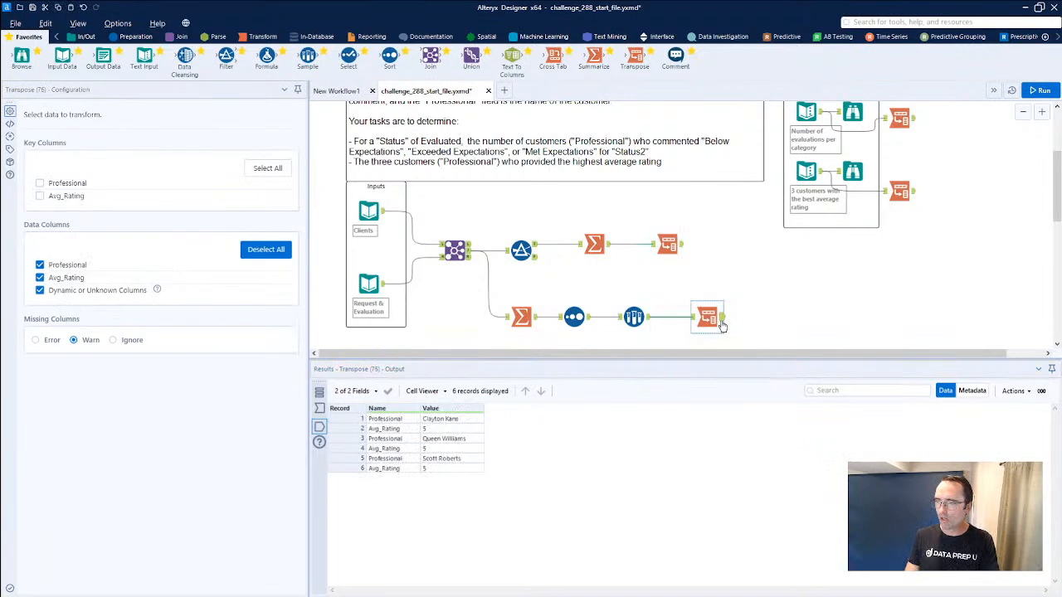
# Join the transposed expected evaluation counts with the transposed Summarize results on Name and Value.
pyautogui.moveTo(429, 57); pyautogui.dragTo(737, 220)
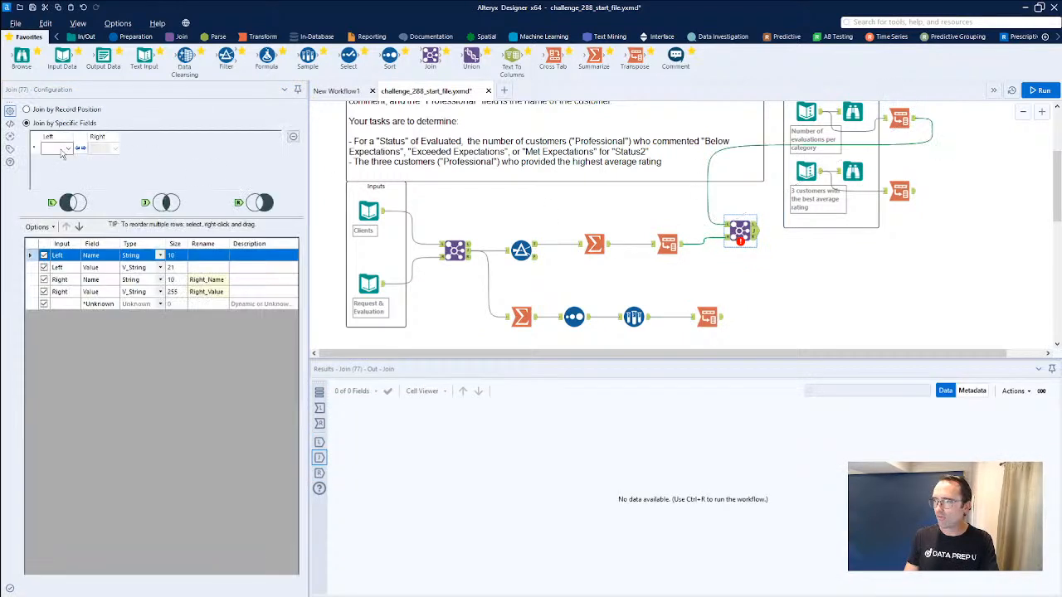
pyautogui.click(68, 148)
pyautogui.click(59, 163)
pyautogui.click(68, 161)
pyautogui.click(58, 182)
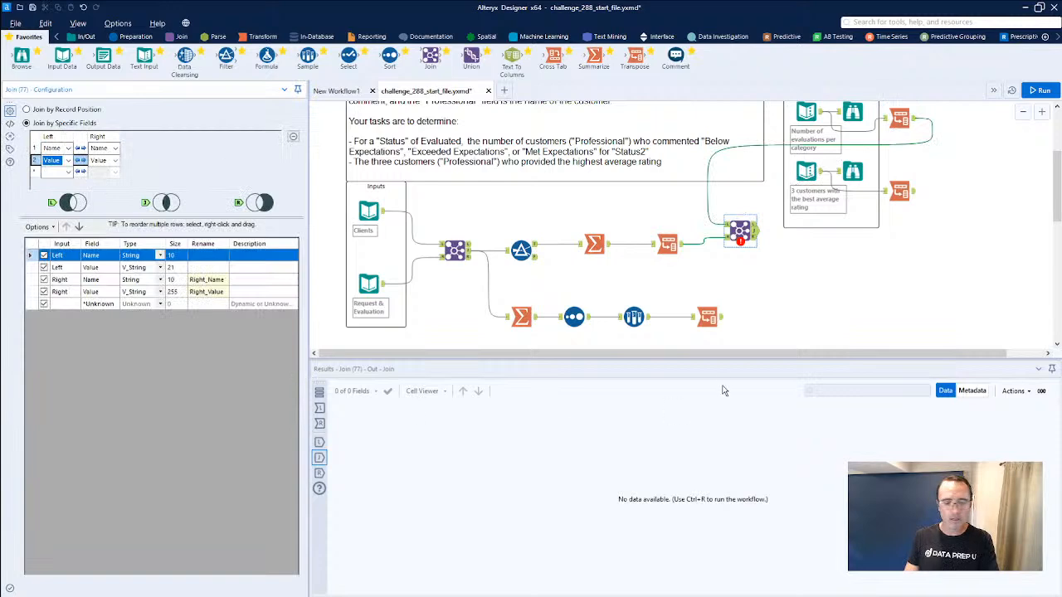
# Join the transposed expected top-three customers with the transposed Sample results on Name and Value, and run the workflow.
pyautogui.moveTo(556, 151); pyautogui.dragTo(773, 305)
pyautogui.moveTo(914, 192); pyautogui.dragTo(773, 314)
pyautogui.moveTo(744, 237); pyautogui.dragTo(783, 269)
pyautogui.click(777, 312)
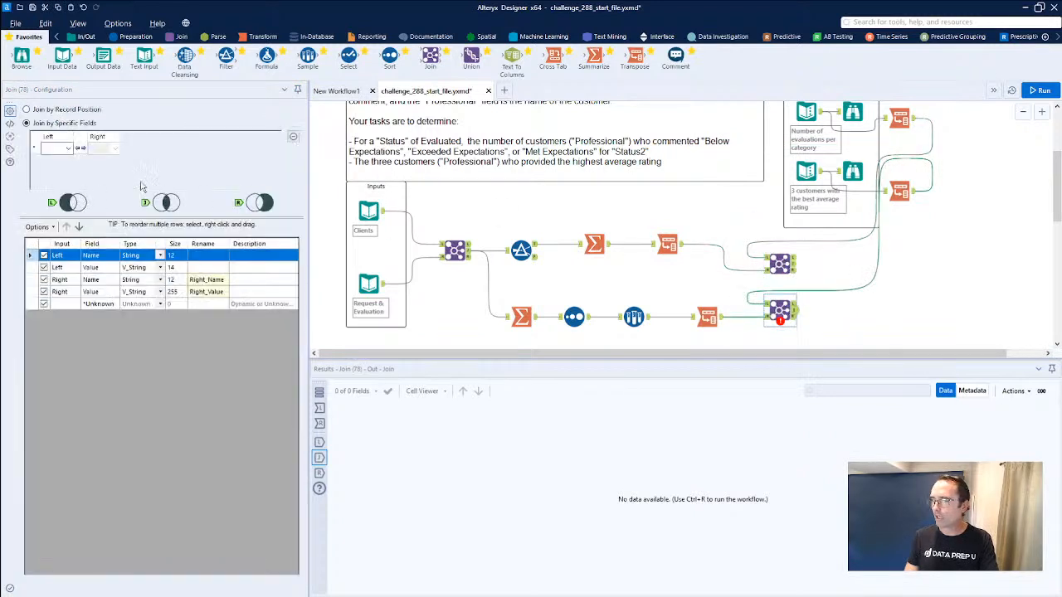
pyautogui.click(68, 148)
pyautogui.click(62, 160)
pyautogui.click(65, 160)
pyautogui.click(53, 180)
pyautogui.hotkey('ctrl', 'r')
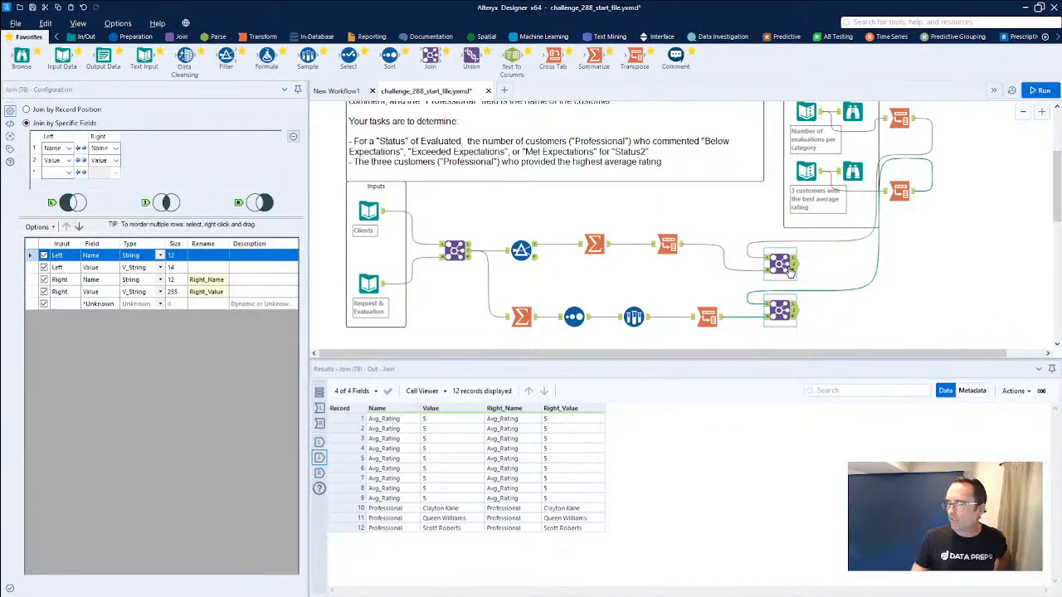
# Inspect the matched and right-unmatched records of both comparison joins to check the results against the expected outputs.
pyautogui.click(786, 265)
pyautogui.click(794, 273)
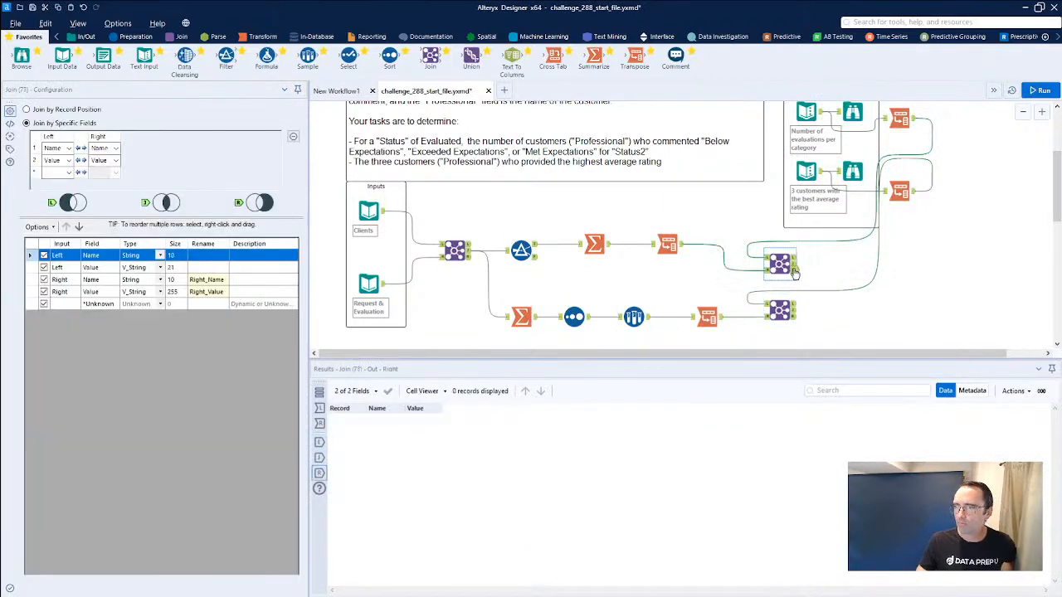
pyautogui.click(793, 266)
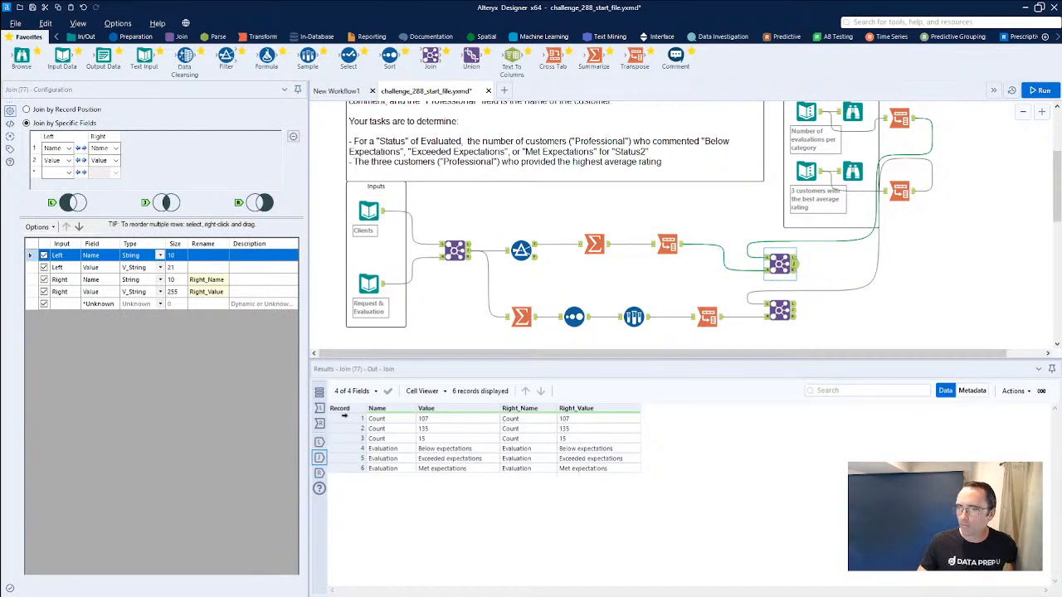
pyautogui.click(774, 311)
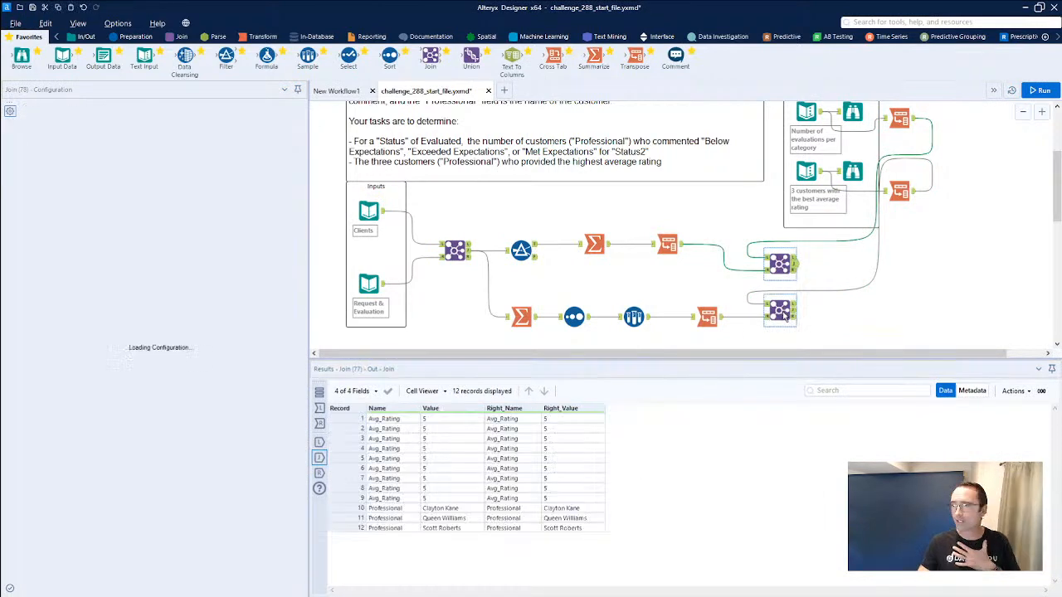
pyautogui.click(794, 314)
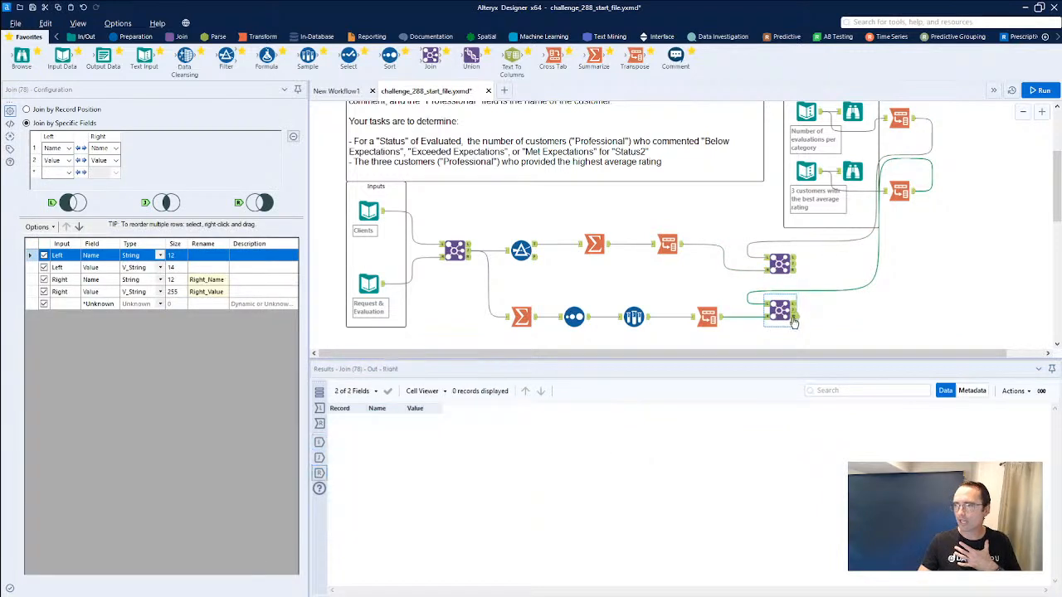
pyautogui.click(794, 310)
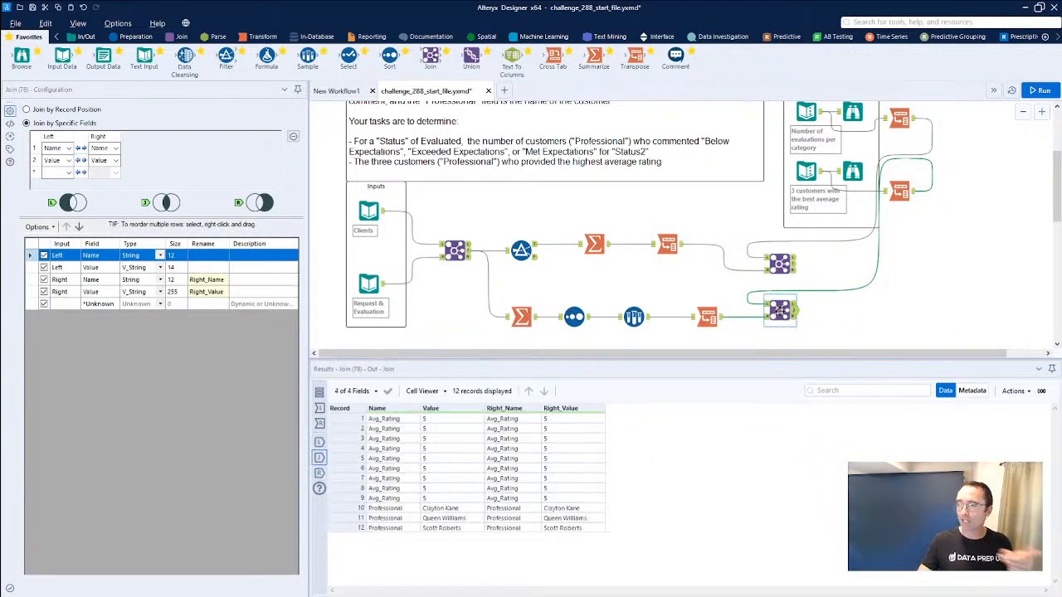